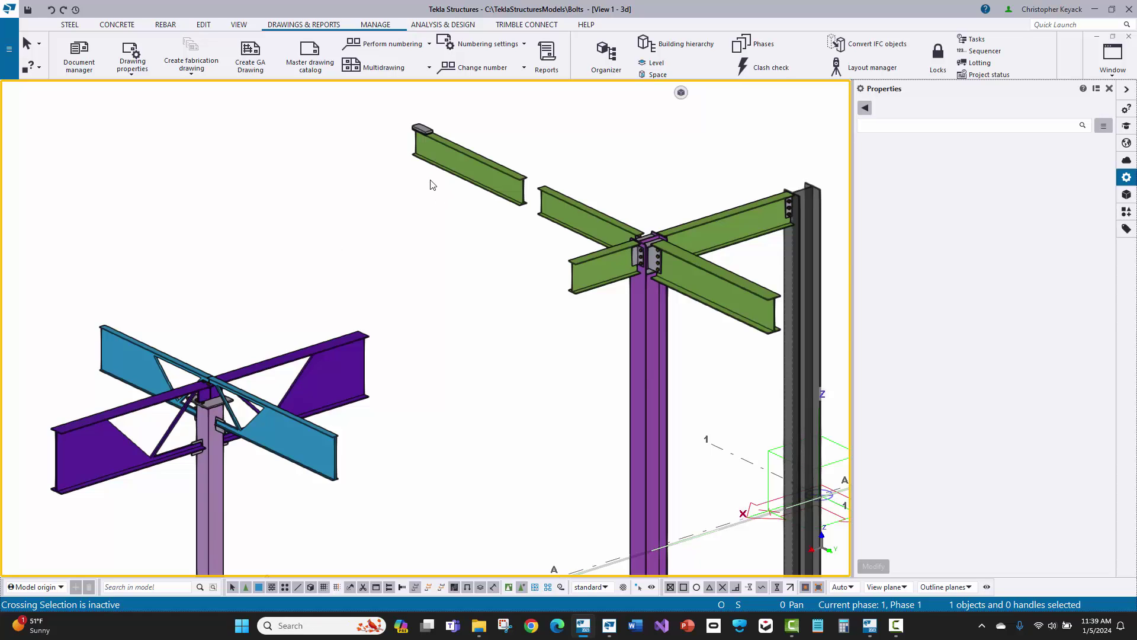
# Bolt the shim plate and top plate to the beam as main part, running a 3/4" F1852 bolt group from the beam end along its flange
pyautogui.scroll(6, 418, 118)
pyautogui.scroll(3, 353, 213)
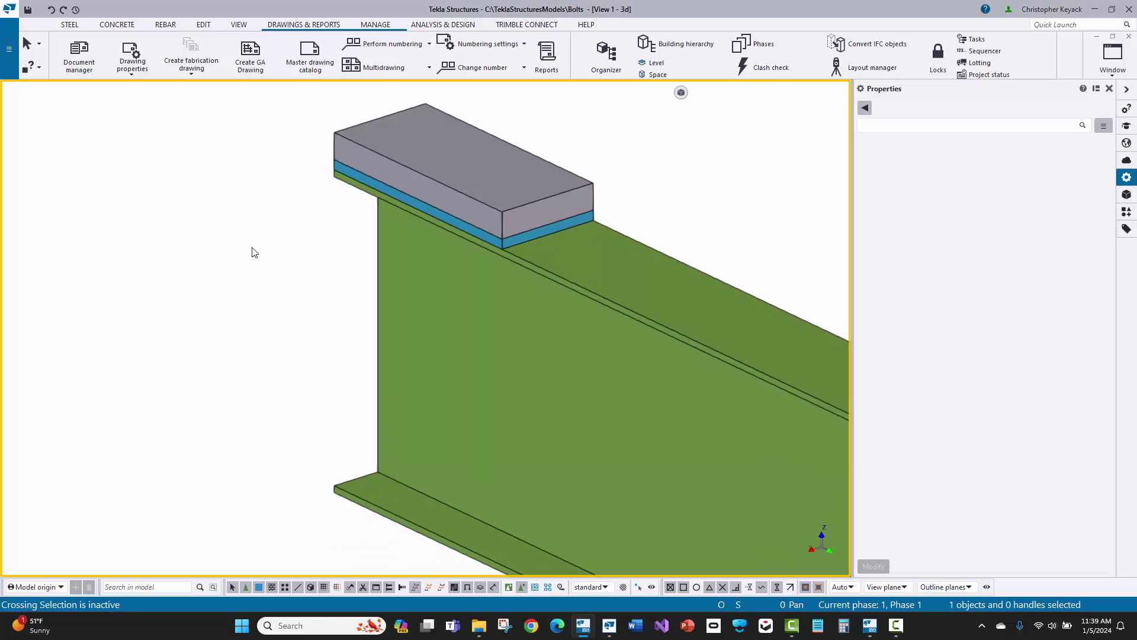
pyautogui.click(68, 26)
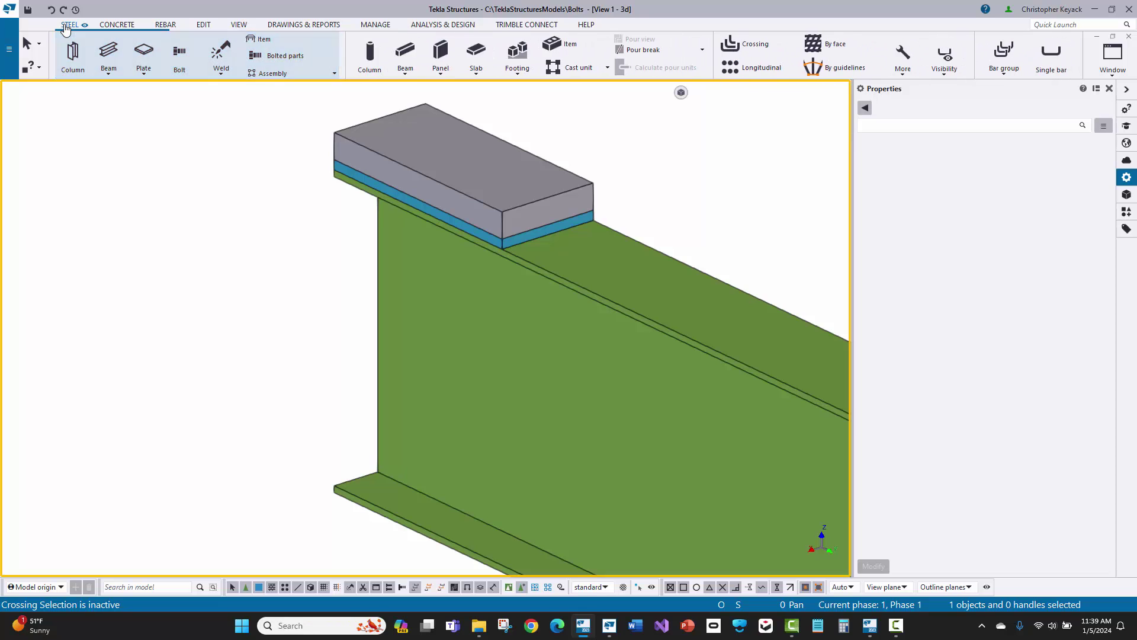
pyautogui.click(176, 52)
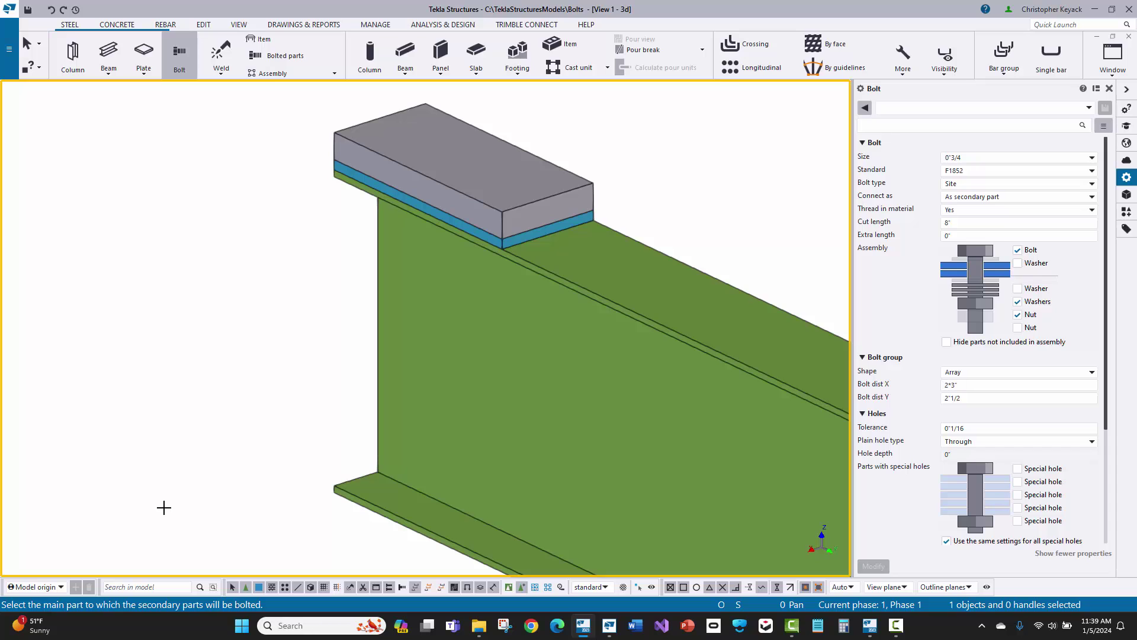
pyautogui.click(411, 342)
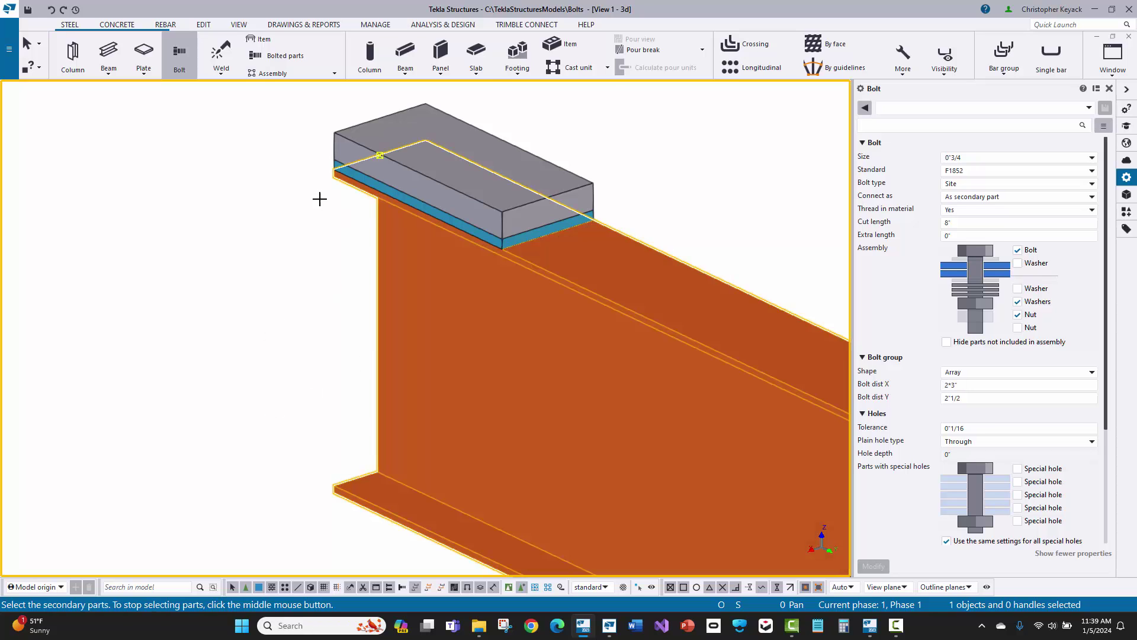
pyautogui.scroll(4, 334, 155)
pyautogui.click(330, 175)
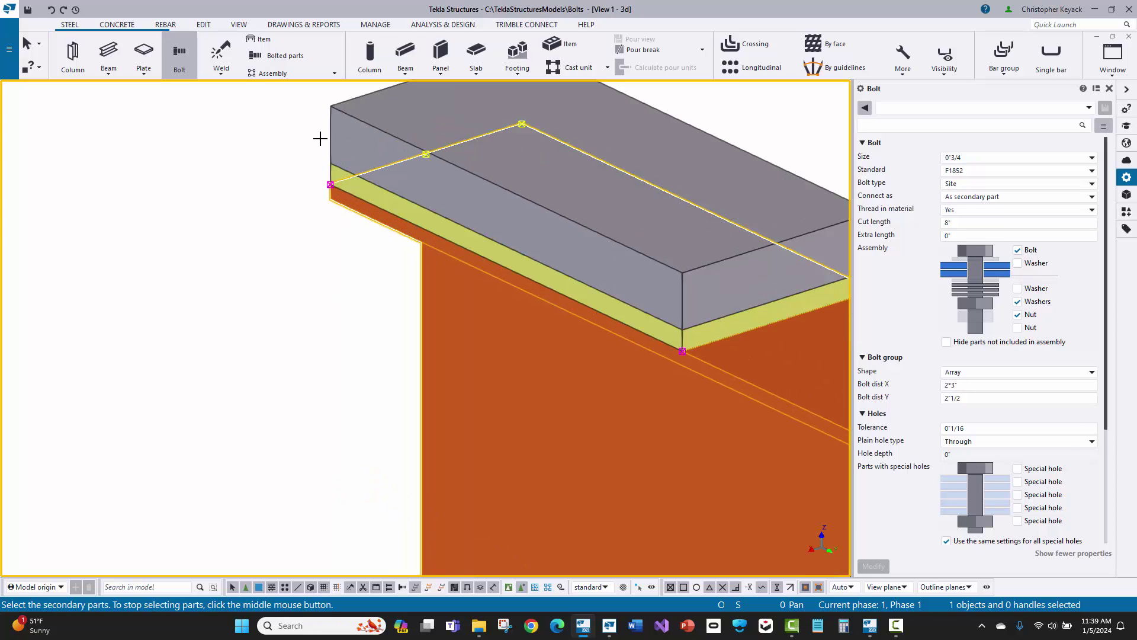
pyautogui.scroll(-2, 180, 239)
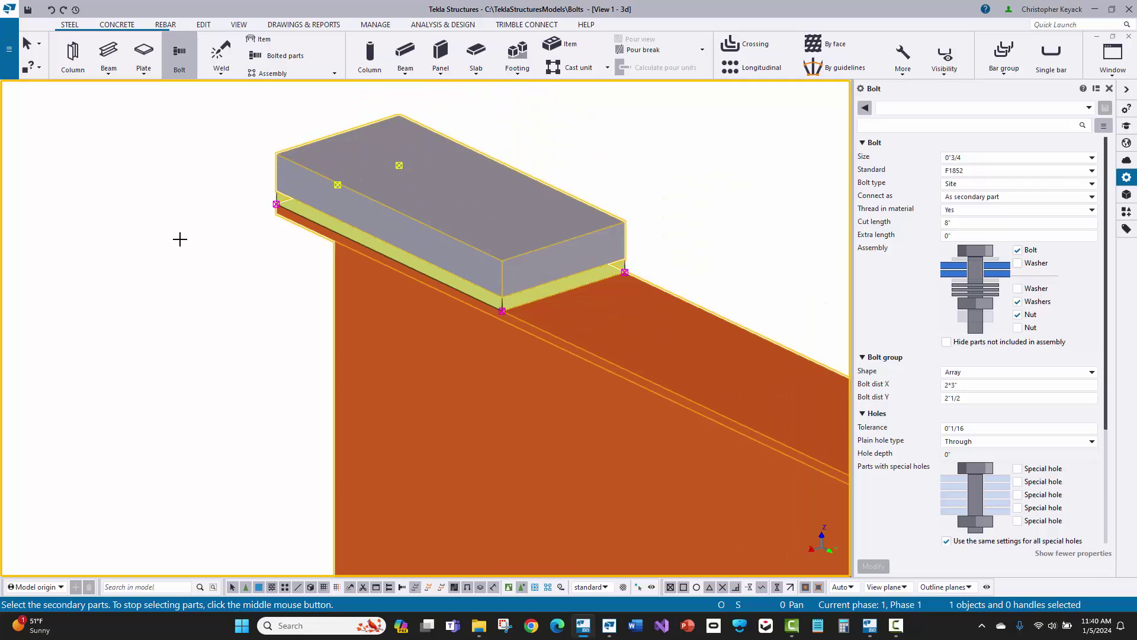
pyautogui.middleClick(180, 239)
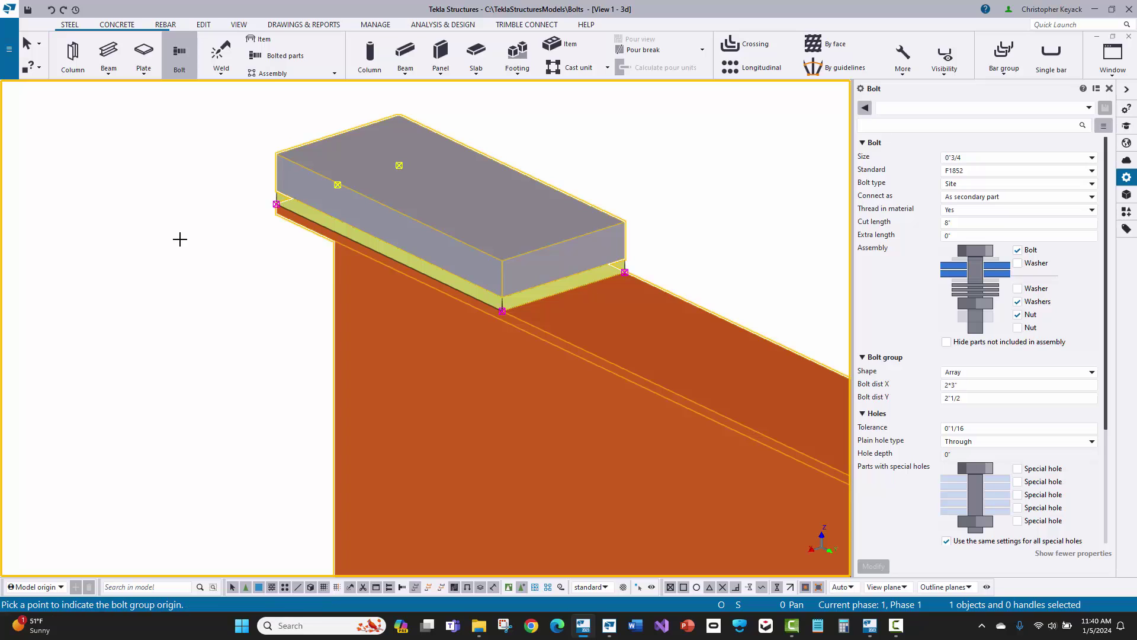
pyautogui.click(336, 185)
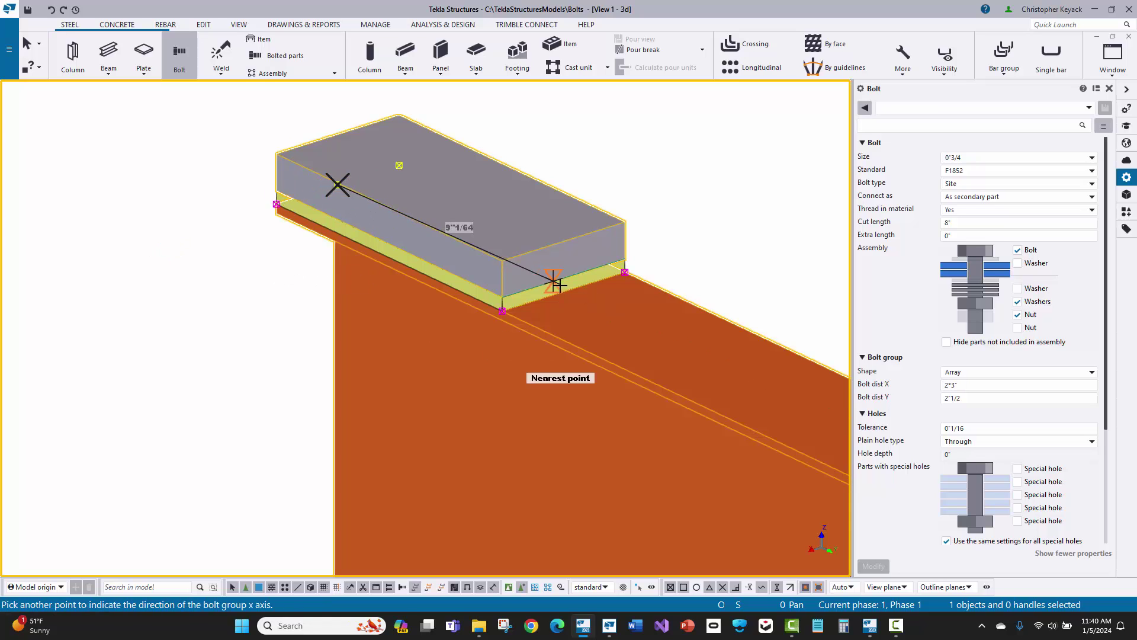
pyautogui.click(558, 288)
pyautogui.rightClick(215, 216)
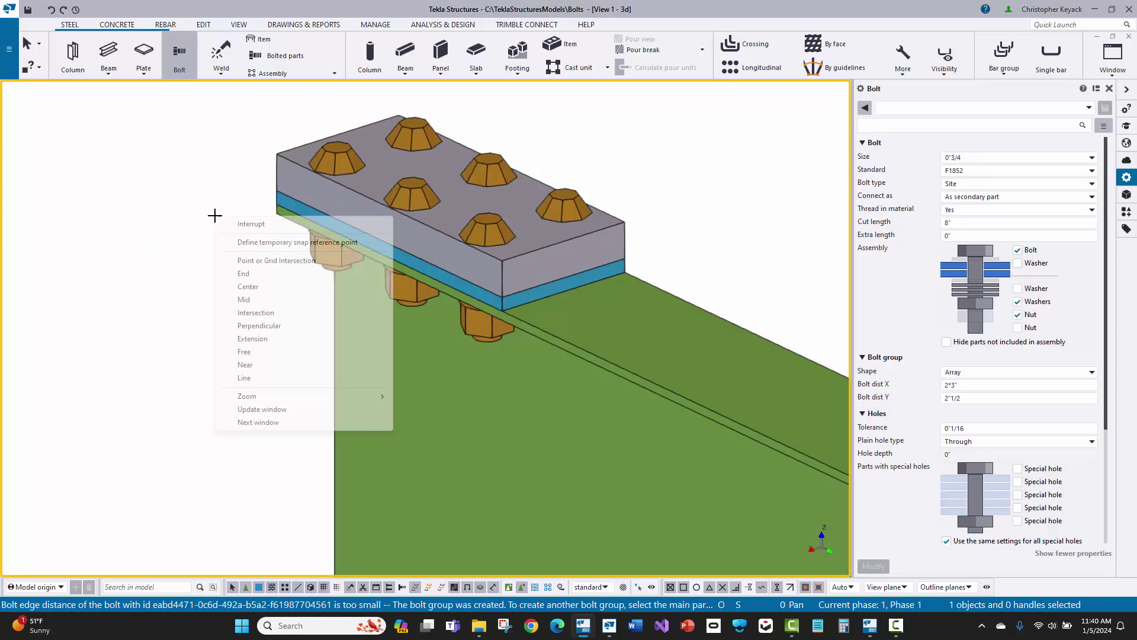
pyautogui.click(228, 223)
# Check the bolt type setting of the bolt group through the two plates
pyautogui.click(320, 159)
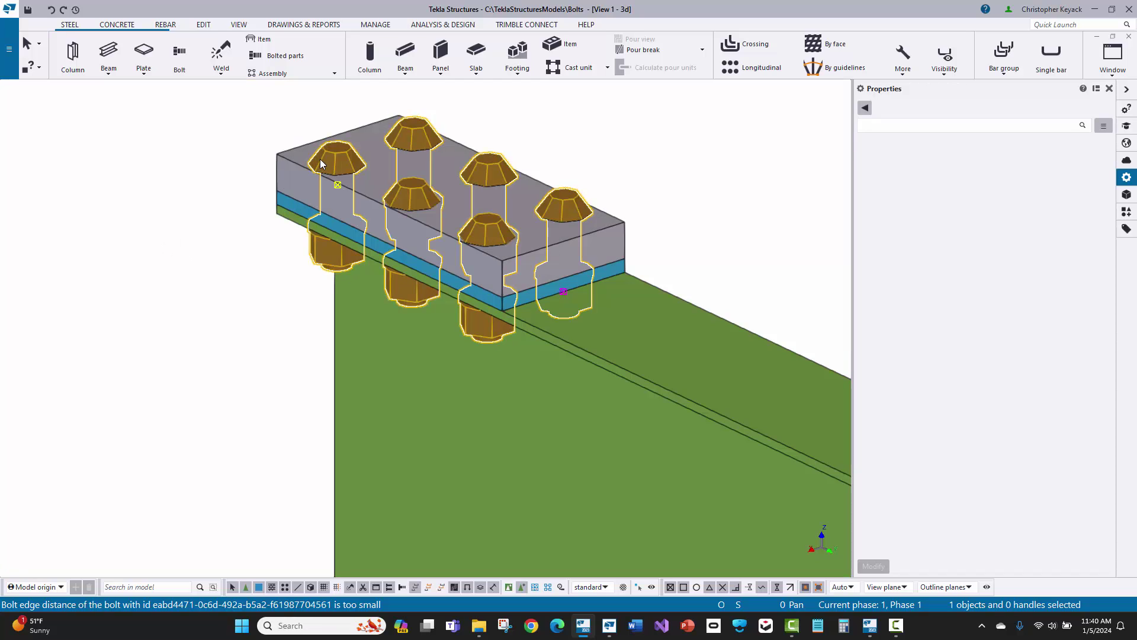
pyautogui.click(955, 188)
pyautogui.click(964, 189)
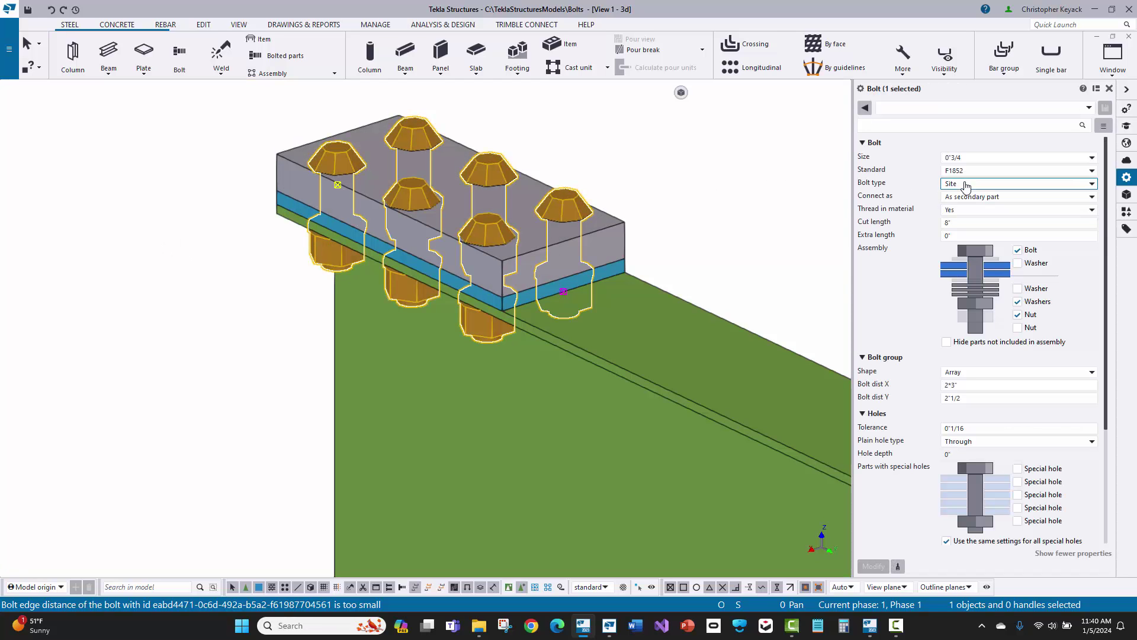
pyautogui.click(684, 183)
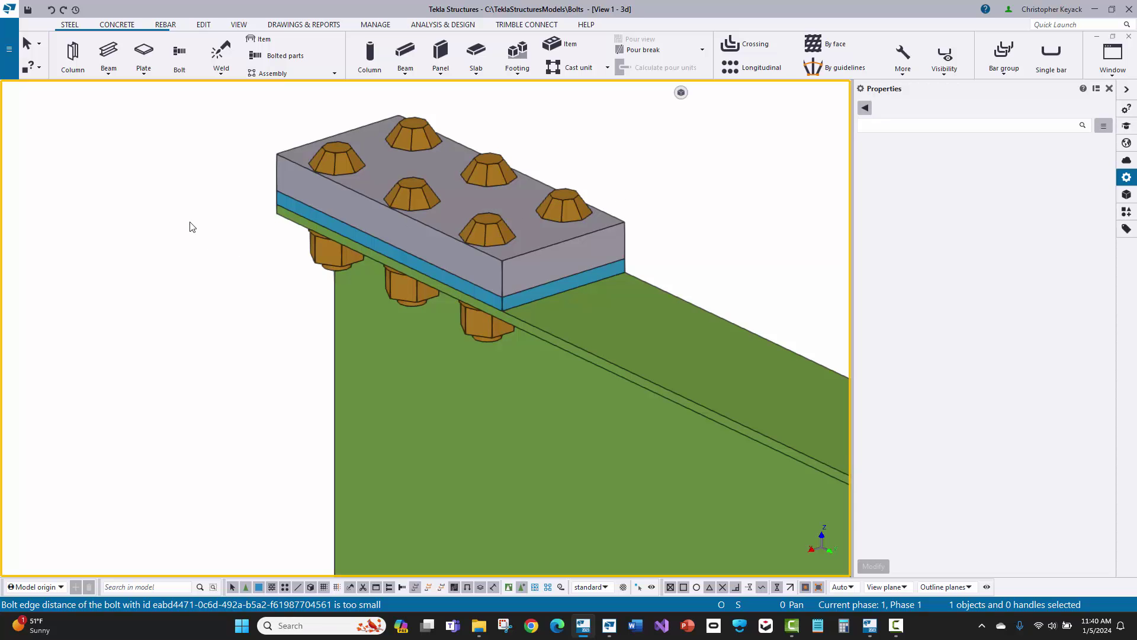
# Run numbering on the model and select the W12X14 beam beneath the plates
pyautogui.click(294, 26)
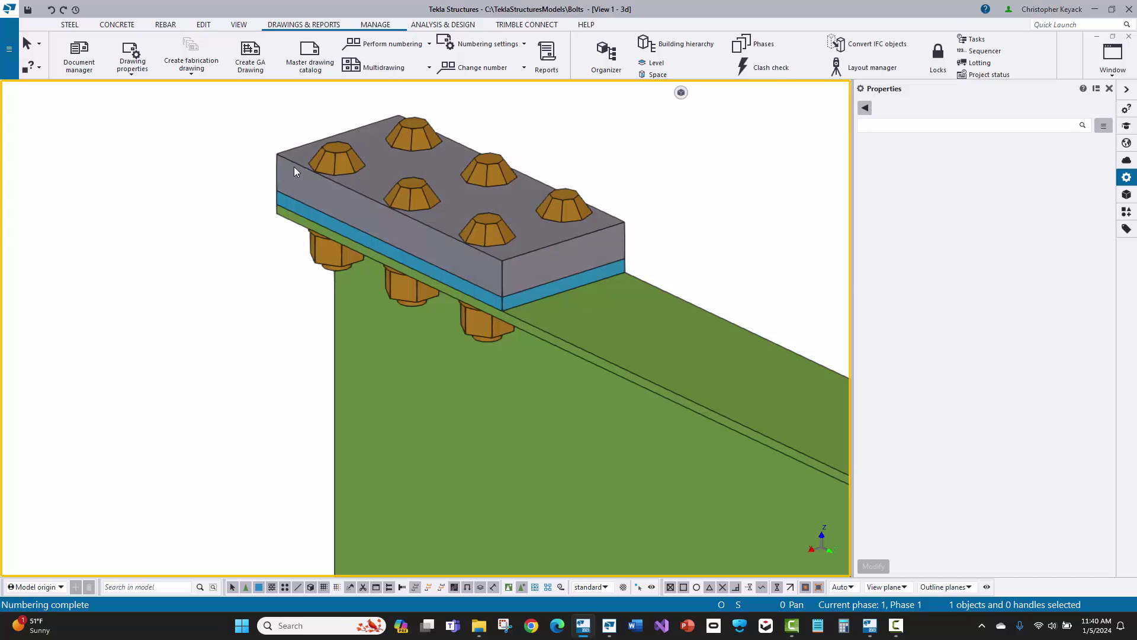
pyautogui.click(330, 354)
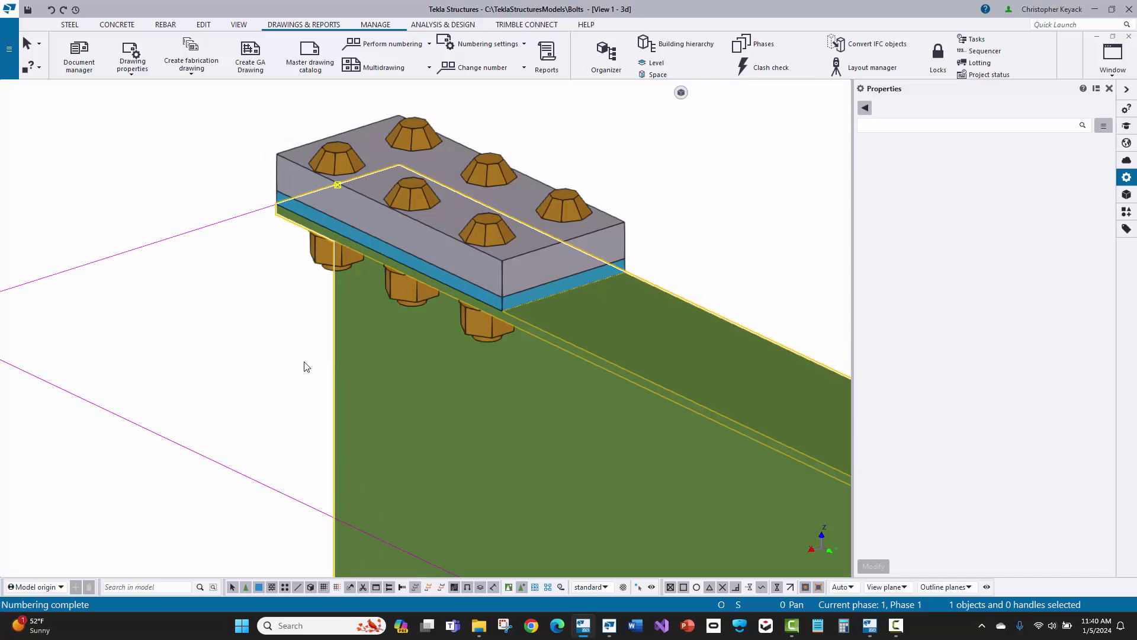
pyautogui.scroll(-1, 225, 370)
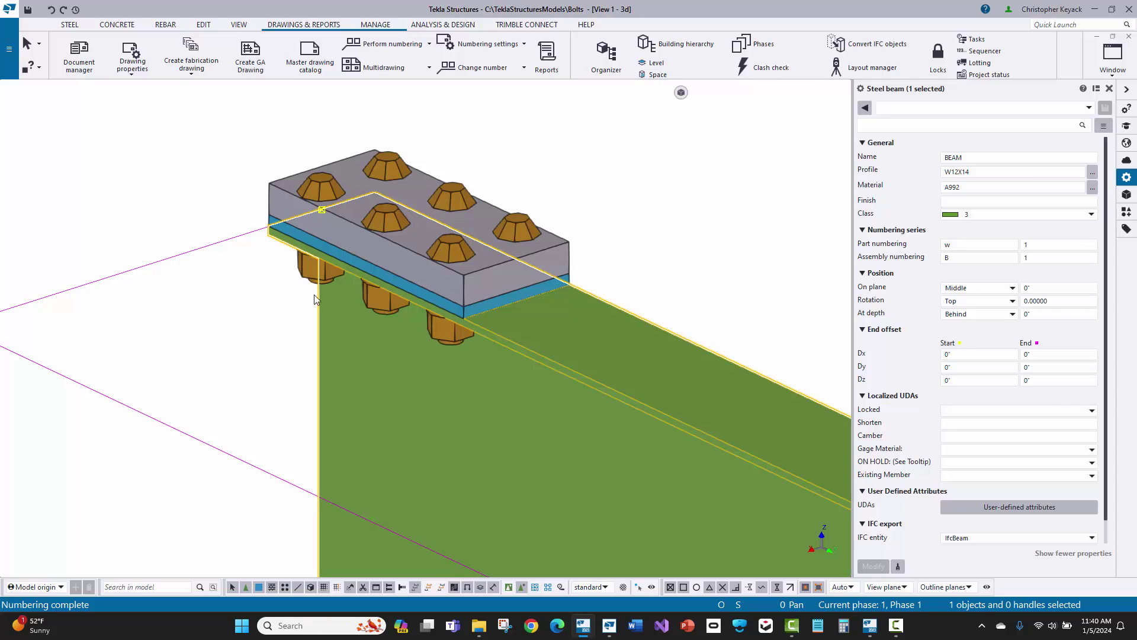
# Create a Bolt list report for the selected beam only, replacing the existing report file, and close the list
pyautogui.click(547, 59)
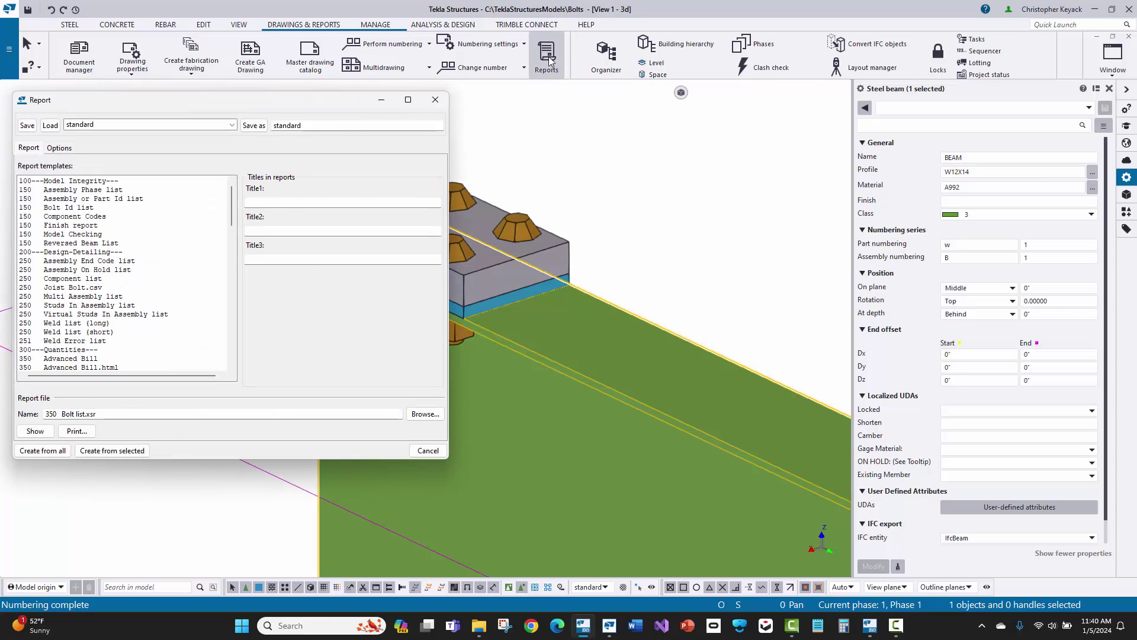
pyautogui.scroll(-5, 58, 272)
pyautogui.scroll(-1, 58, 274)
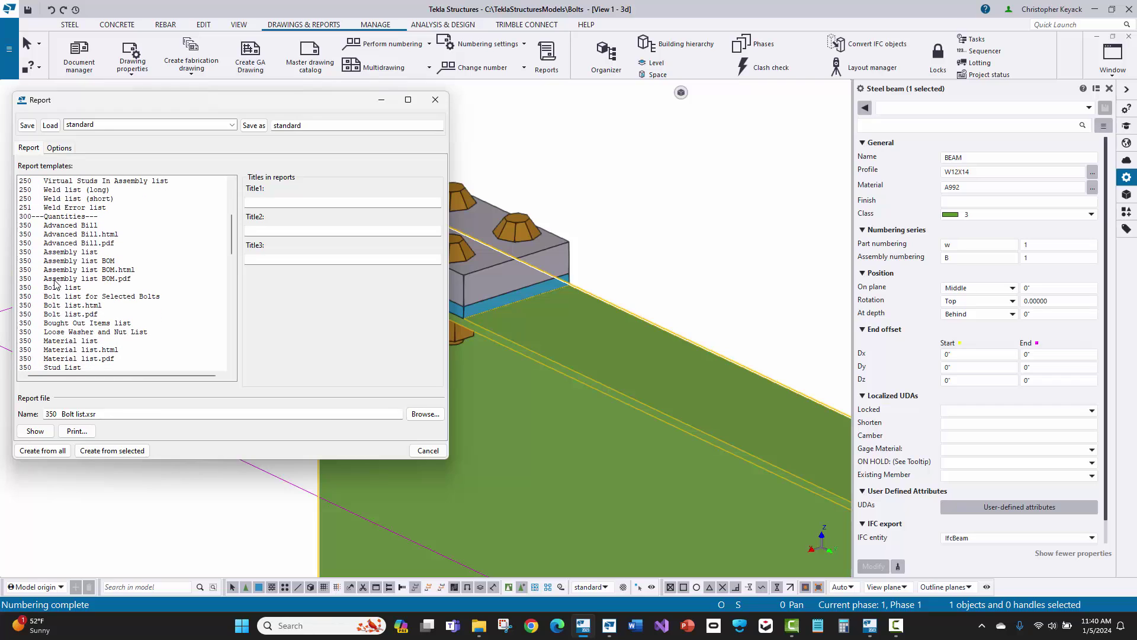
pyautogui.click(58, 287)
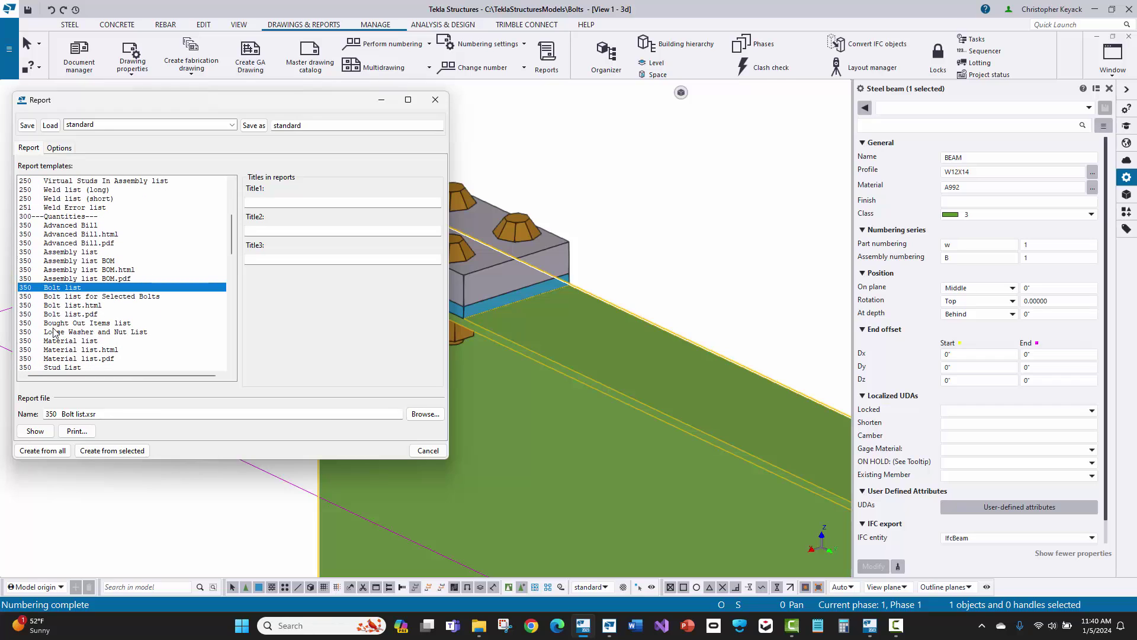
pyautogui.click(63, 297)
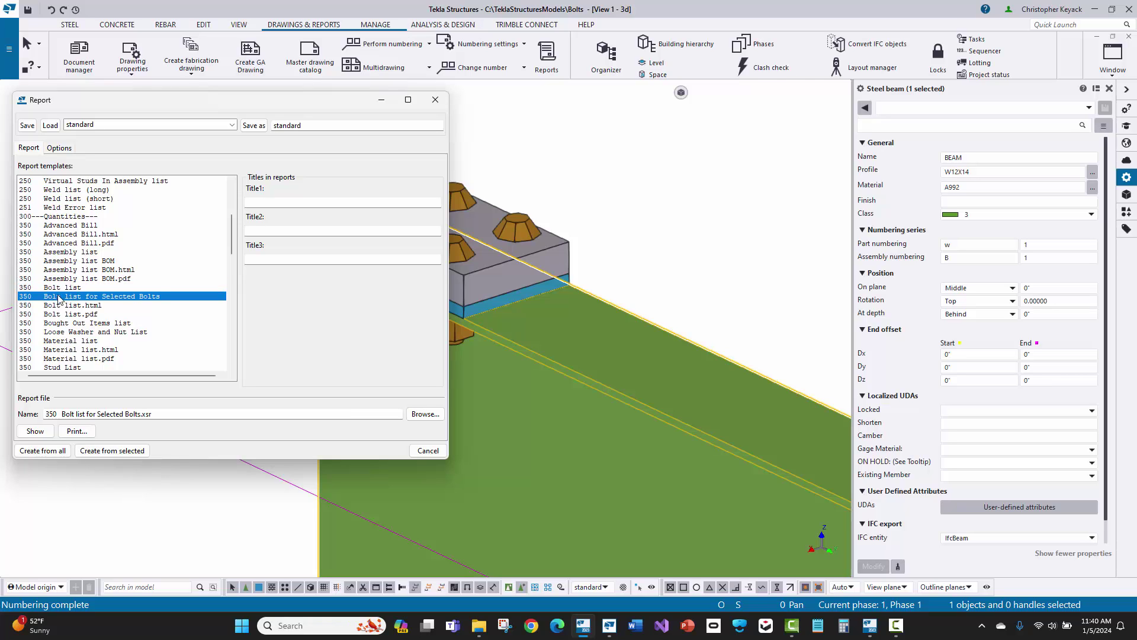
pyautogui.click(58, 289)
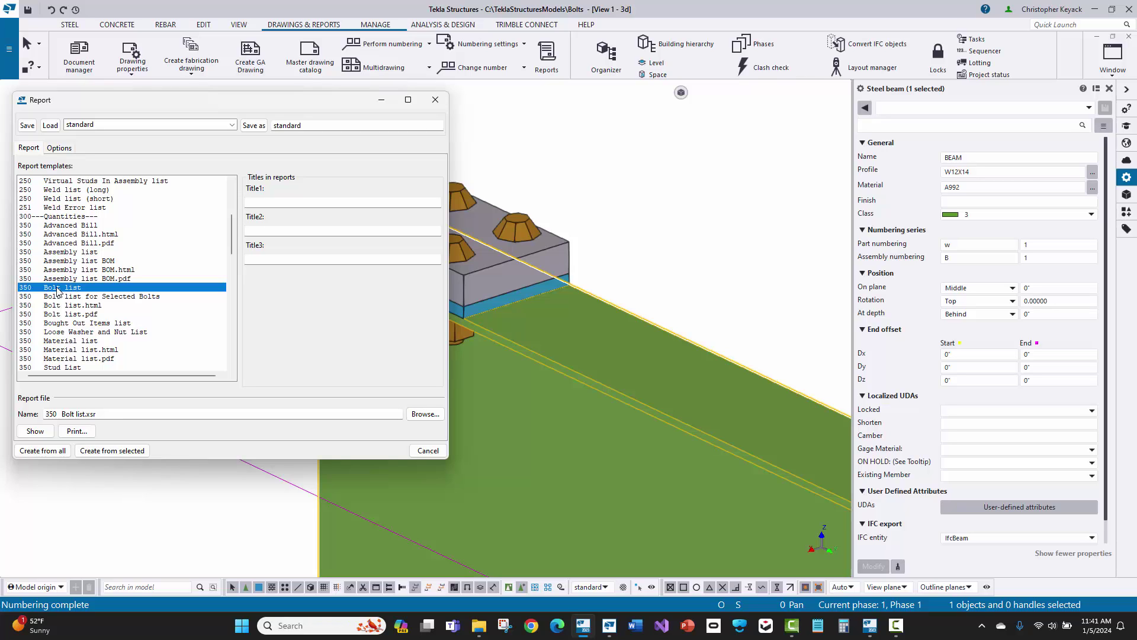
pyautogui.scroll(-5, 675, 336)
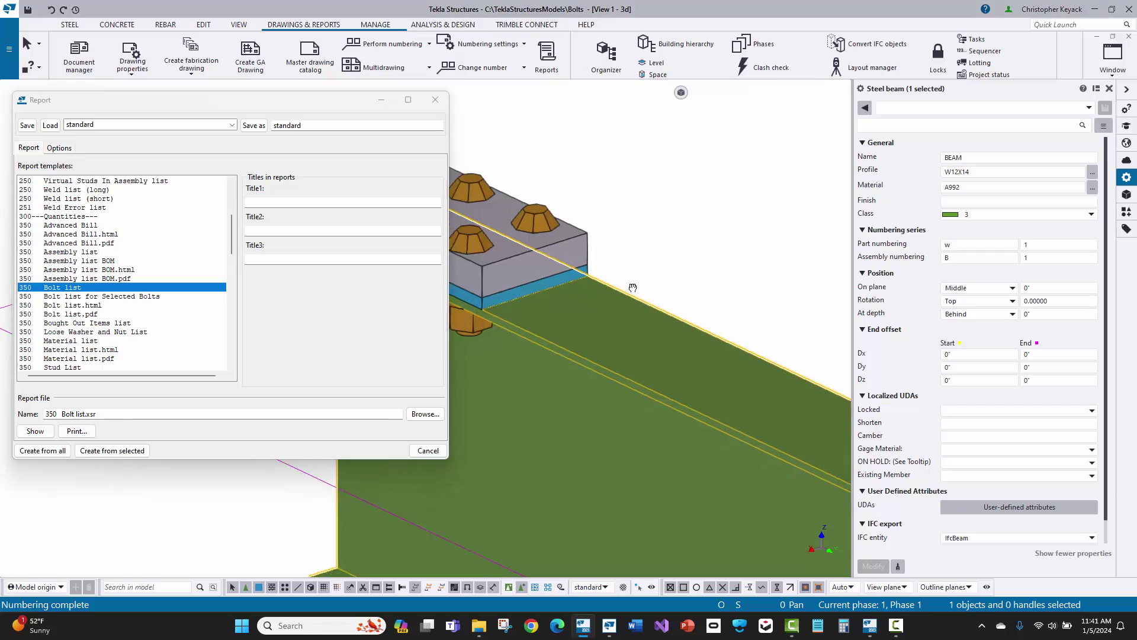
pyautogui.click(116, 451)
pyautogui.click(544, 324)
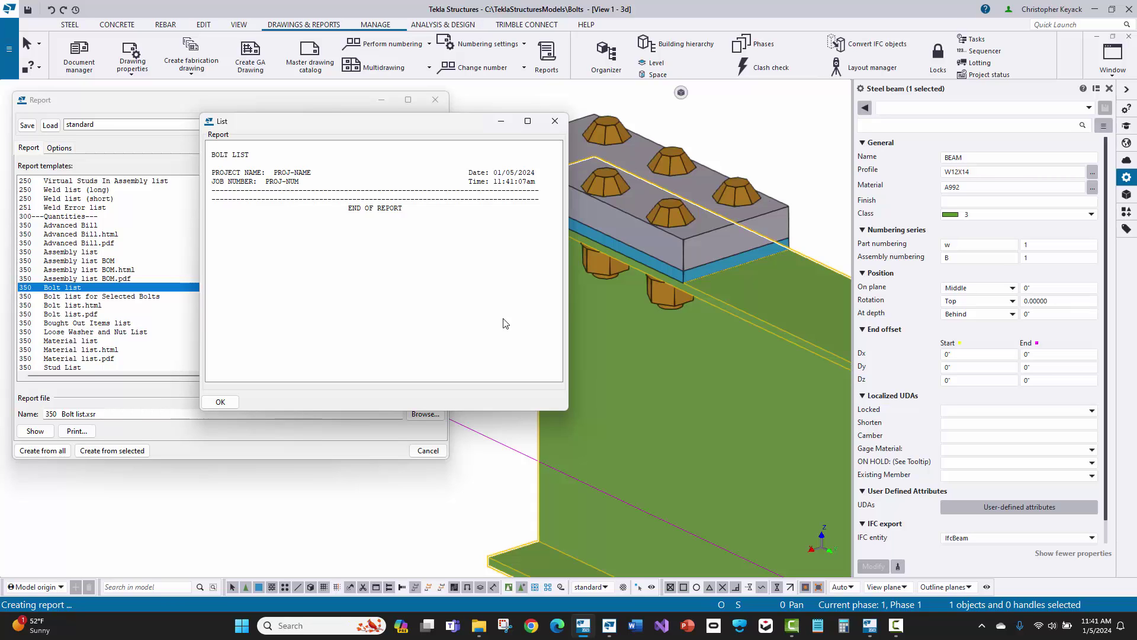
pyautogui.click(219, 405)
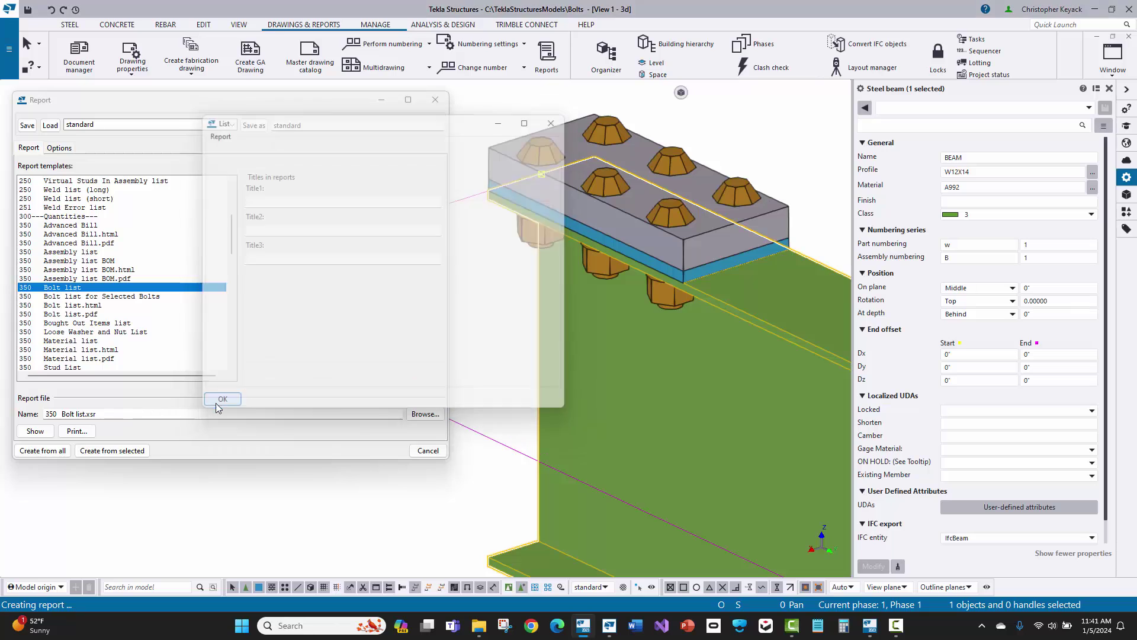
# Create the Bolt list report for the PL3/8 shim plate only, overwriting the existing file, and close the list
pyautogui.click(688, 275)
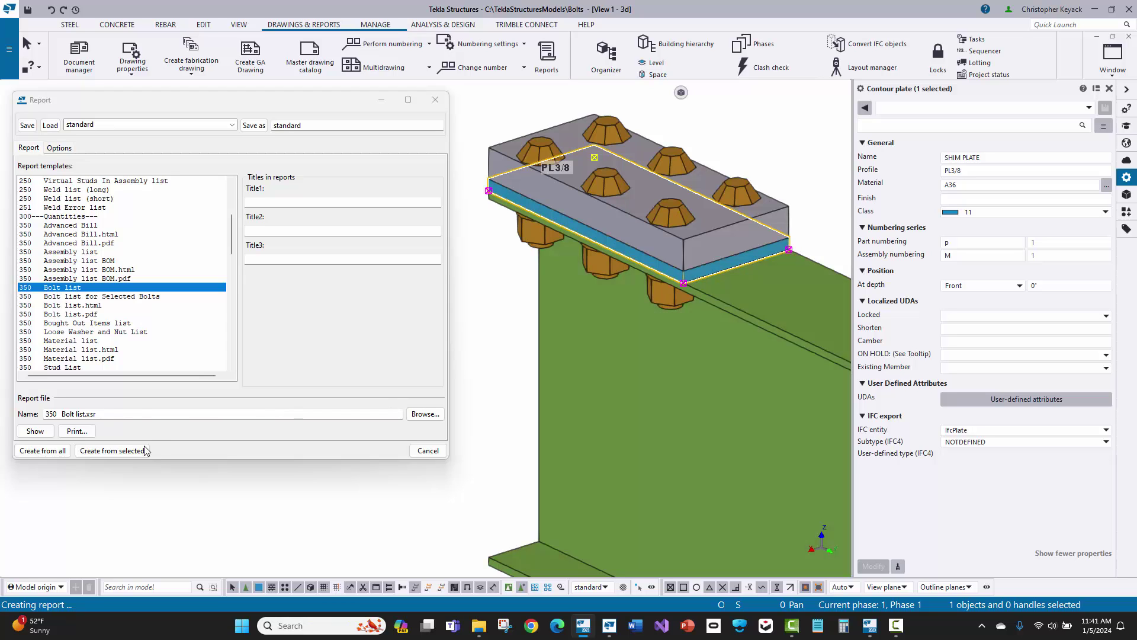
pyautogui.click(114, 453)
pyautogui.click(539, 323)
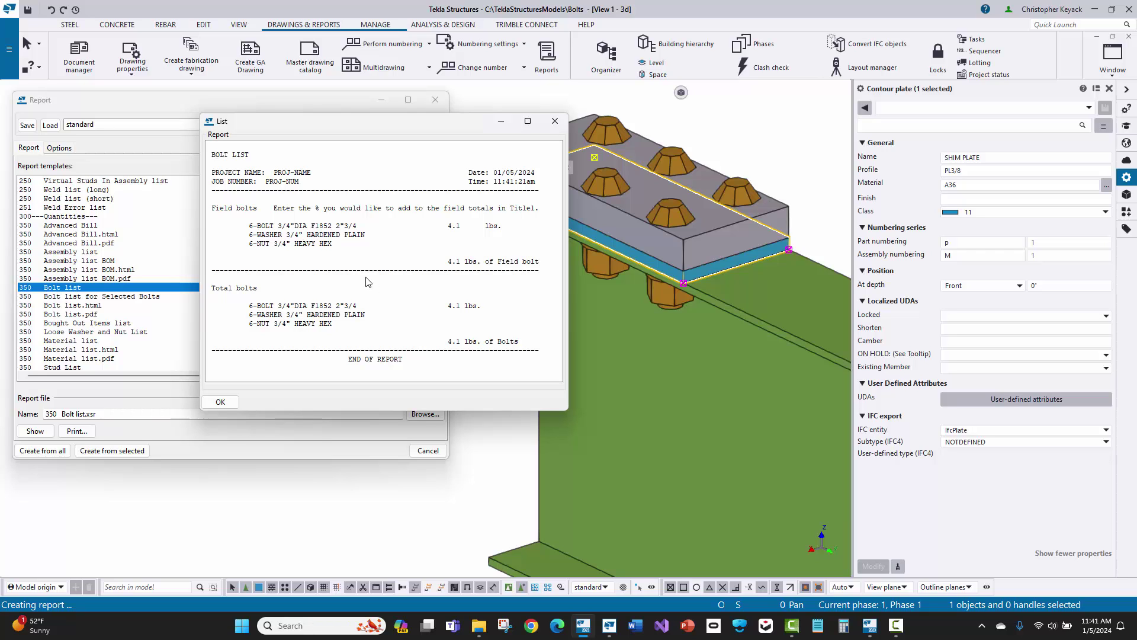
pyautogui.click(555, 121)
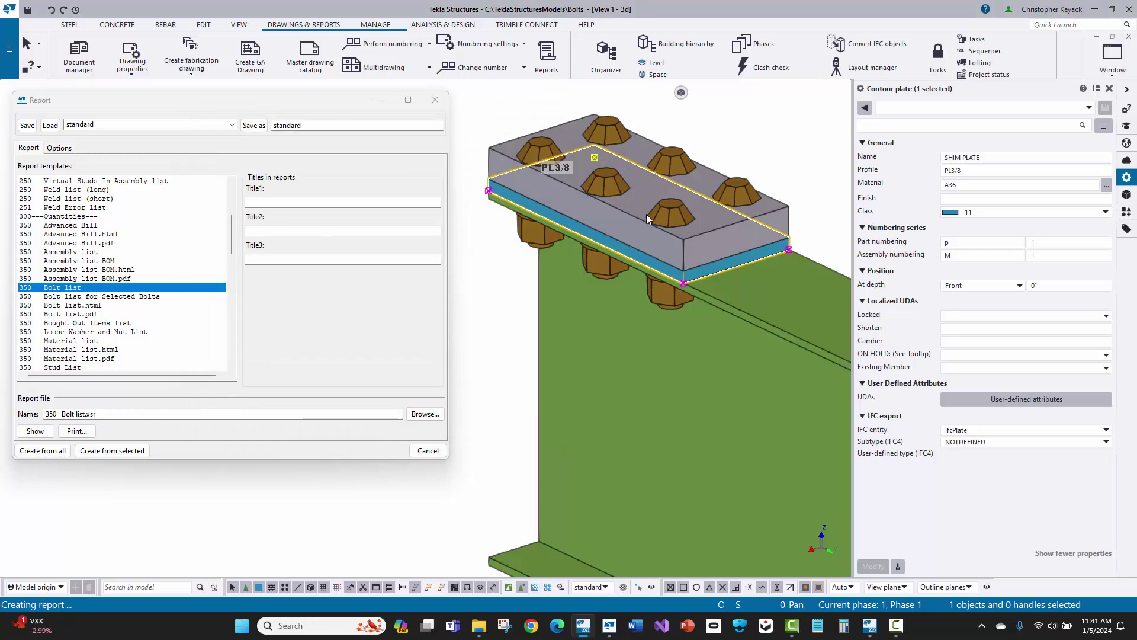
# Create the Bolt list report for the PL1" top plate only, overwriting the existing file, then close the list and clear the selection
pyautogui.click(619, 226)
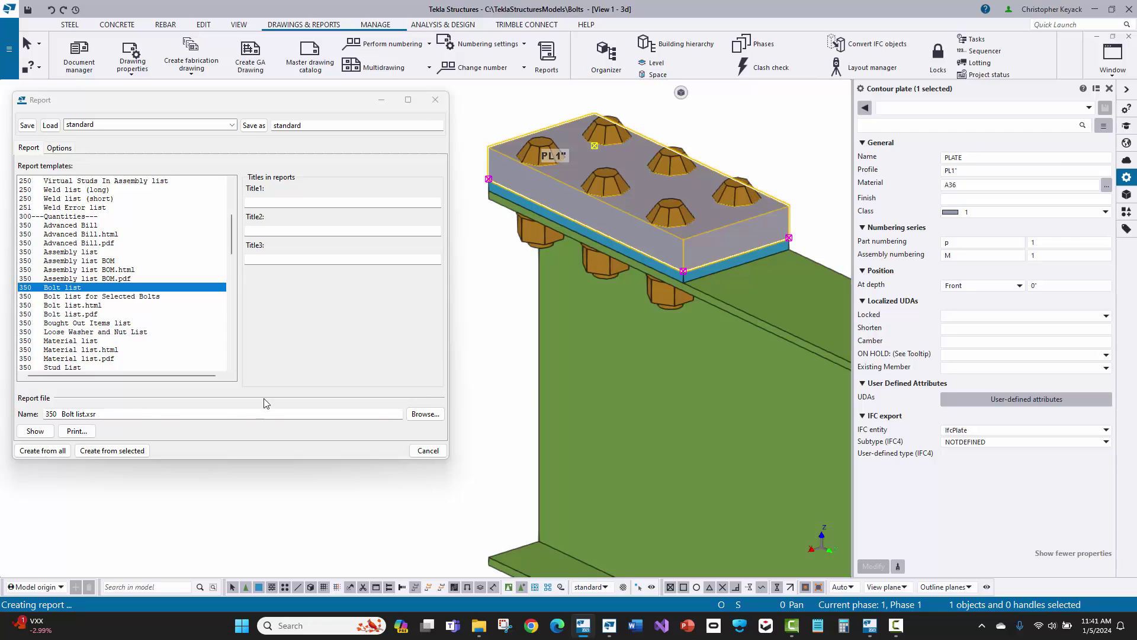
pyautogui.click(102, 449)
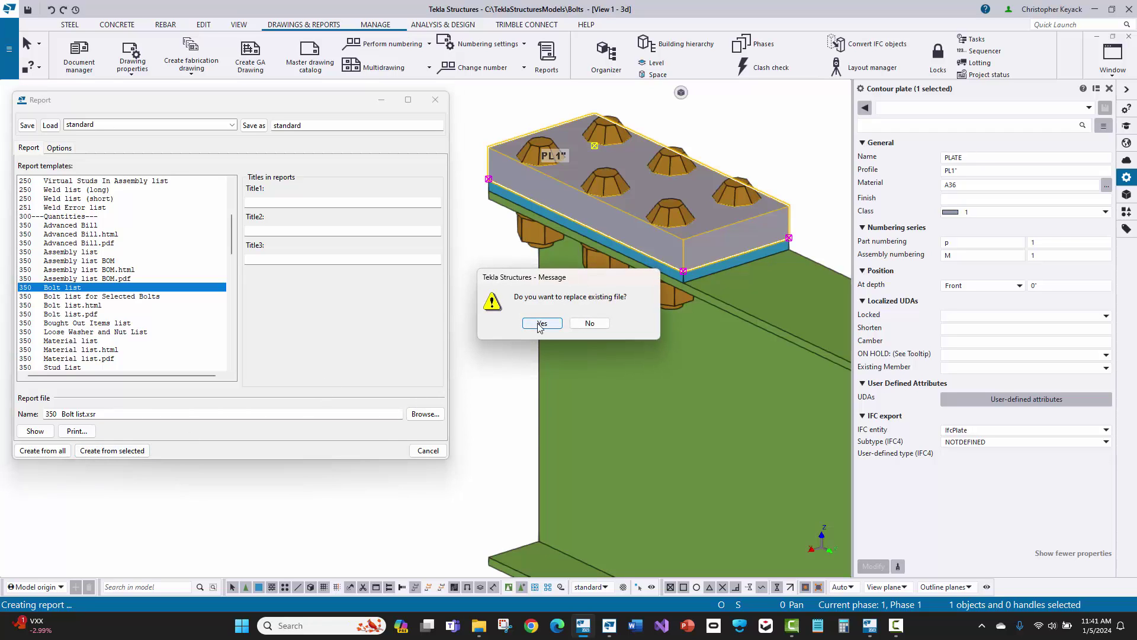
pyautogui.click(532, 329)
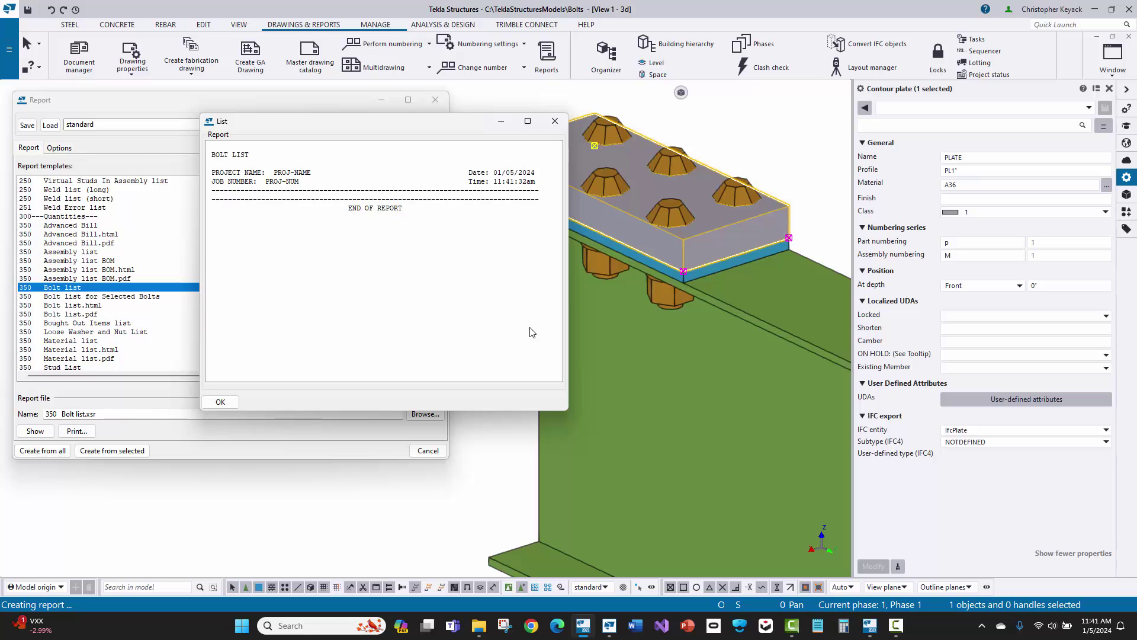
pyautogui.click(555, 122)
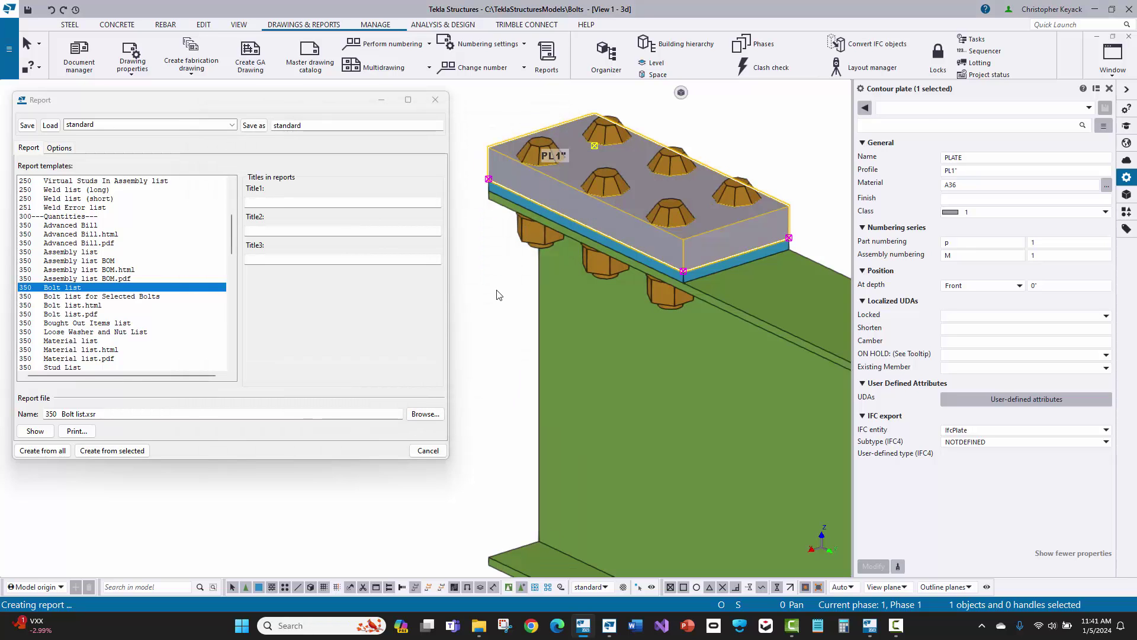
pyautogui.click(498, 295)
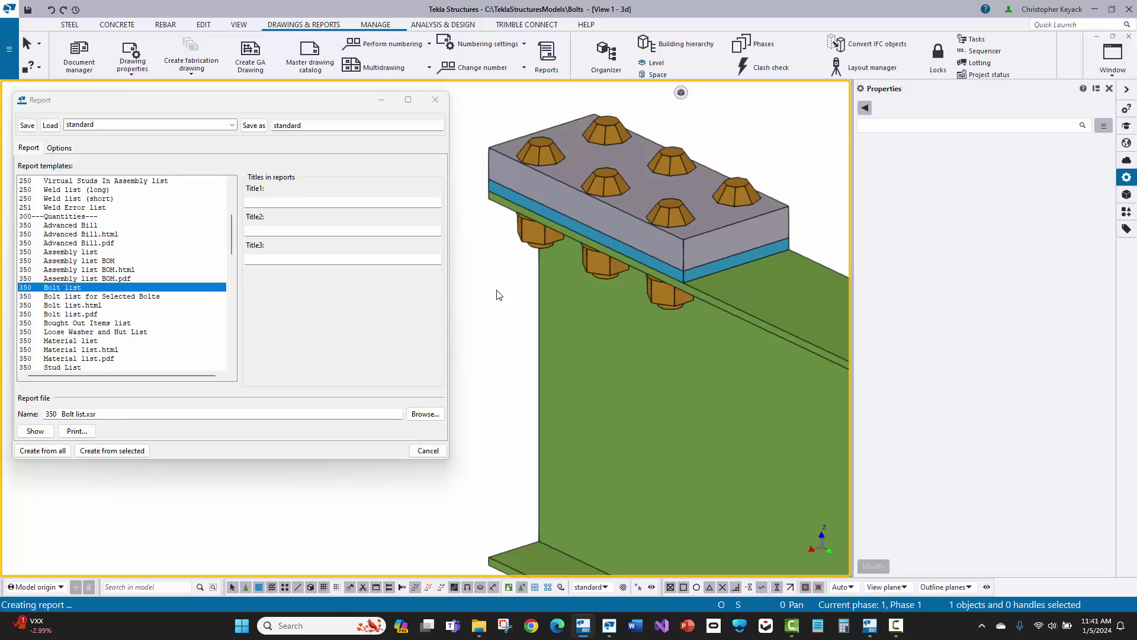
# Inquire the bolt group and examine its connected assemblies, connected parts and number of parts
pyautogui.click(531, 156)
pyautogui.rightClick(531, 154)
pyautogui.click(592, 194)
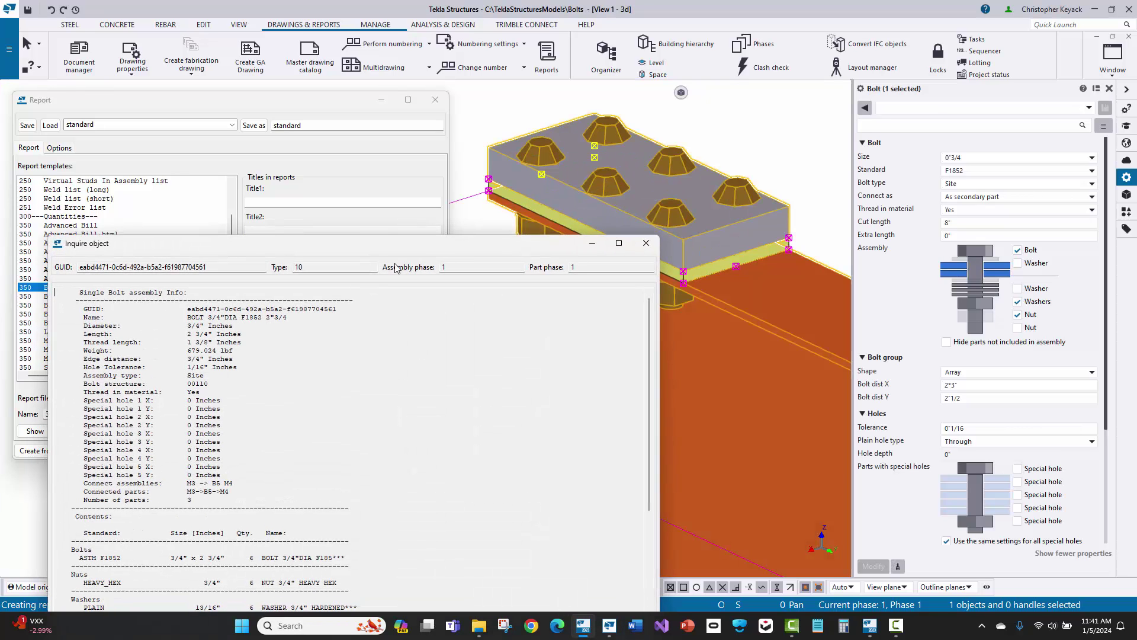
pyautogui.moveTo(392, 245); pyautogui.dragTo(393, 321)
pyautogui.moveTo(195, 578); pyautogui.dragTo(100, 574)
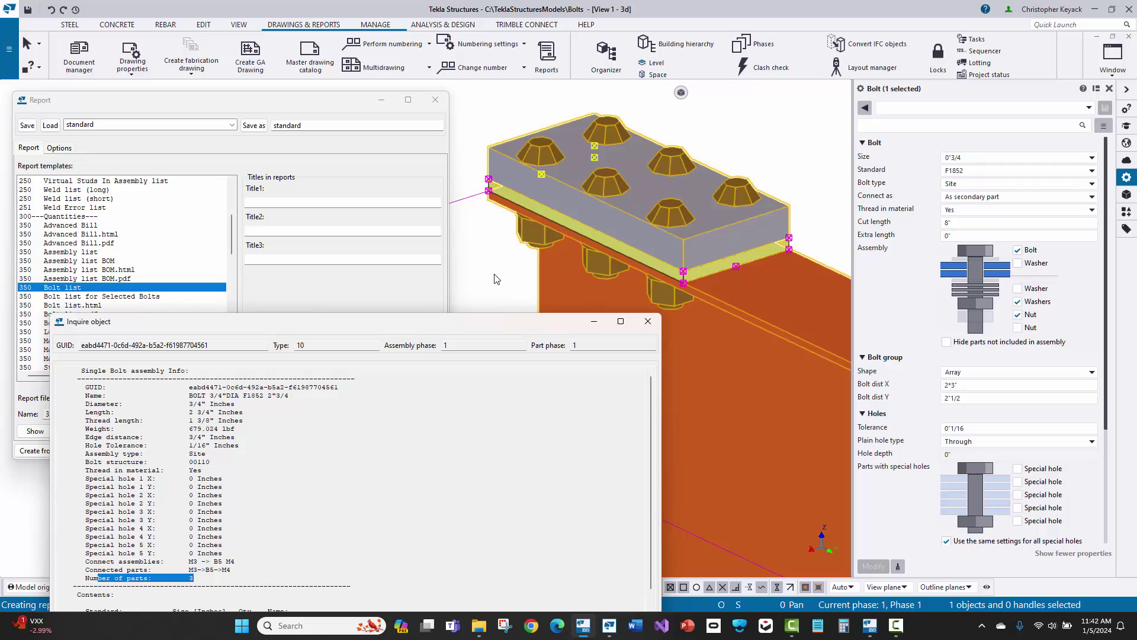
pyautogui.moveTo(494, 273); pyautogui.dragTo(518, 234, button='middle')
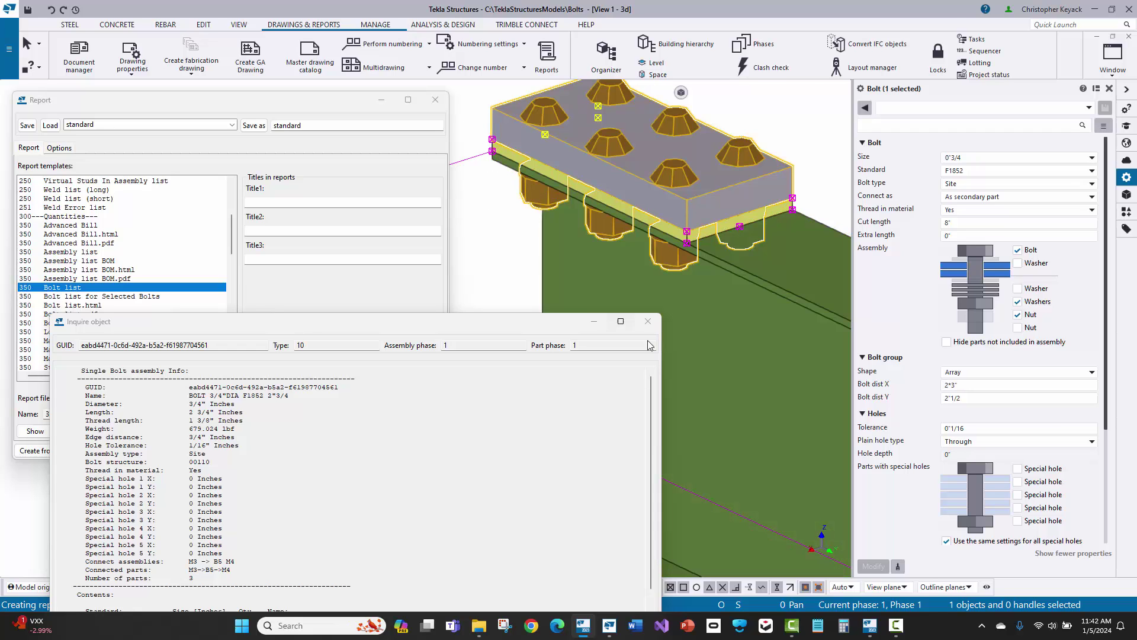
pyautogui.click(648, 321)
# Redefine the bolt group's bolted parts with the beam as the part to bolt to and the plates as secondary parts
pyautogui.moveTo(483, 256)
pyautogui.mouseDown(button='middle')
pyautogui.moveTo(457, 317)
pyautogui.moveTo(484, 268)
pyautogui.mouseUp(button='middle')
pyautogui.click(521, 132)
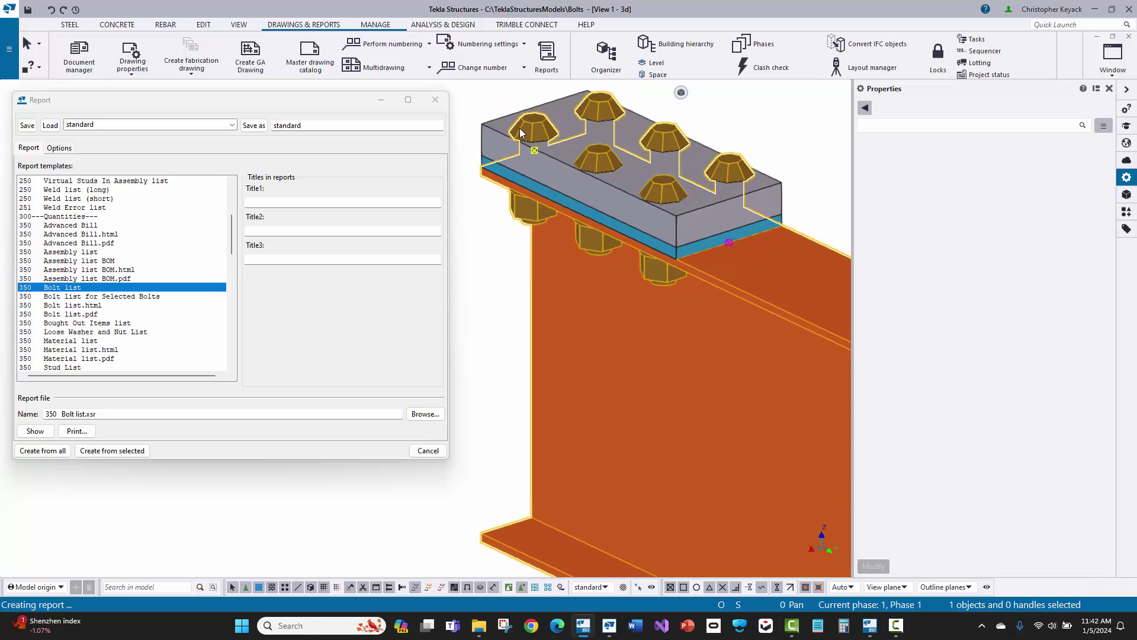
pyautogui.rightClick(522, 131)
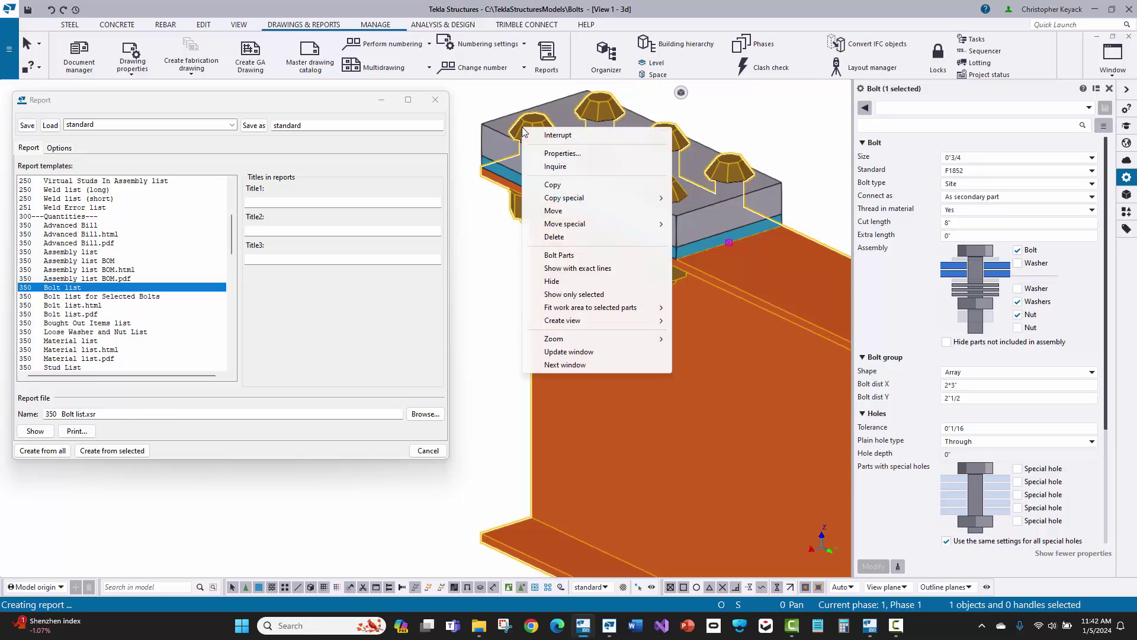
pyautogui.click(551, 256)
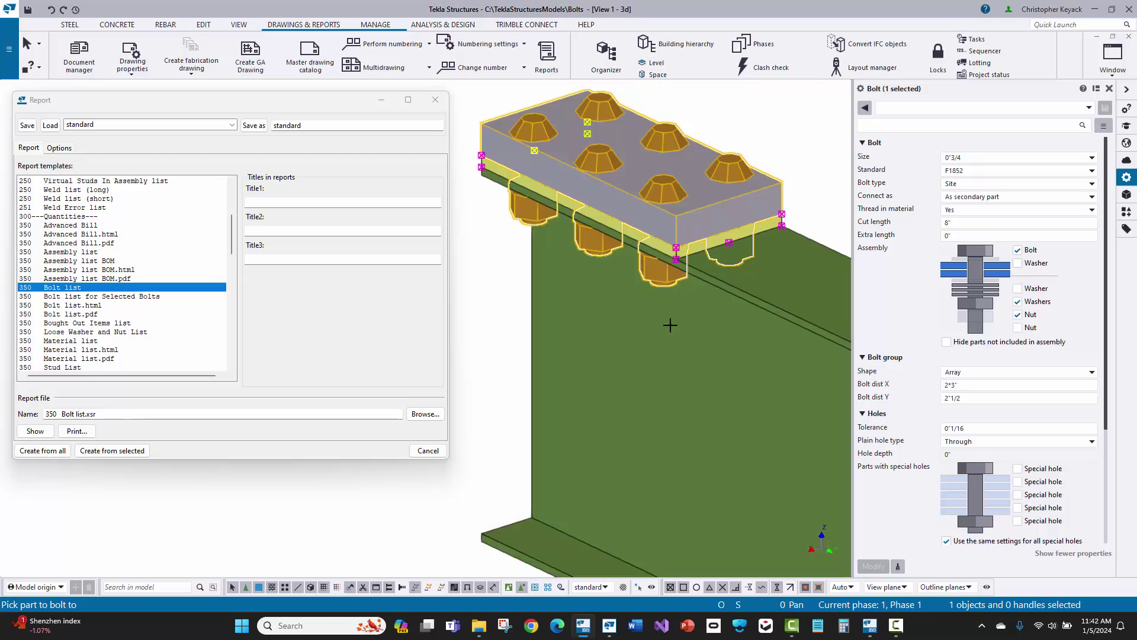
pyautogui.scroll(5, 794, 225)
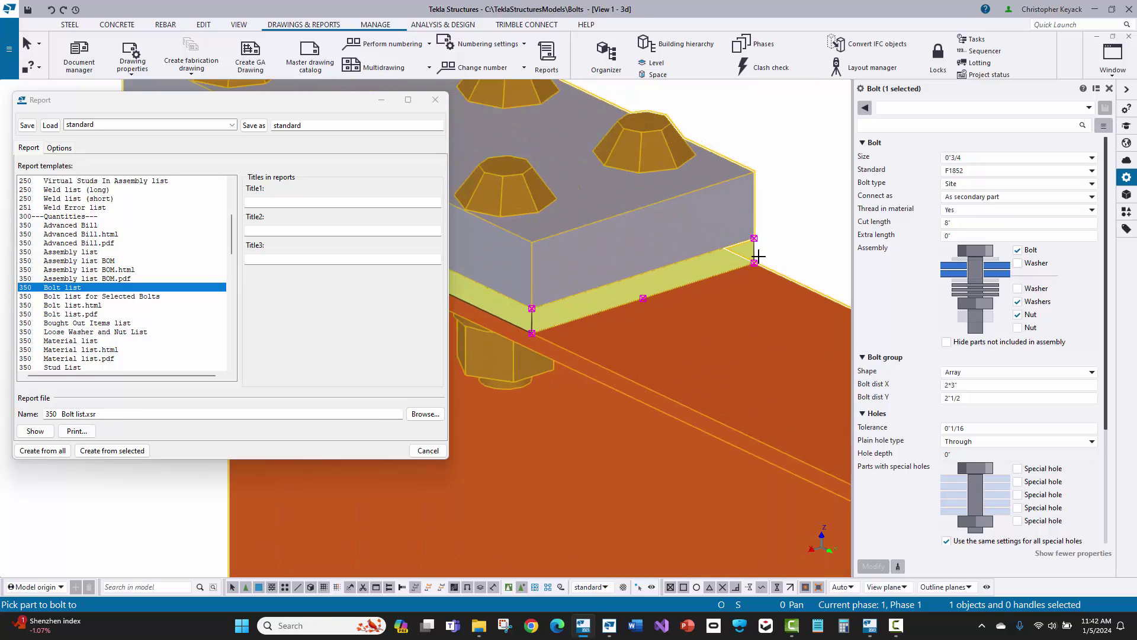
pyautogui.click(754, 253)
pyautogui.scroll(-8, 805, 202)
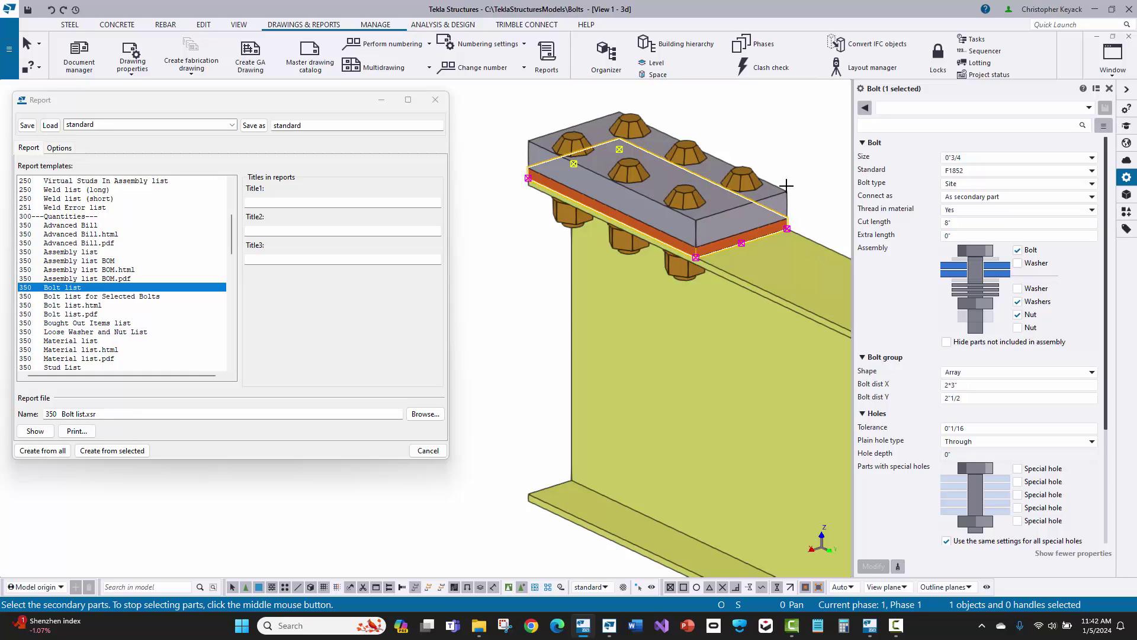
pyautogui.middleClick(788, 125)
pyautogui.rightClick(798, 120)
pyautogui.click(816, 115)
pyautogui.scroll(2, 694, 173)
pyautogui.click(694, 173)
pyautogui.moveTo(472, 314); pyautogui.dragTo(529, 301, button='middle')
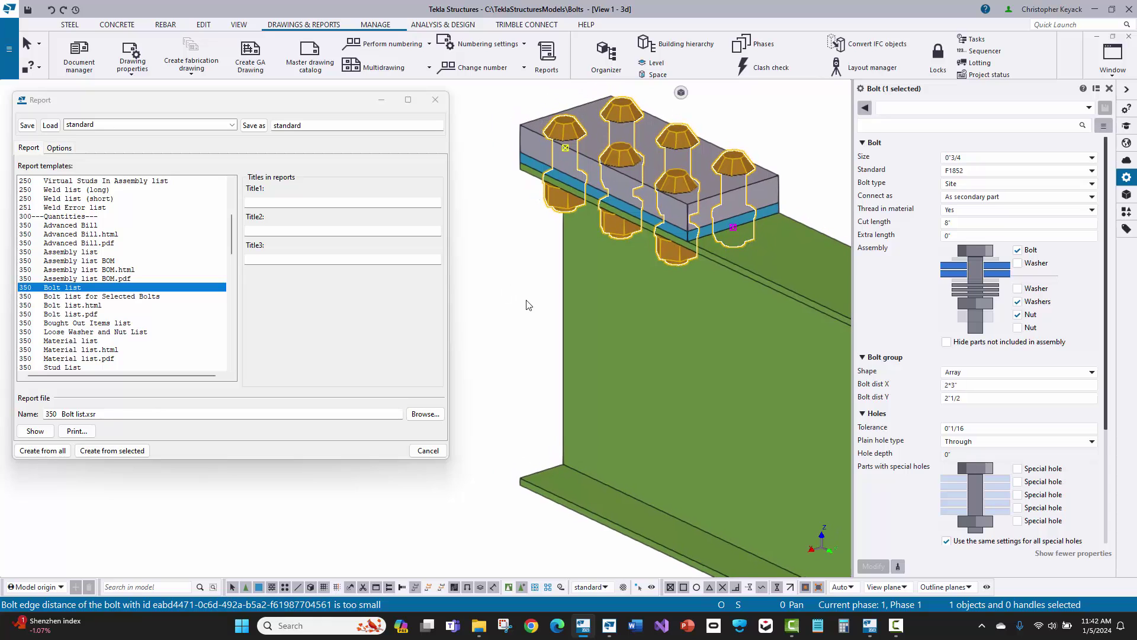
pyautogui.press('Escape')
# Create the Bolt list report from the beam alone, replacing the existing report file
pyautogui.click(605, 318)
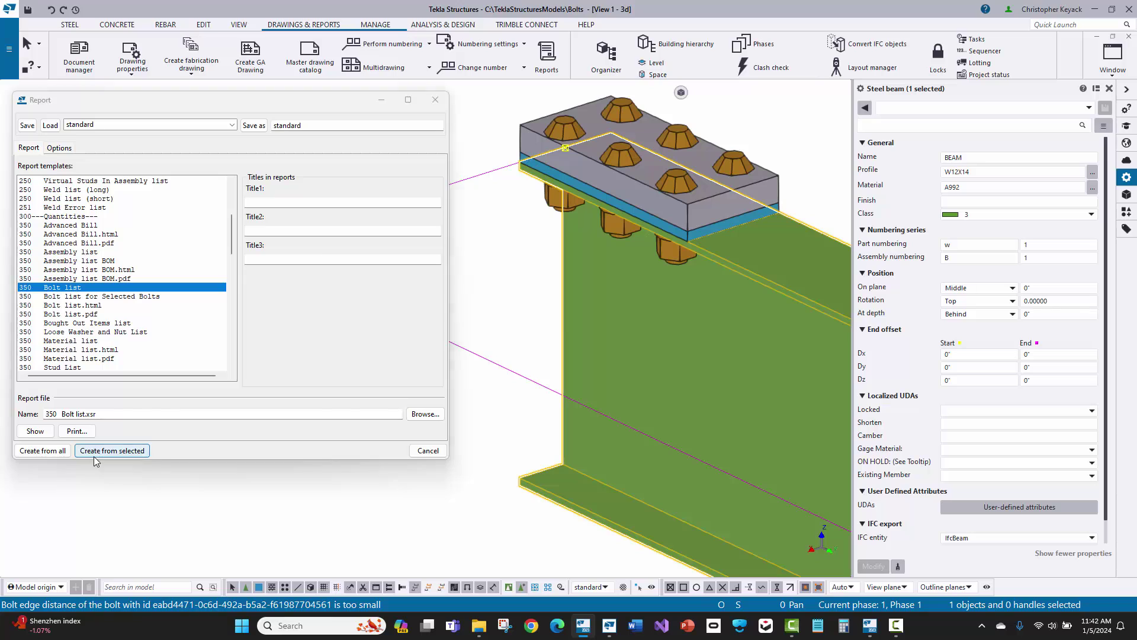
pyautogui.click(112, 450)
pyautogui.click(543, 323)
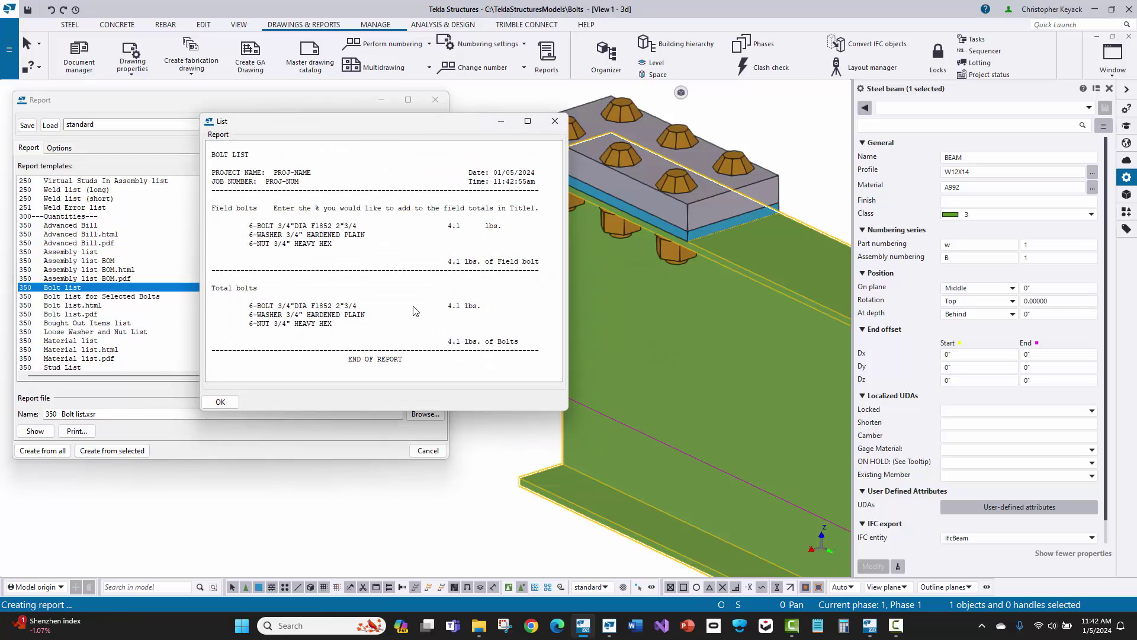
# Dismiss the beam's list and create the Bolt list report for the PL3/8 shim plate only, overwriting the existing file
pyautogui.scroll(4, 606, 250)
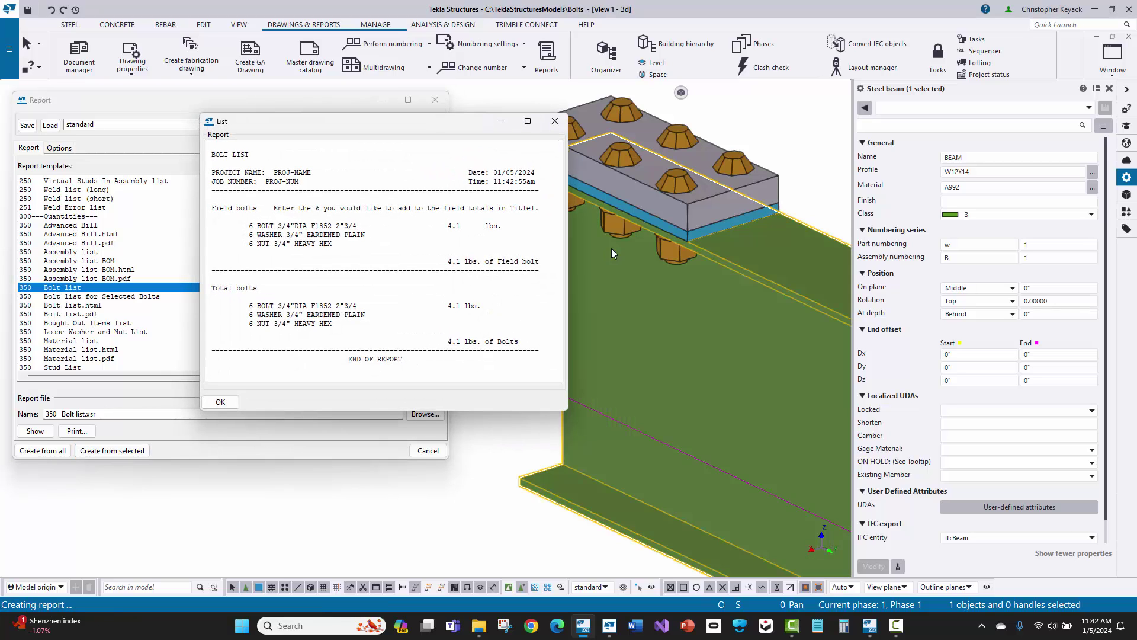
pyautogui.click(685, 237)
pyautogui.click(234, 402)
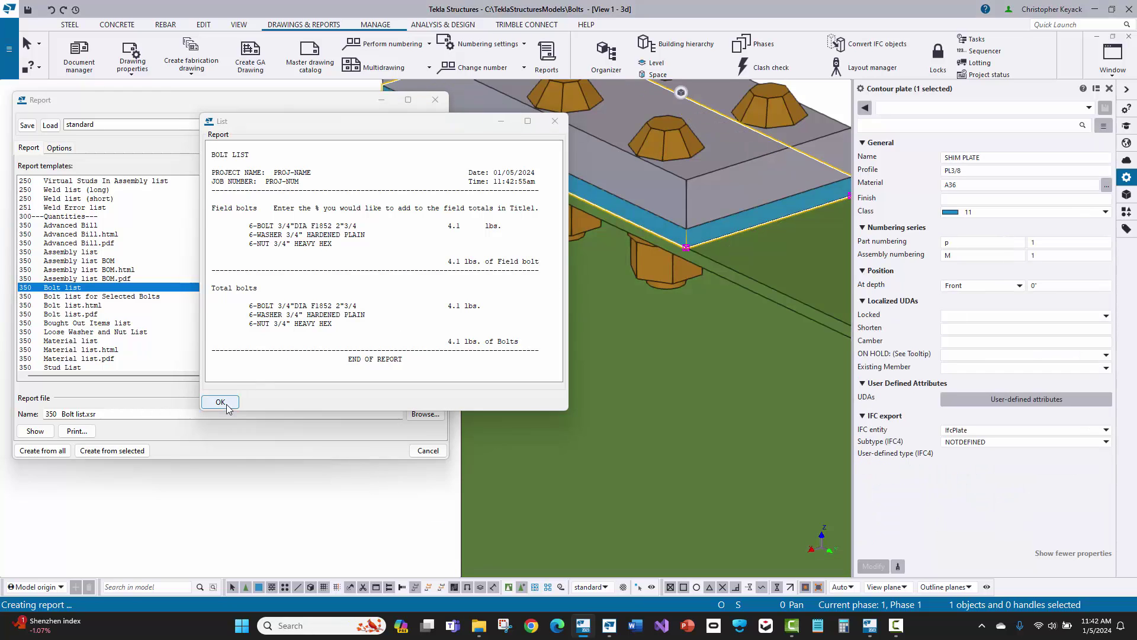
pyautogui.click(261, 348)
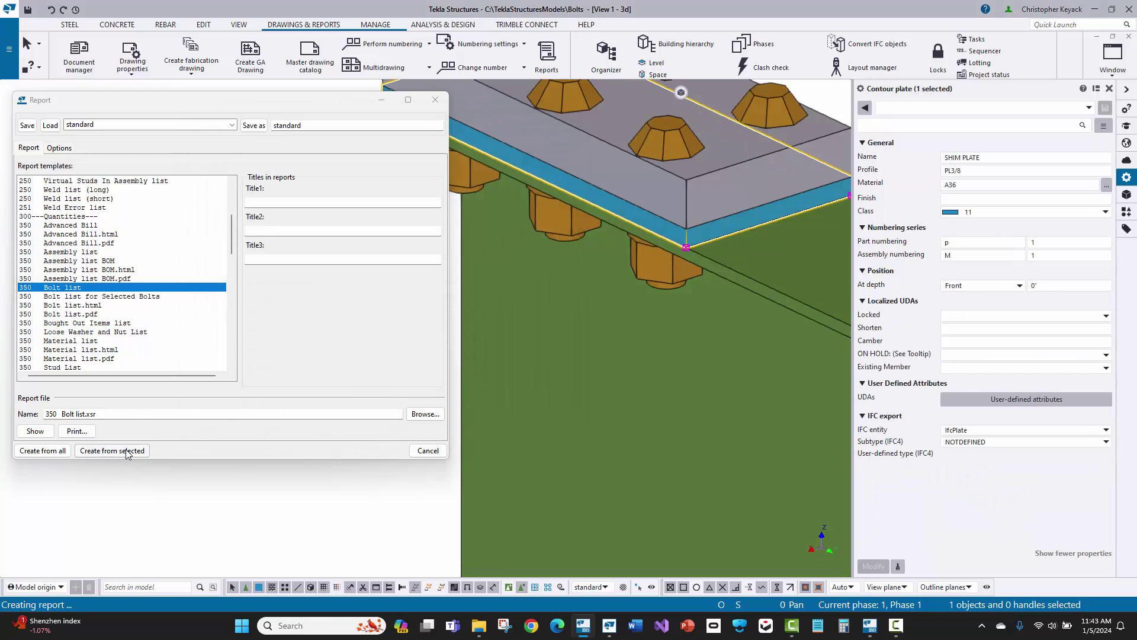
pyautogui.click(529, 325)
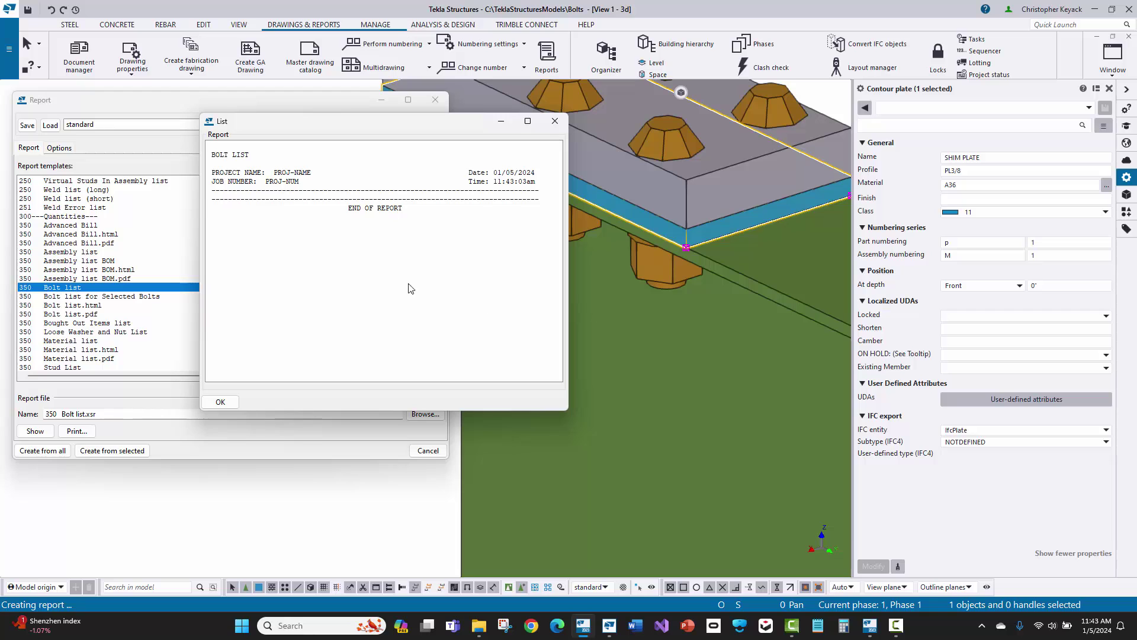
pyautogui.press('Return')
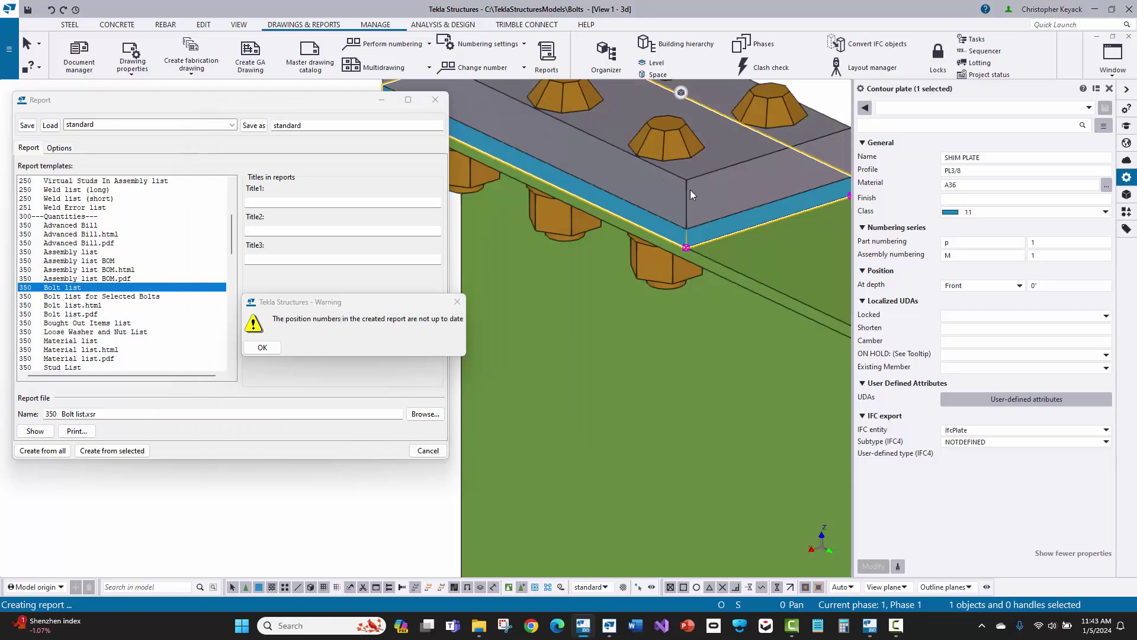
# Create the Bolt list report for the PL1" top plate only, overwriting the existing file, and close the list
pyautogui.click(690, 190)
pyautogui.click(262, 348)
pyautogui.click(130, 449)
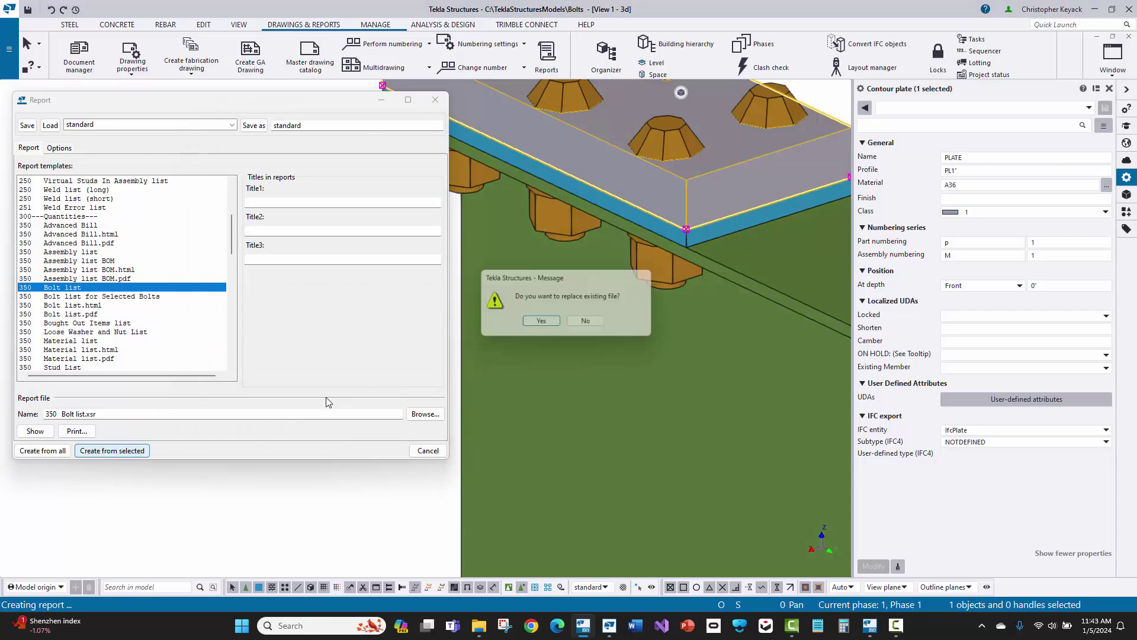
pyautogui.click(536, 327)
pyautogui.click(220, 402)
pyautogui.click(264, 349)
pyautogui.scroll(-3, 543, 325)
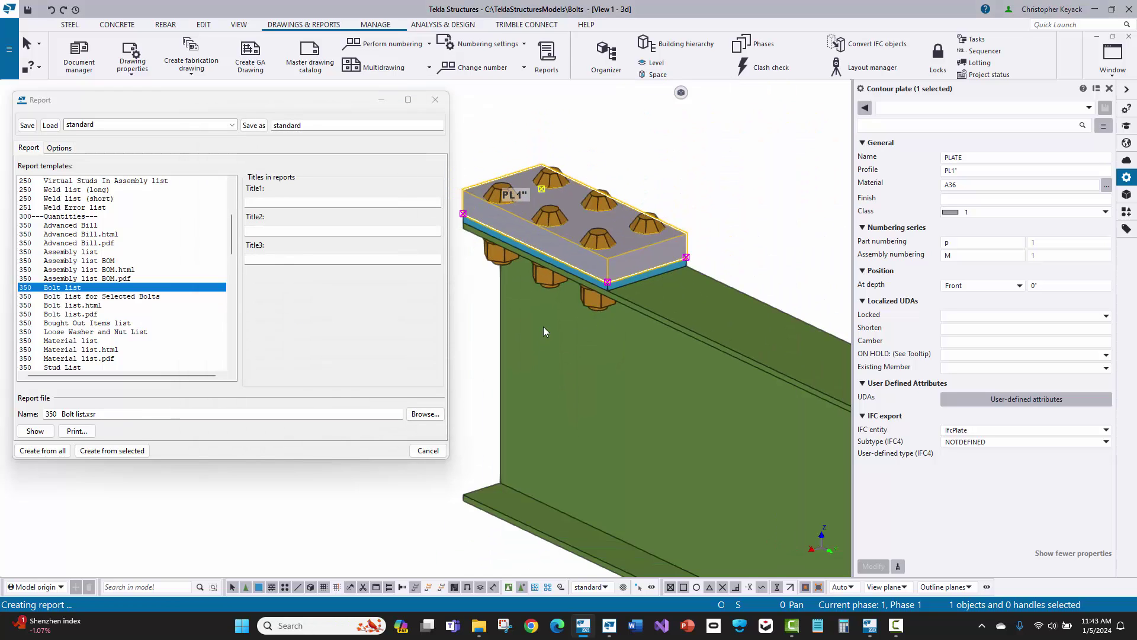
pyautogui.click(486, 152)
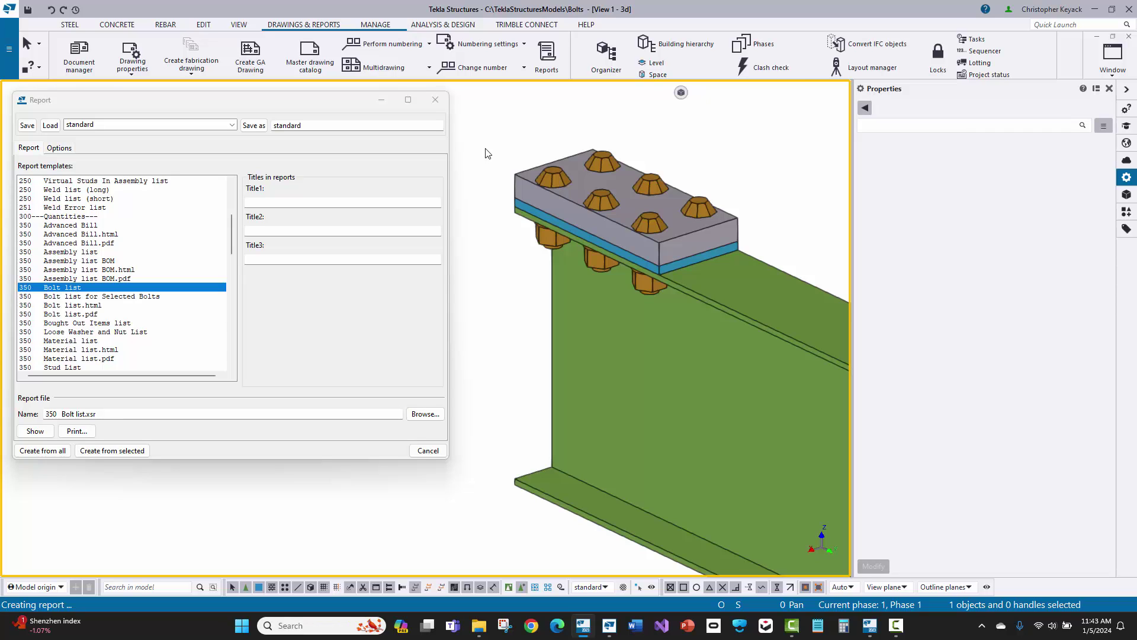
pyautogui.click(557, 176)
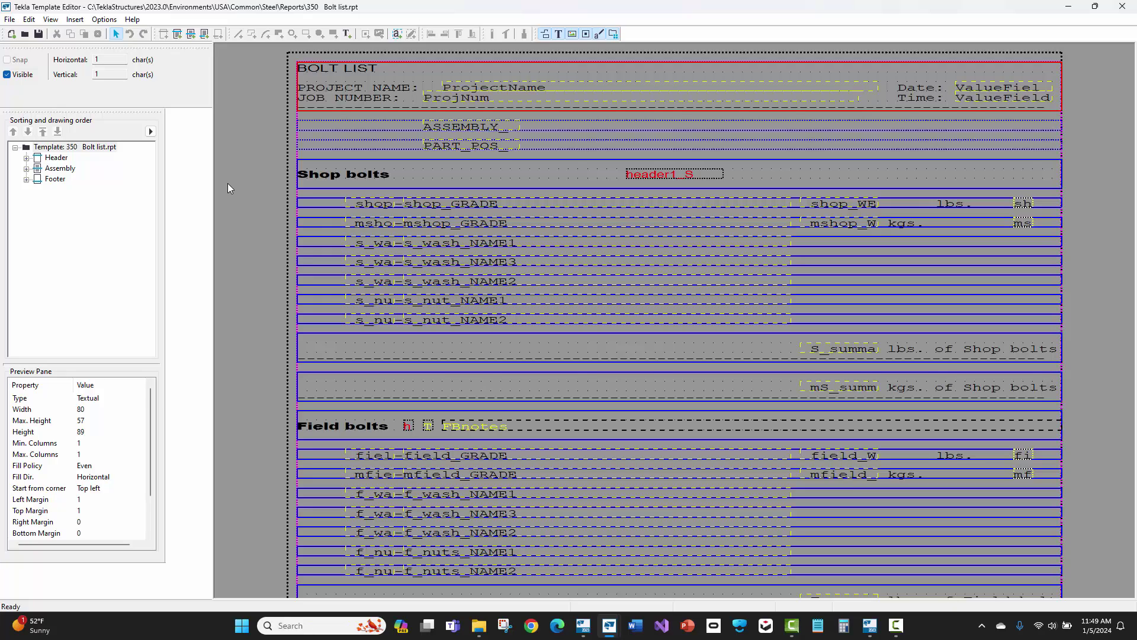
# Examine the content type of the Assembly row in the 350 Bolt list template and close its properties unchanged
pyautogui.click(65, 170)
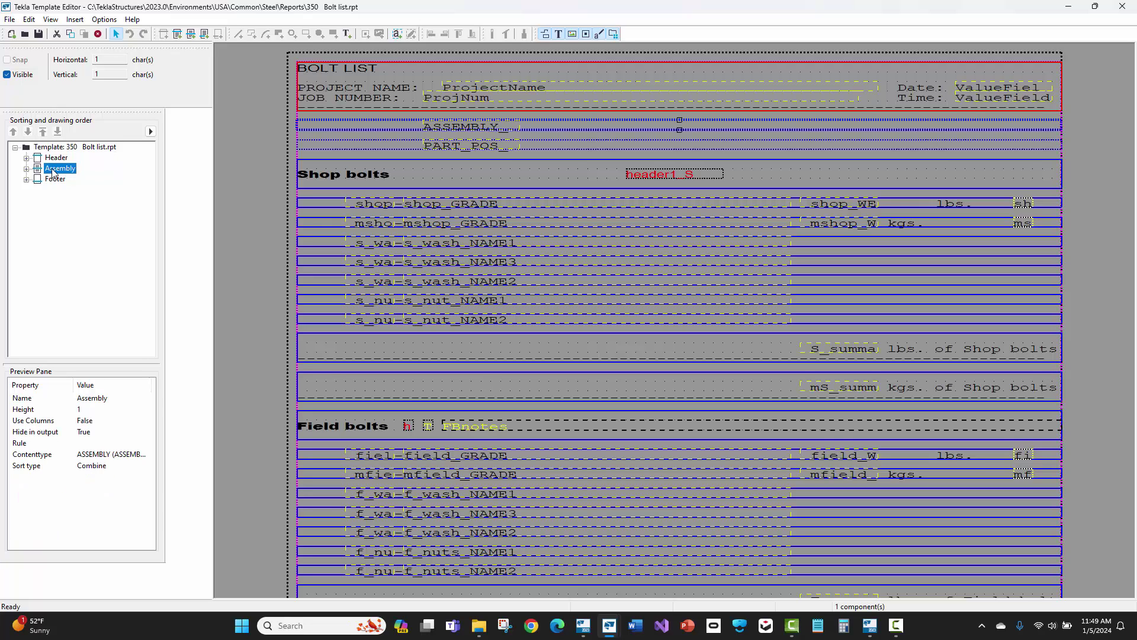
pyautogui.doubleClick(53, 169)
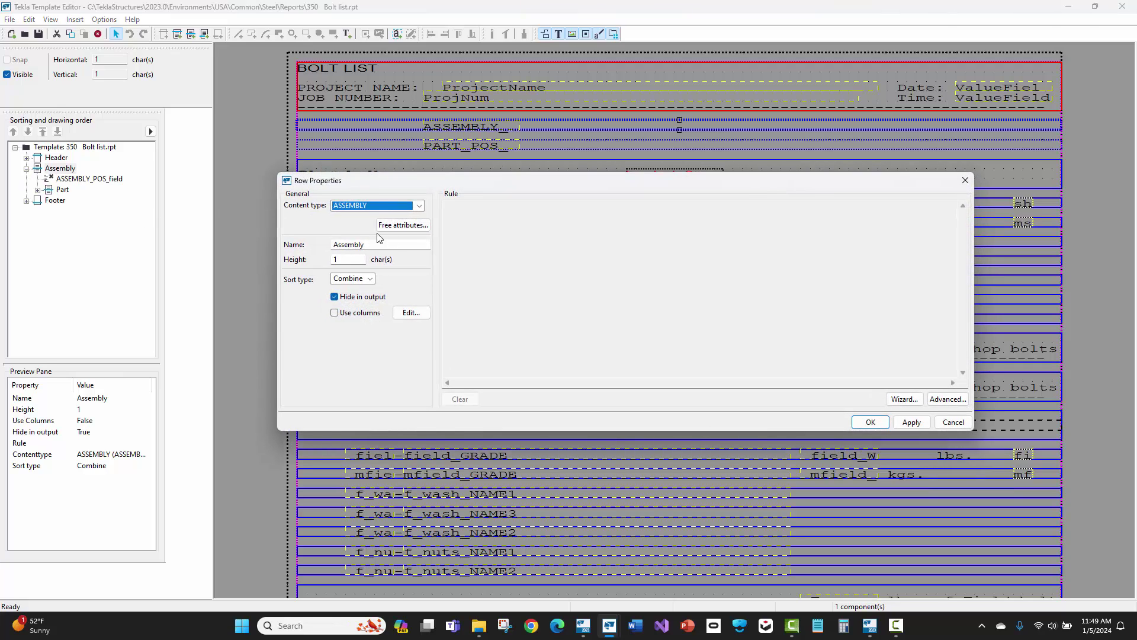
pyautogui.click(382, 213)
pyautogui.click(382, 212)
pyautogui.click(953, 422)
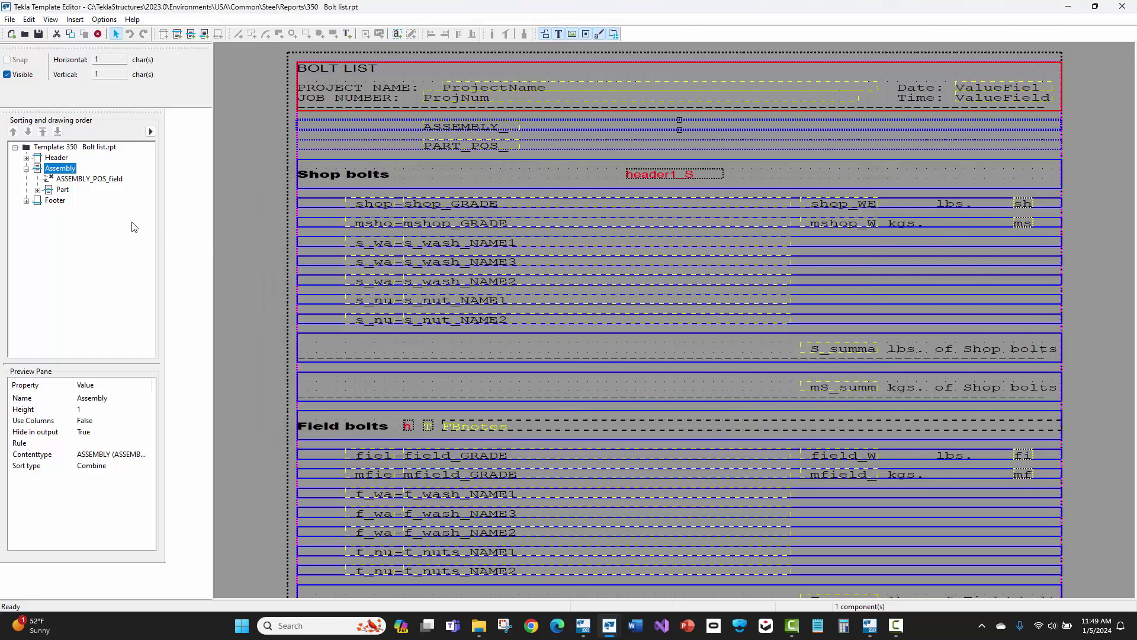
# Examine the content type of the Part row nested under Assembly and close its properties unchanged
pyautogui.click(62, 190)
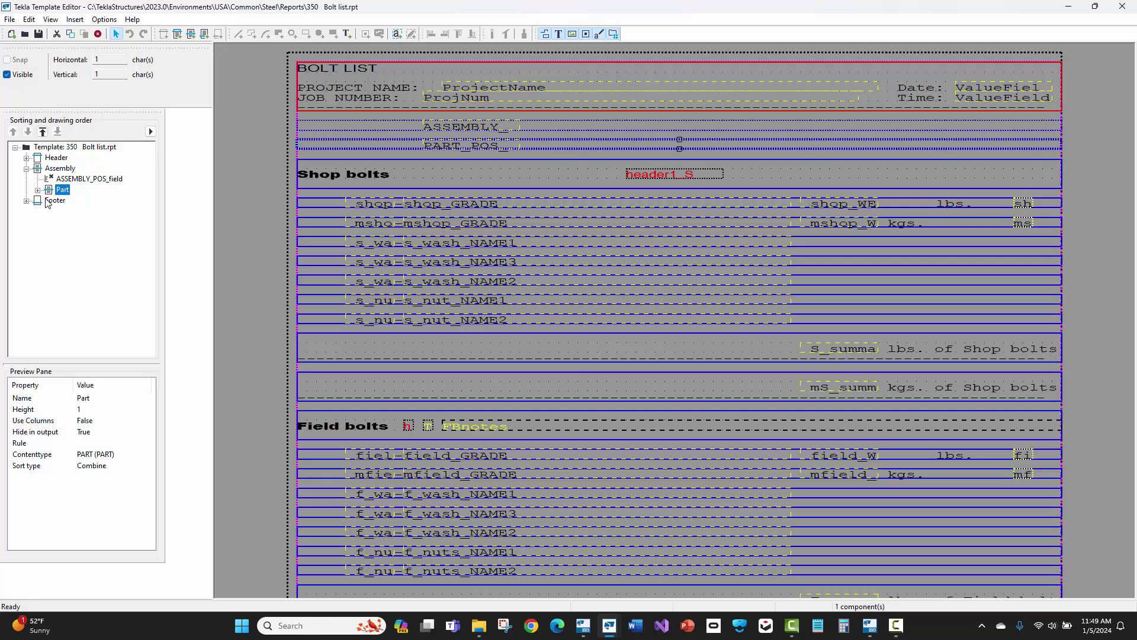
pyautogui.doubleClick(59, 191)
pyautogui.click(359, 207)
pyautogui.click(359, 208)
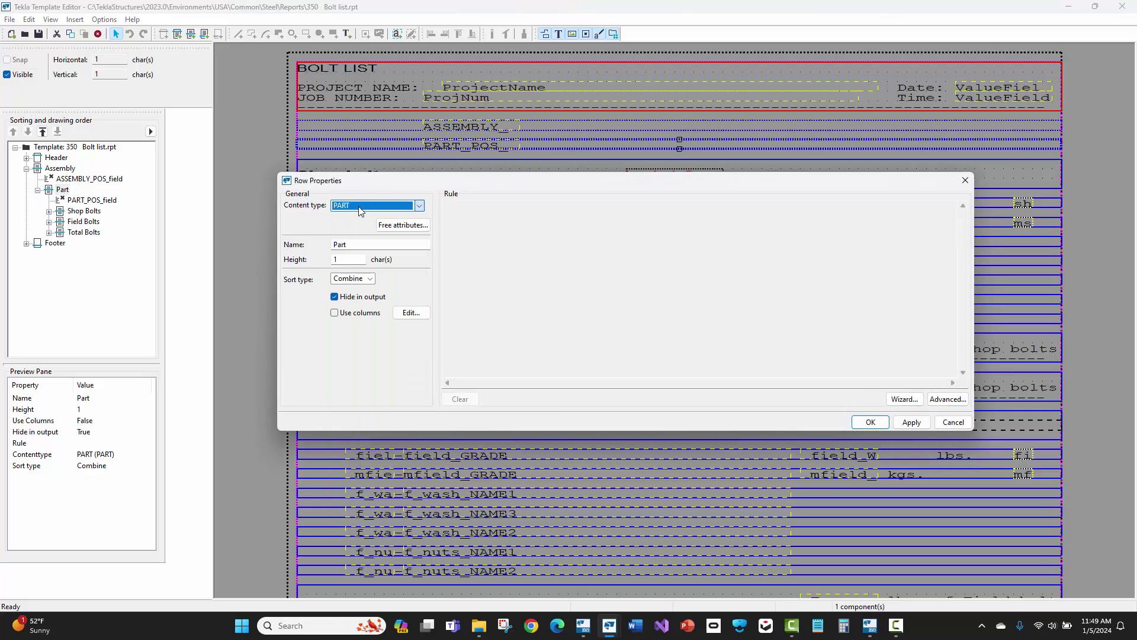
pyautogui.click(952, 423)
# Compare the Shop Bolts, Field Bolts and Total Bolts rows nested under the Part row
pyautogui.click(83, 211)
pyautogui.click(83, 221)
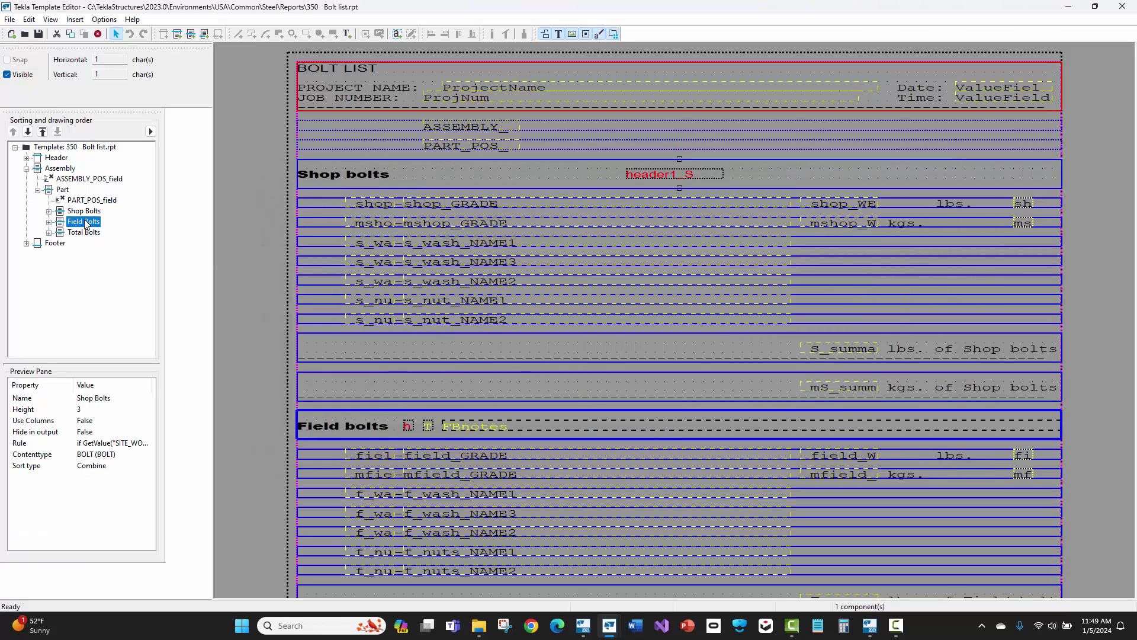
pyautogui.click(86, 212)
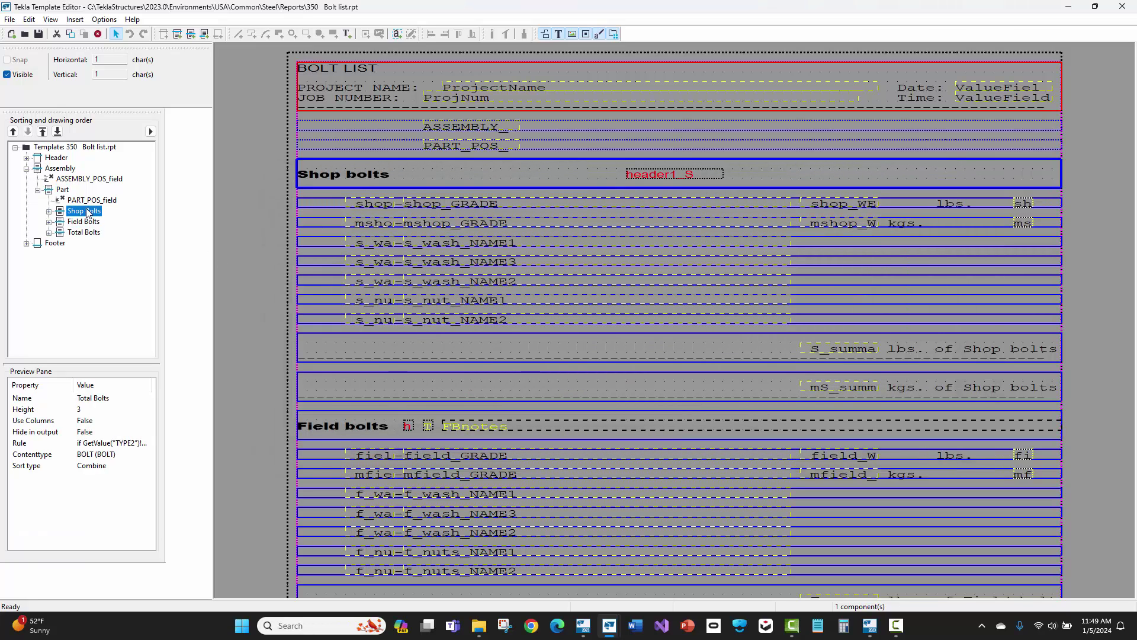
pyautogui.click(95, 221)
pyautogui.click(90, 233)
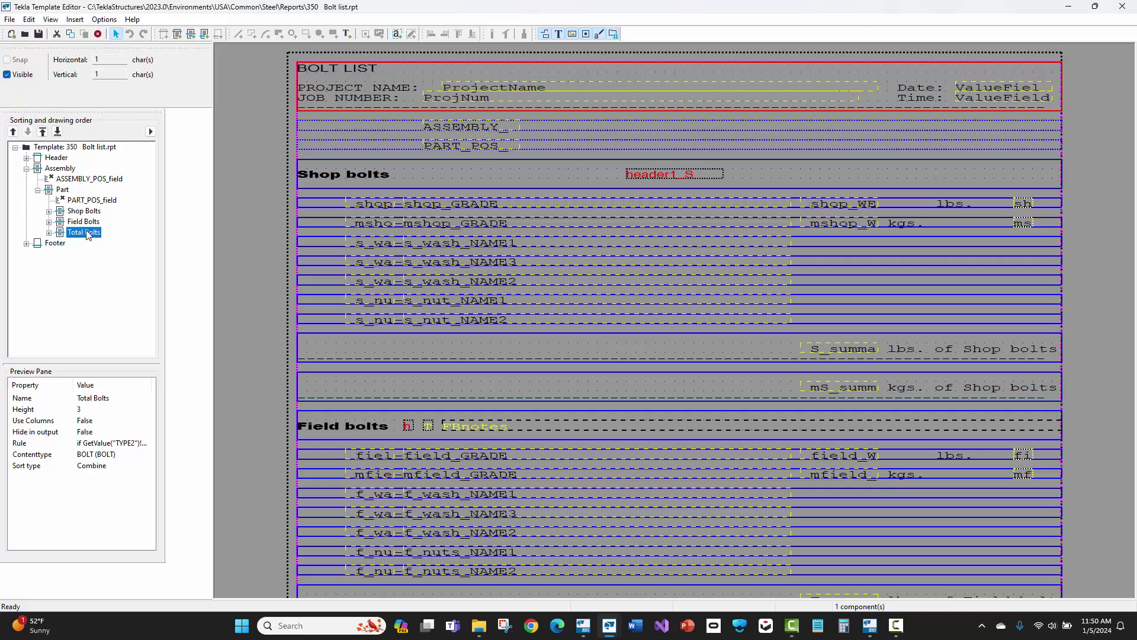
pyautogui.click(85, 212)
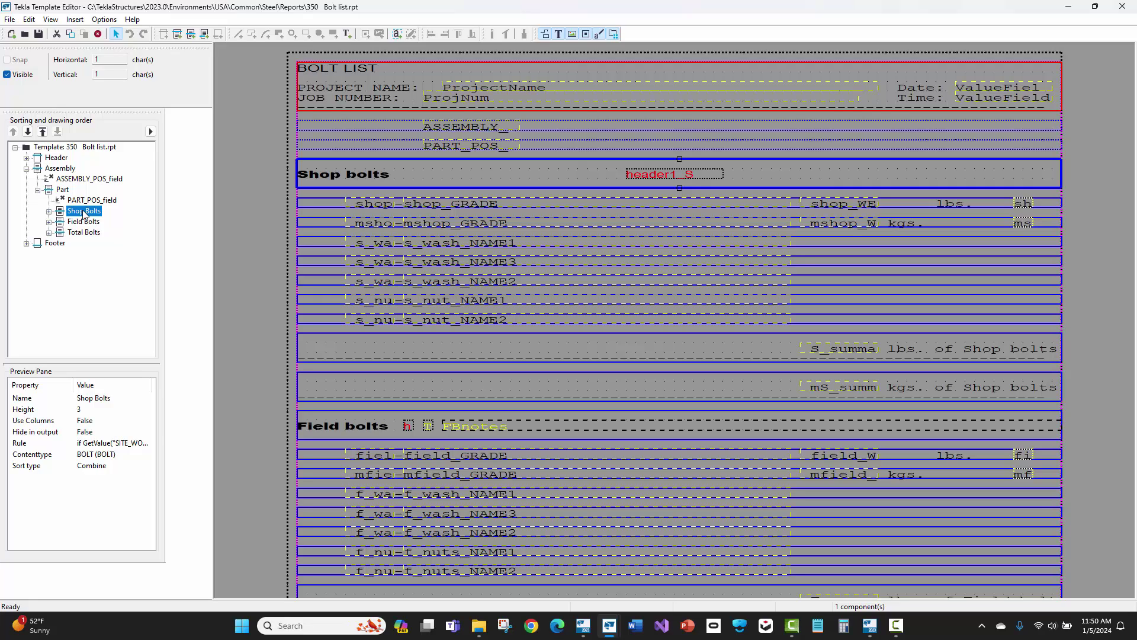
pyautogui.press('Left')
pyautogui.press('Down')
pyautogui.press('Down')
pyautogui.press('Down')
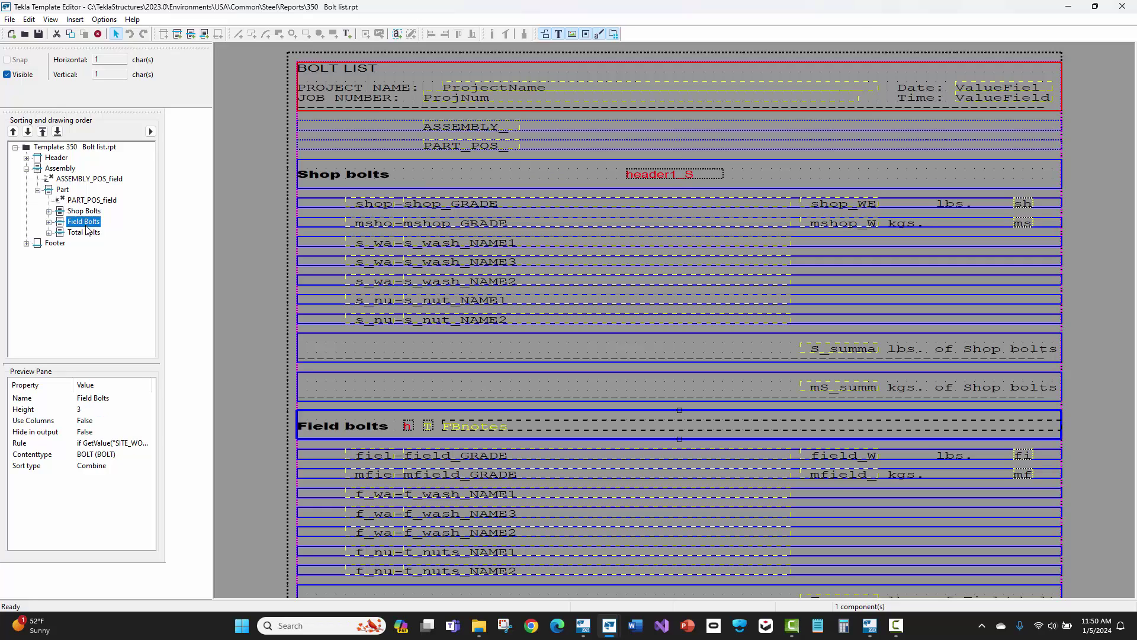
# Examine the Shop Bolts row's content type and its SITE_WORKSHOP and TYPE2 rule, then close the properties unchanged
pyautogui.click(81, 213)
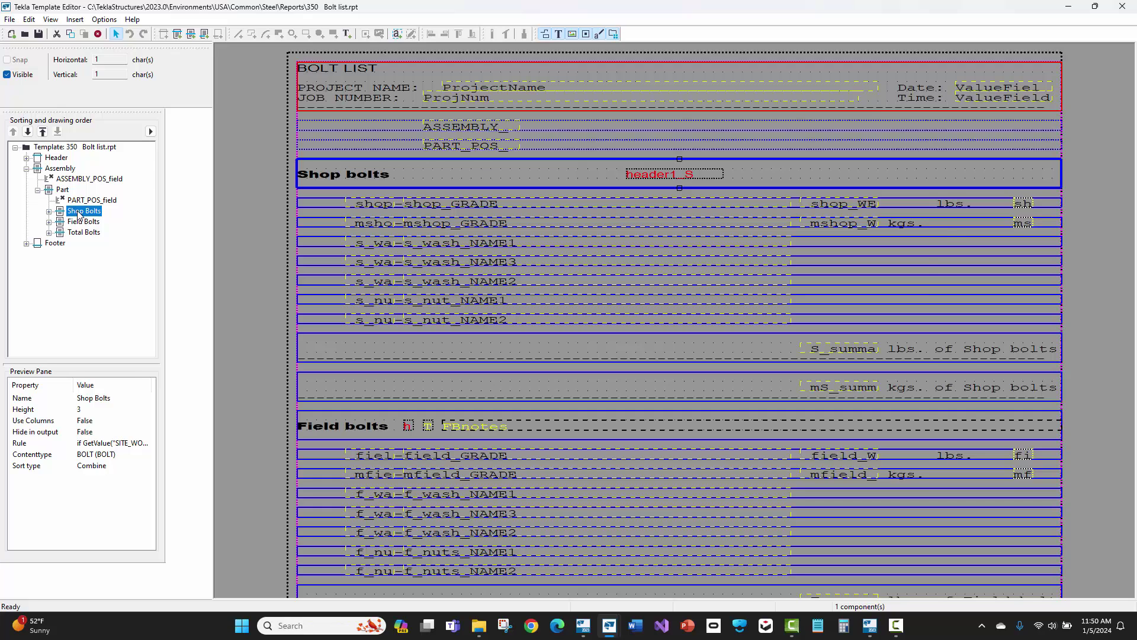
pyautogui.doubleClick(79, 212)
pyautogui.click(346, 210)
pyautogui.click(346, 210)
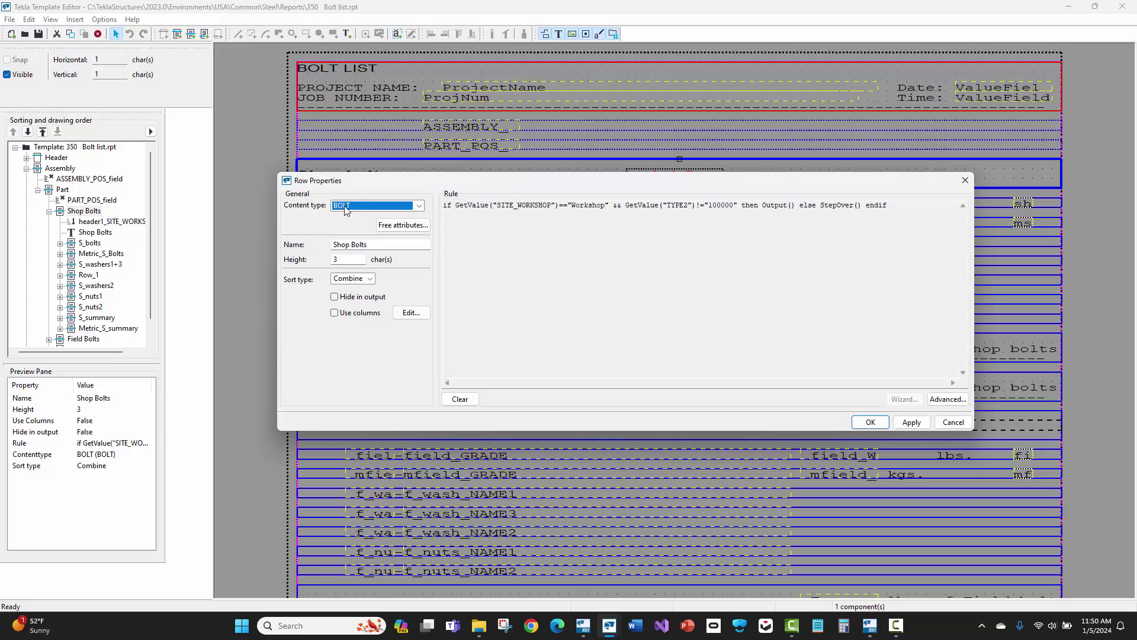
pyautogui.moveTo(489, 207); pyautogui.dragTo(637, 211)
pyautogui.click(594, 207)
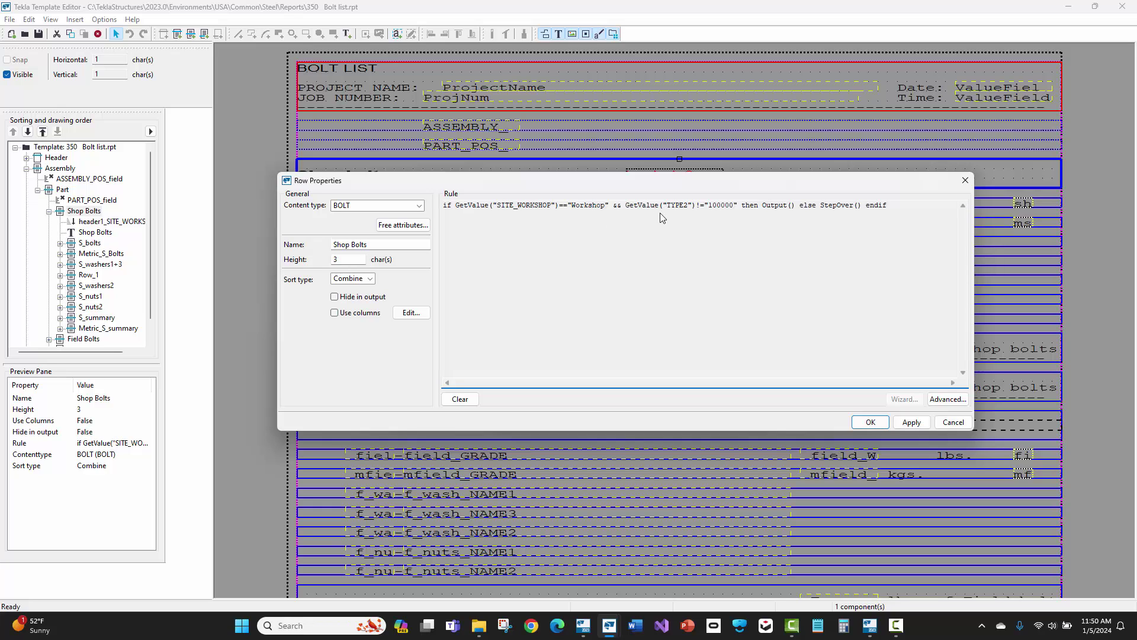
pyautogui.click(953, 422)
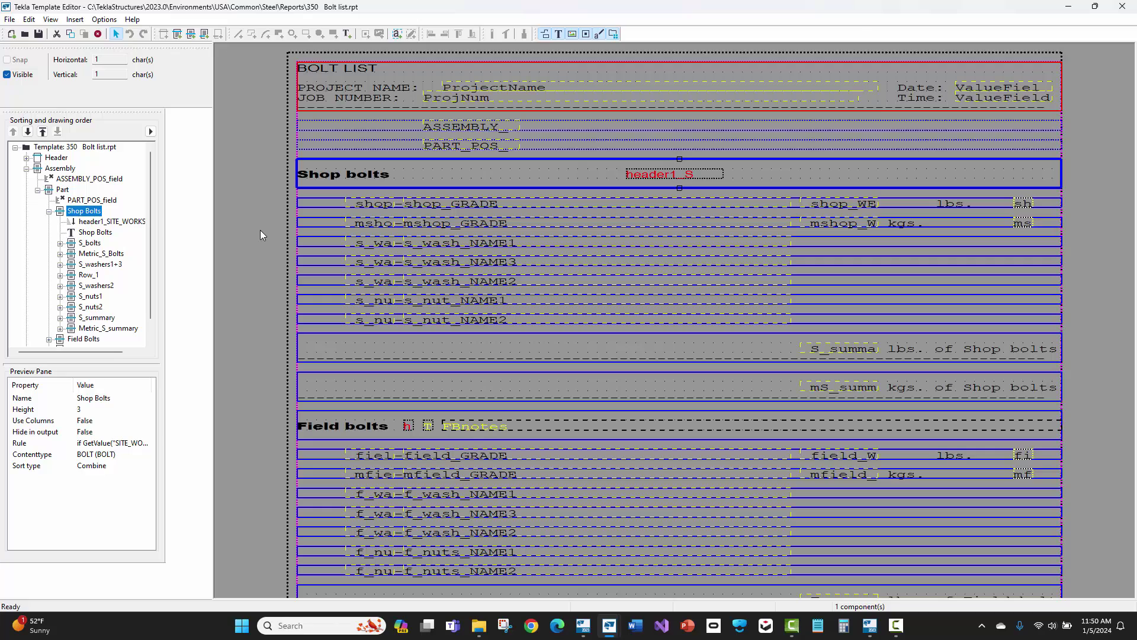
pyautogui.click(261, 230)
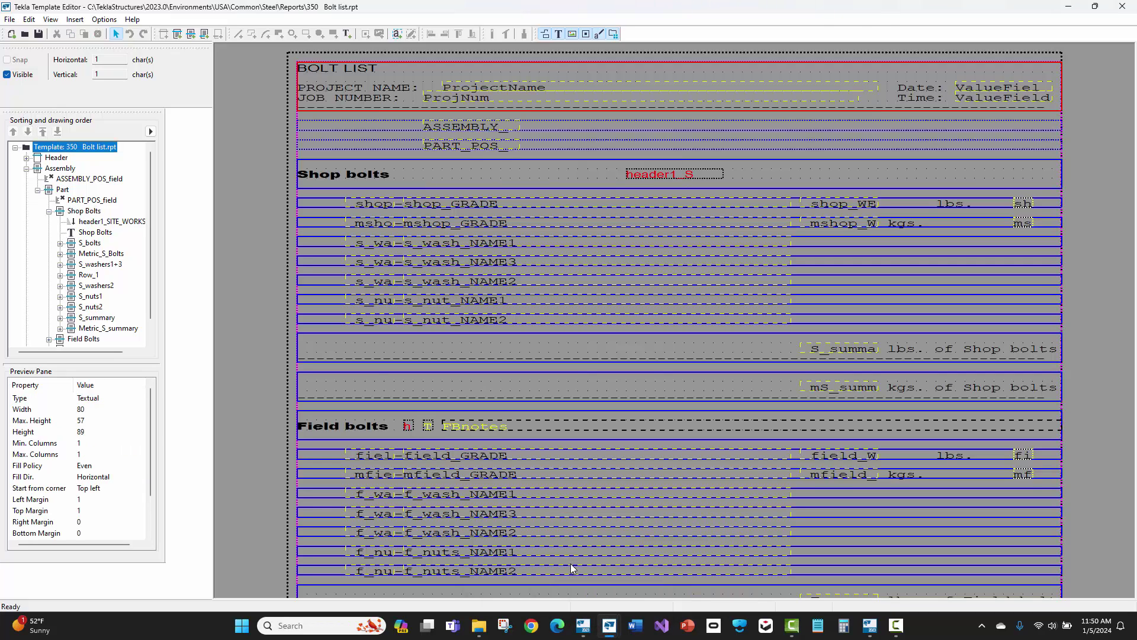
# Switch to the 350 Bolt list for Selected Bolts template and collapse its Shop Bolts row to view the top-level row structure
pyautogui.moveTo(610, 627)
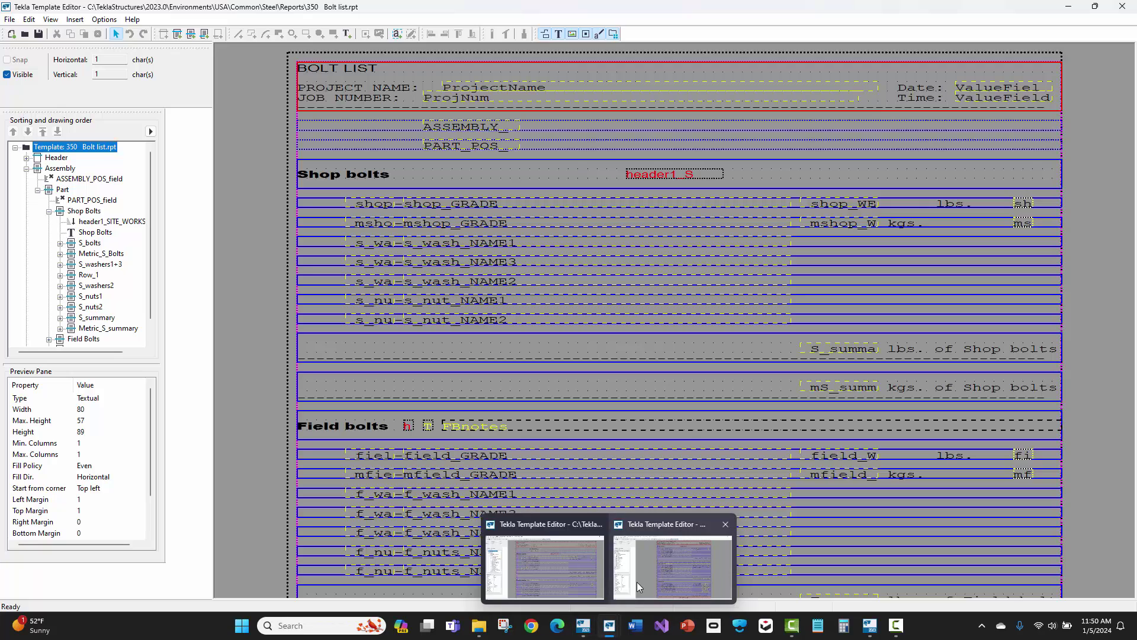
pyautogui.click(639, 563)
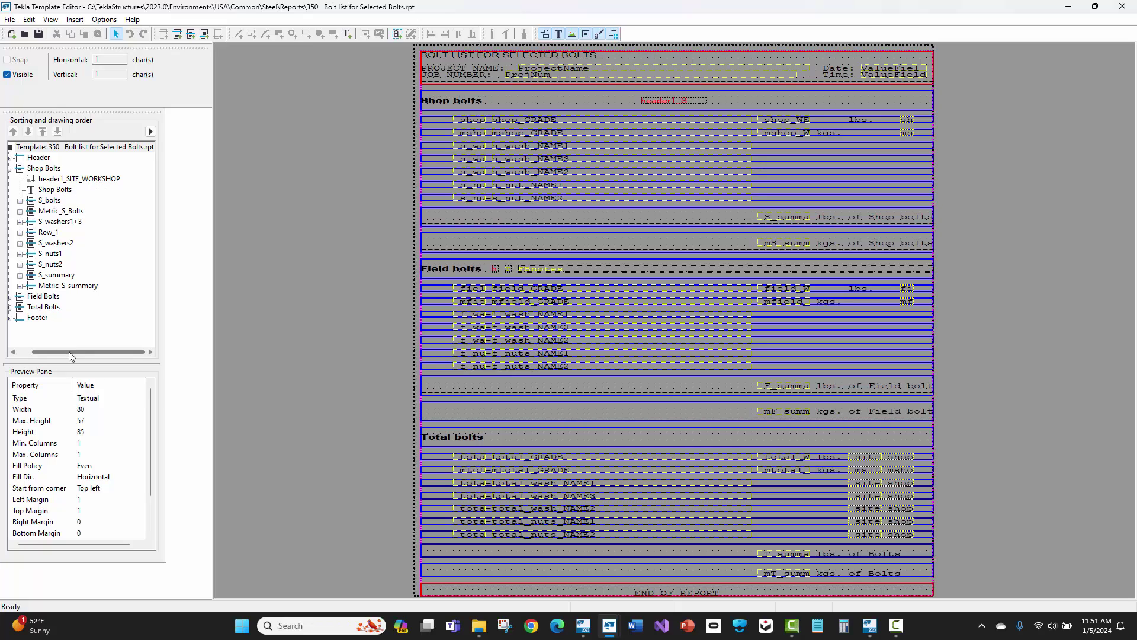
pyautogui.moveTo(71, 352); pyautogui.dragTo(34, 354)
pyautogui.click(26, 169)
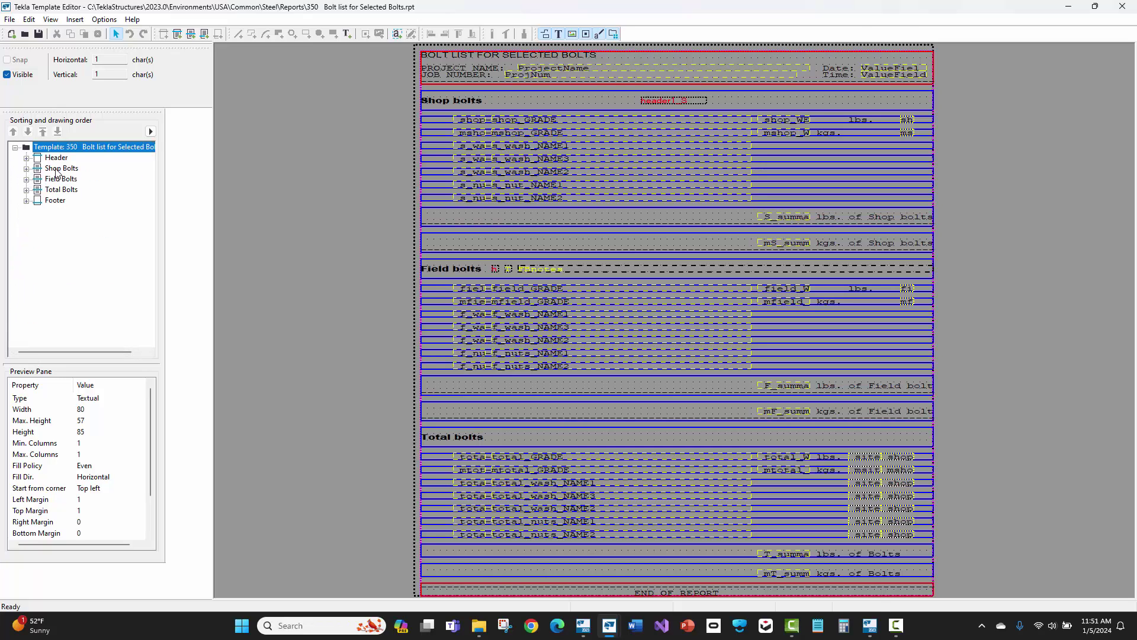
# Compare the top-level Shop Bolts, Field Bolts and Total Bolts rows, and examine the Shop Bolts row's content type and rule without changing them
pyautogui.click(62, 178)
pyautogui.click(65, 190)
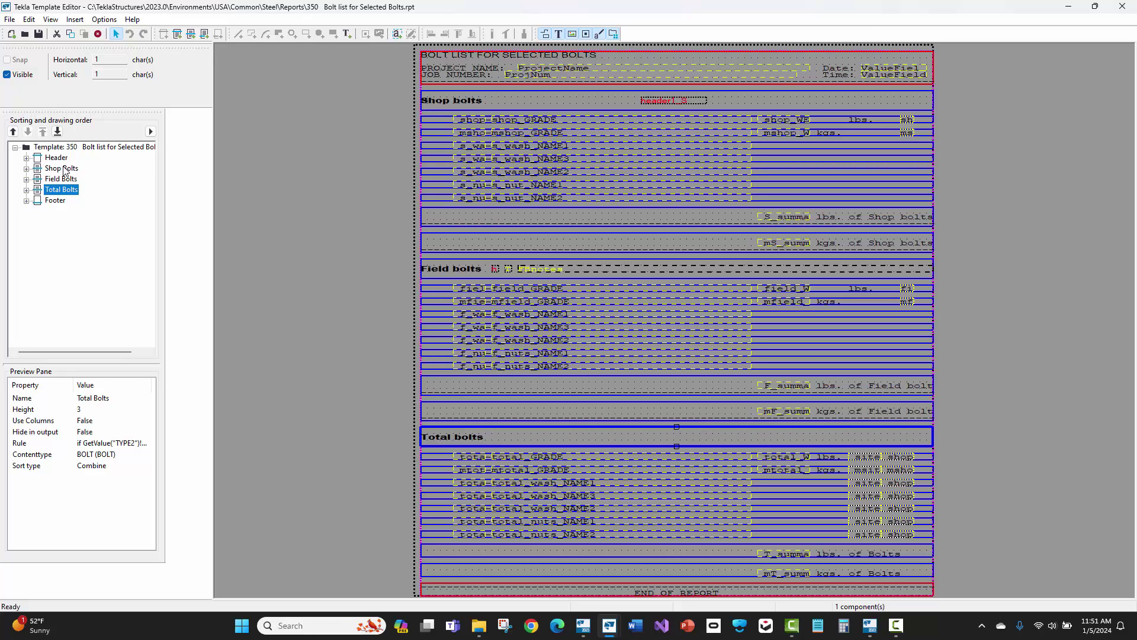
pyautogui.click(66, 170)
pyautogui.click(63, 179)
pyautogui.doubleClick(63, 169)
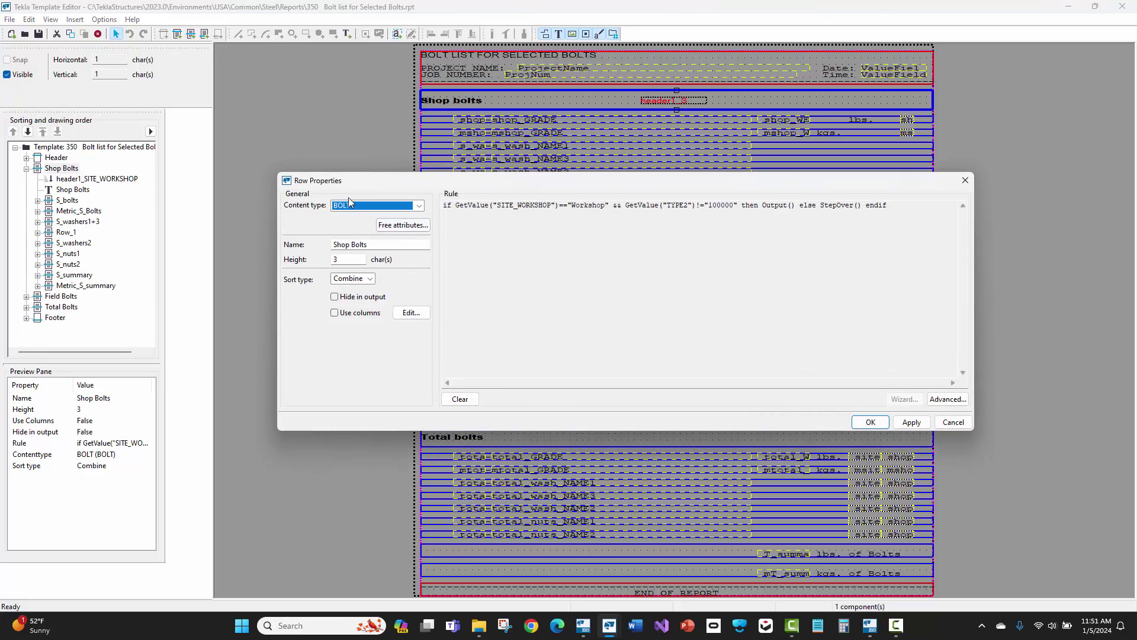
pyautogui.click(951, 422)
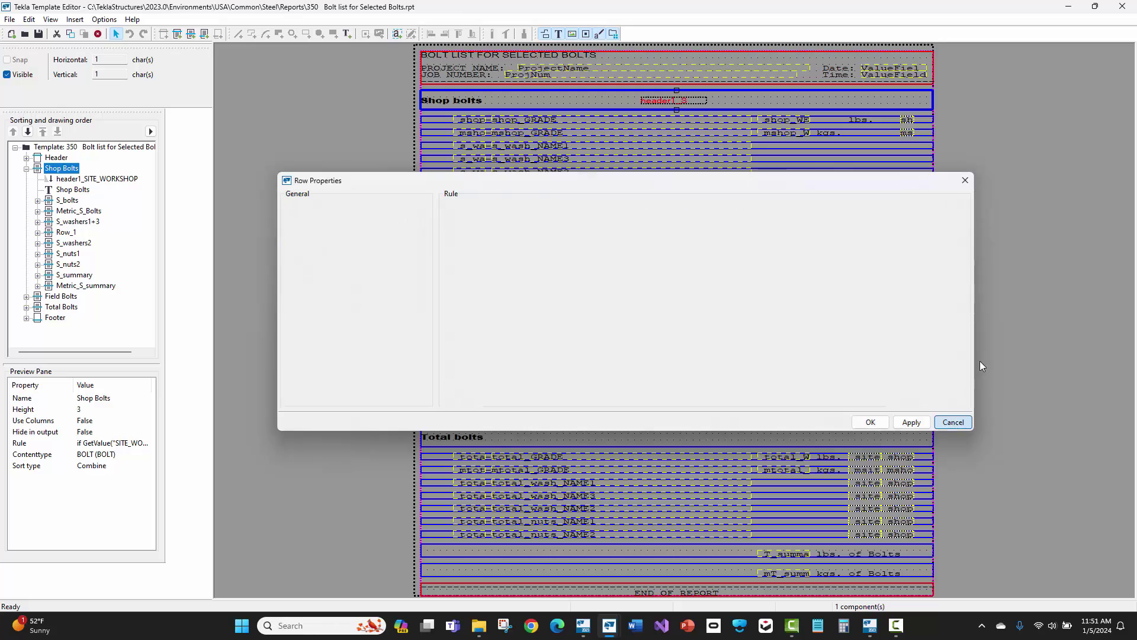
# Close the 350 Bolt list for Selected Bolts and 350 Bolt list templates without saving changes
pyautogui.click(1122, 7)
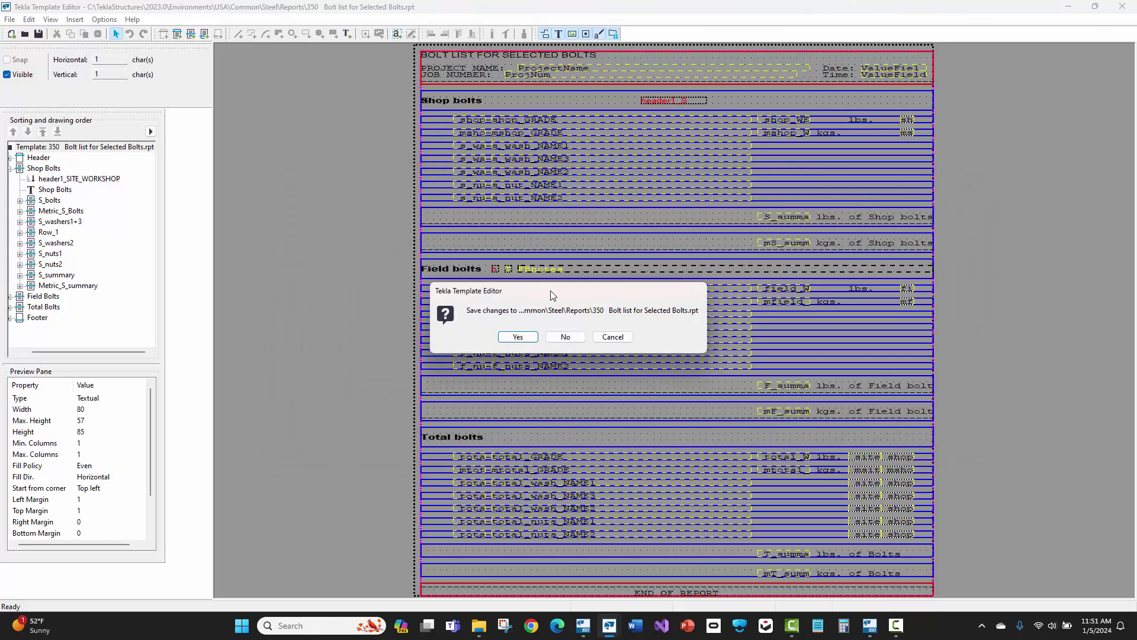
pyautogui.click(564, 334)
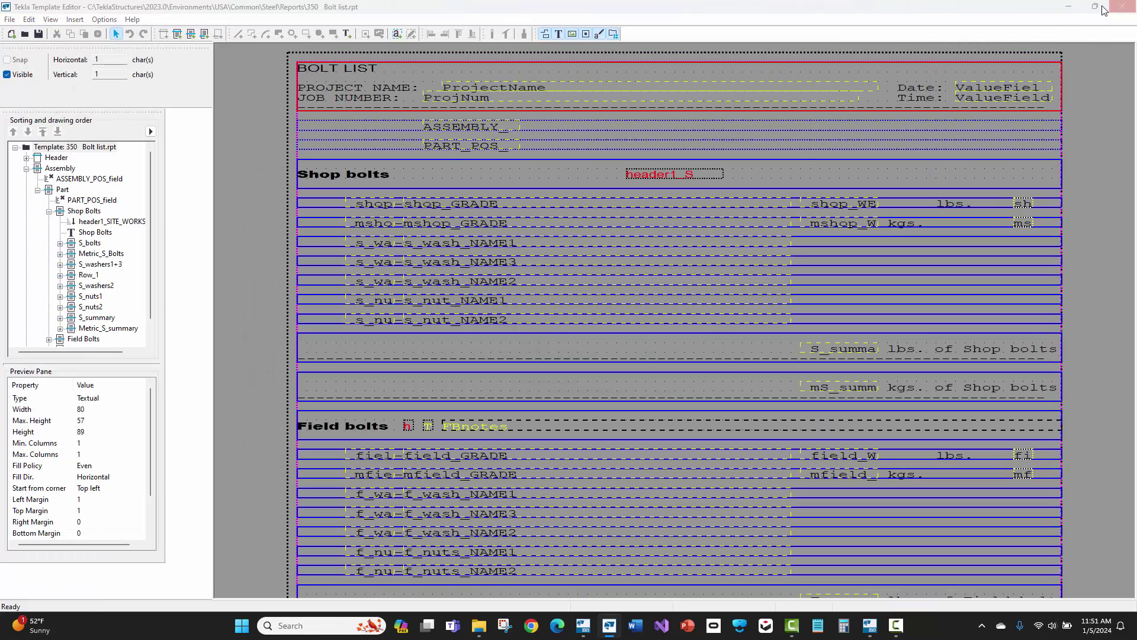
pyautogui.click(1121, 7)
pyautogui.click(563, 334)
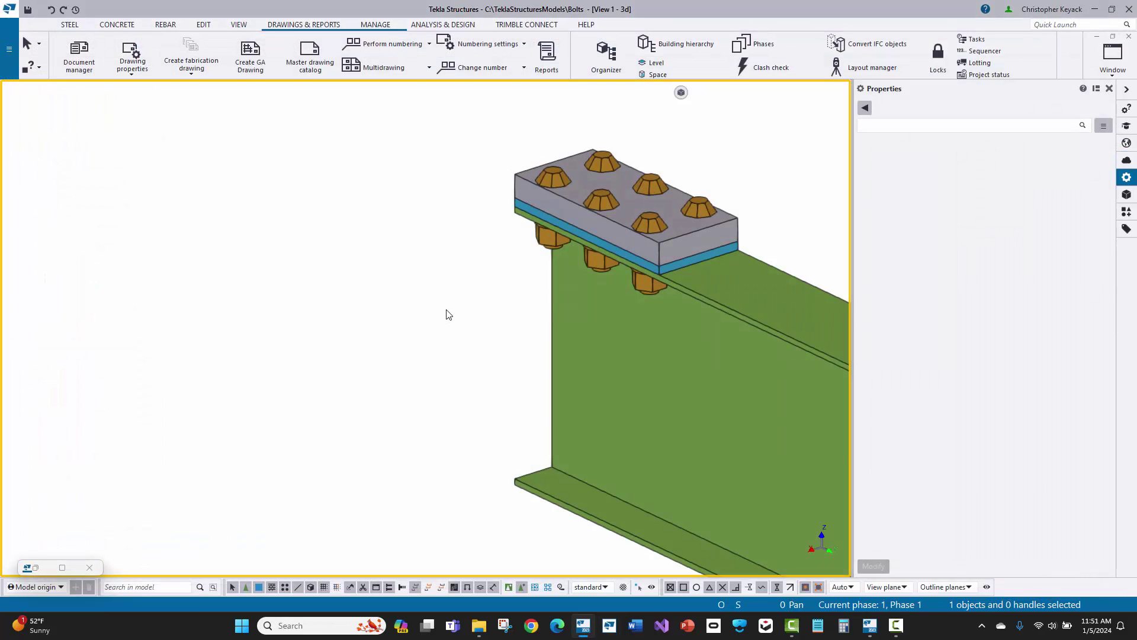
# Create the 350 Bolt list for Selected Bolts report from the beam and both plates only, and close the resulting list
pyautogui.moveTo(442, 309); pyautogui.dragTo(344, 295, button='middle')
pyautogui.click(468, 333)
pyautogui.scroll(2, 542, 244)
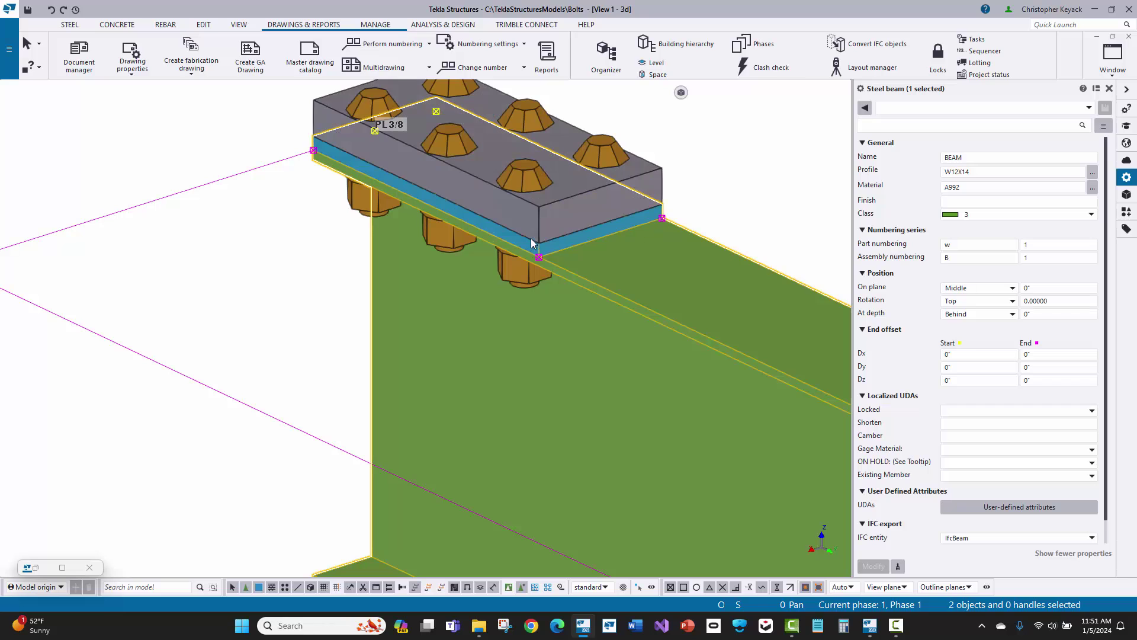
pyautogui.keyDown('ctrl'); pyautogui.click(530, 224); pyautogui.keyUp('ctrl')
pyautogui.click(528, 237)
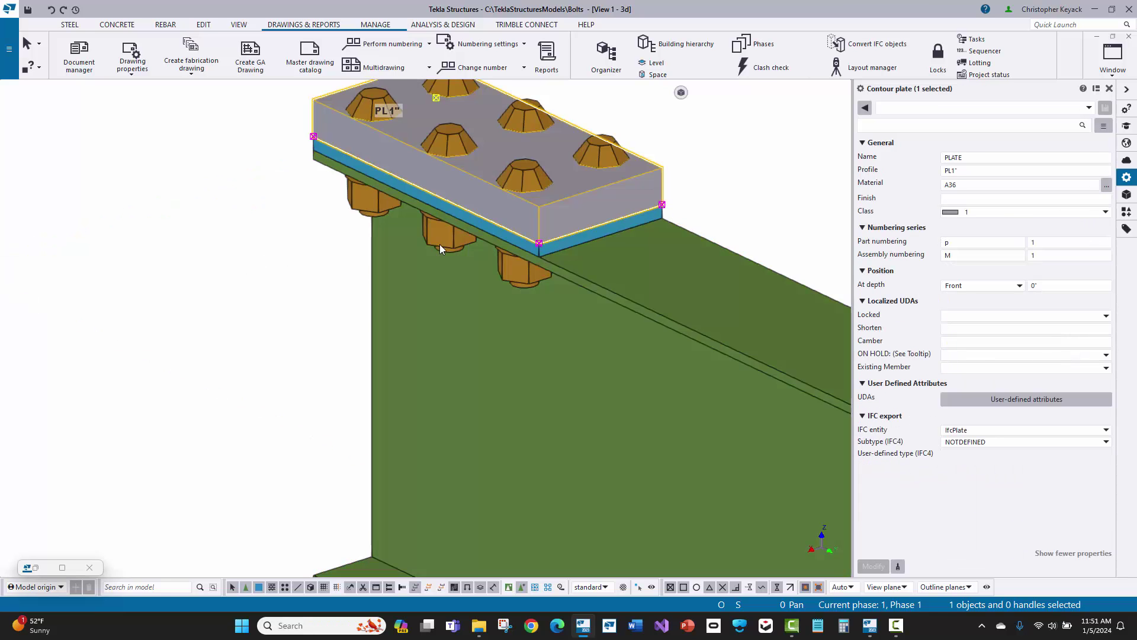
pyautogui.keyDown('ctrl'); pyautogui.click(541, 254); pyautogui.keyUp('ctrl')
pyautogui.keyDown('ctrl'); pyautogui.click(567, 297); pyautogui.keyUp('ctrl')
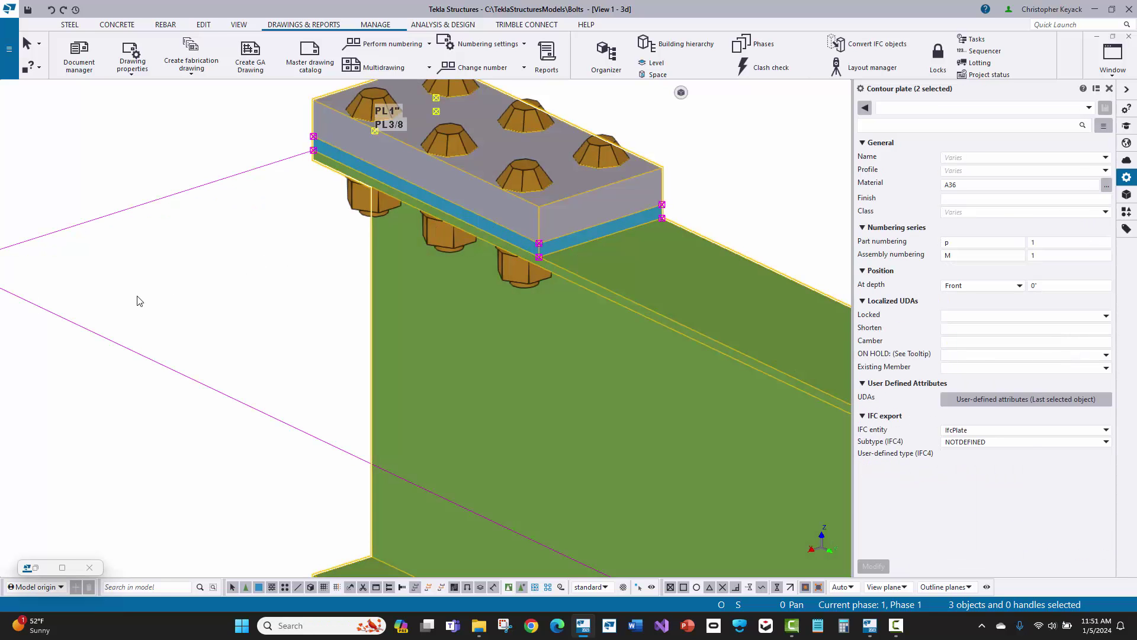
pyautogui.click(546, 57)
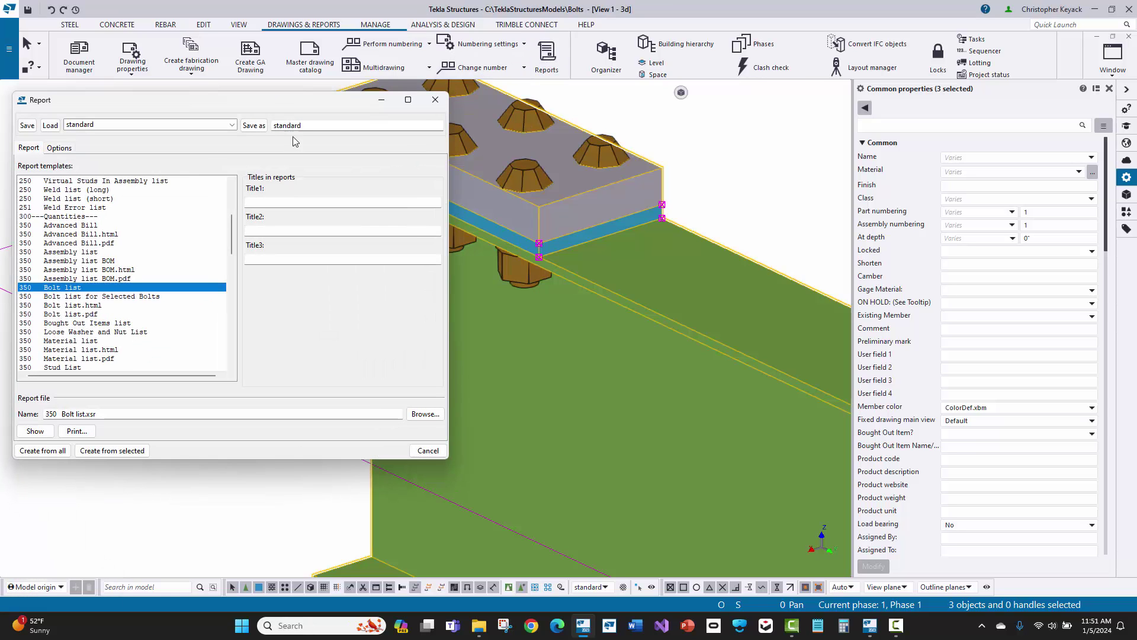
pyautogui.click(114, 296)
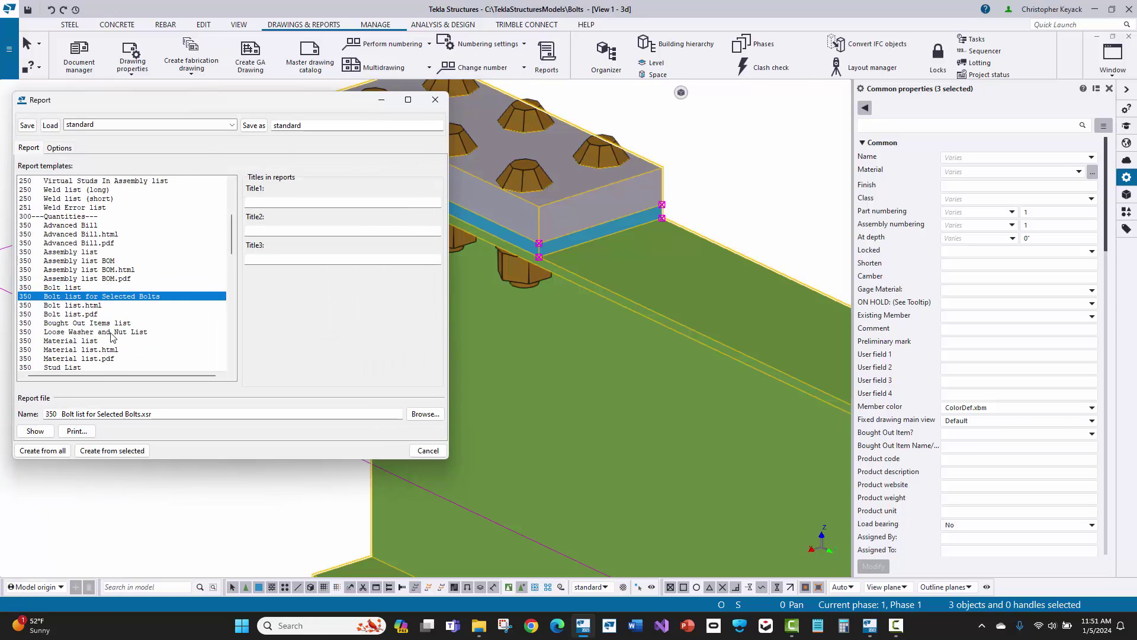
pyautogui.click(93, 451)
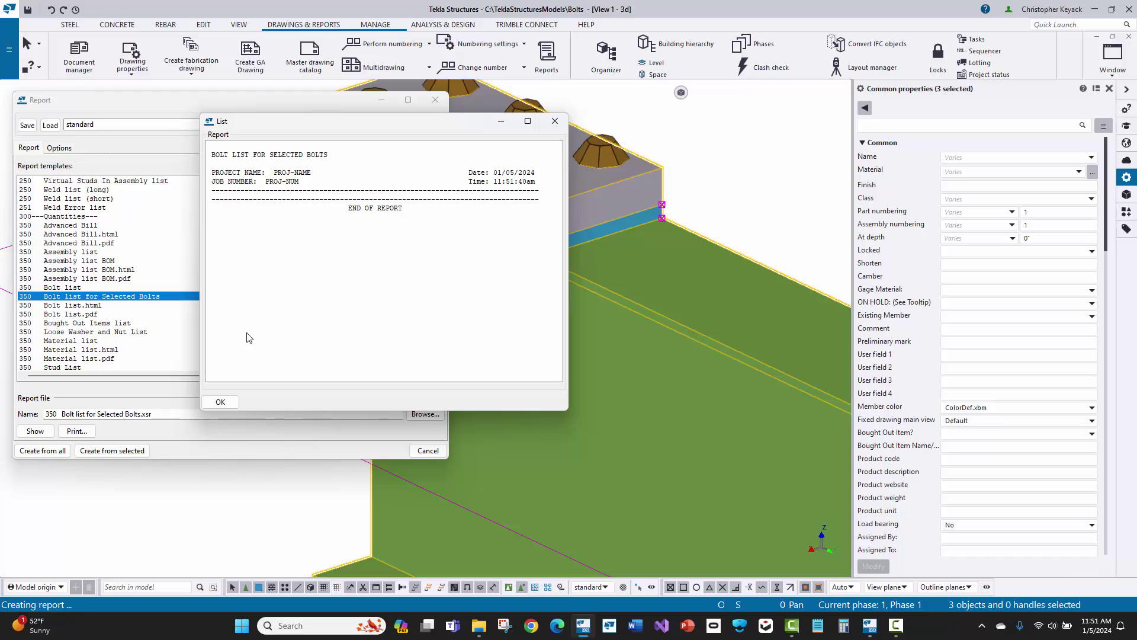
pyautogui.click(219, 402)
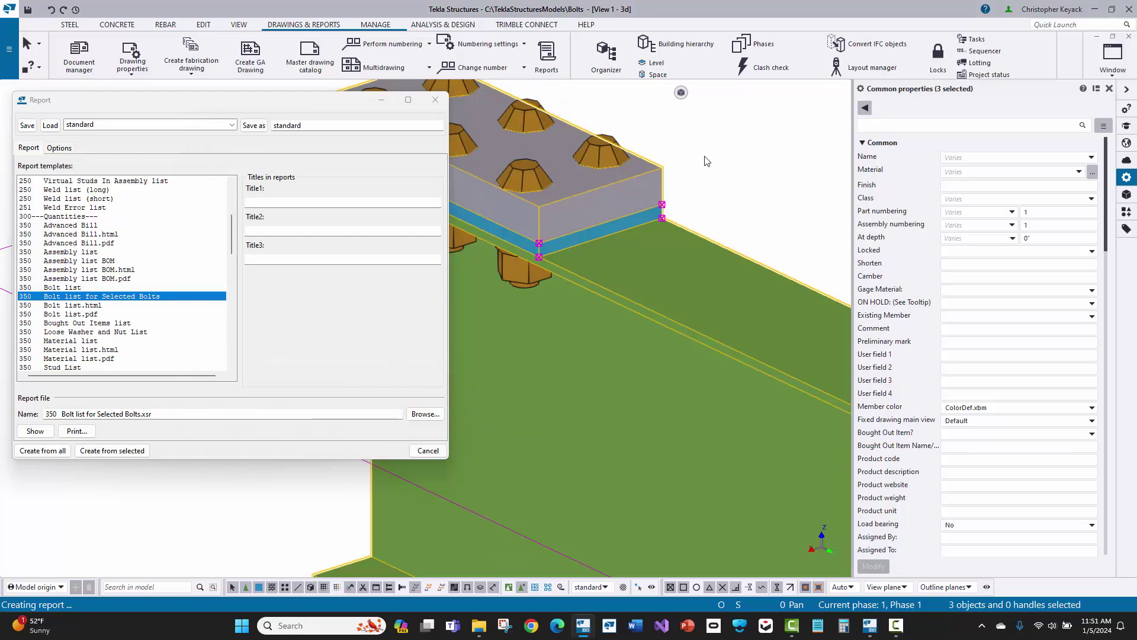
# Create the 350 Bolt list for Selected Bolts report from the bolt group, replacing the existing report file
pyautogui.click(584, 166)
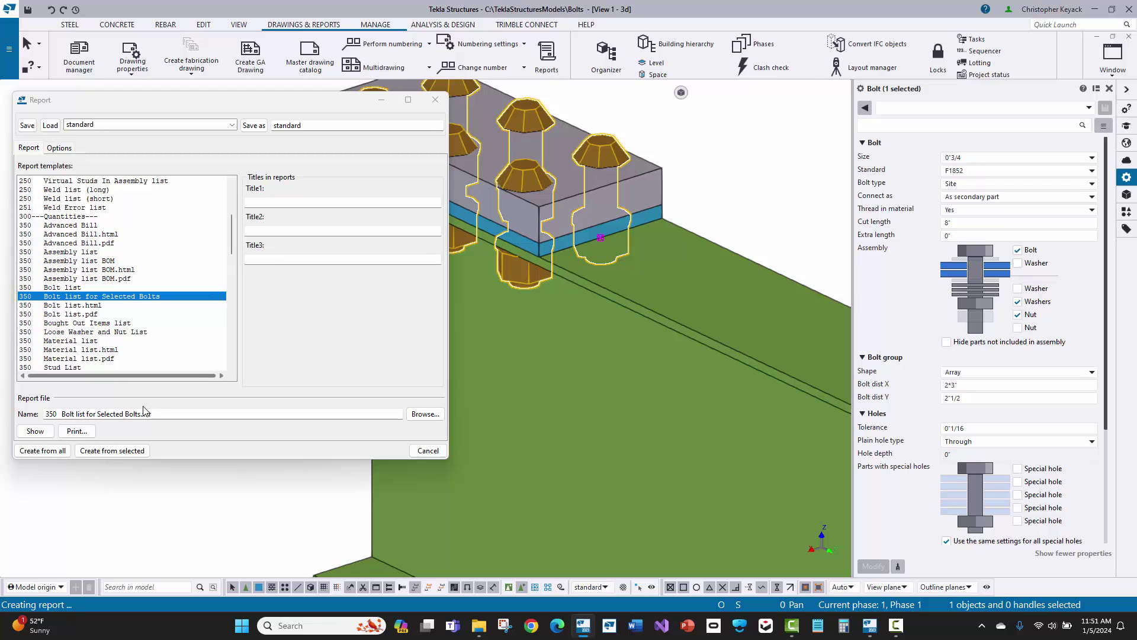
pyautogui.click(111, 450)
pyautogui.click(542, 323)
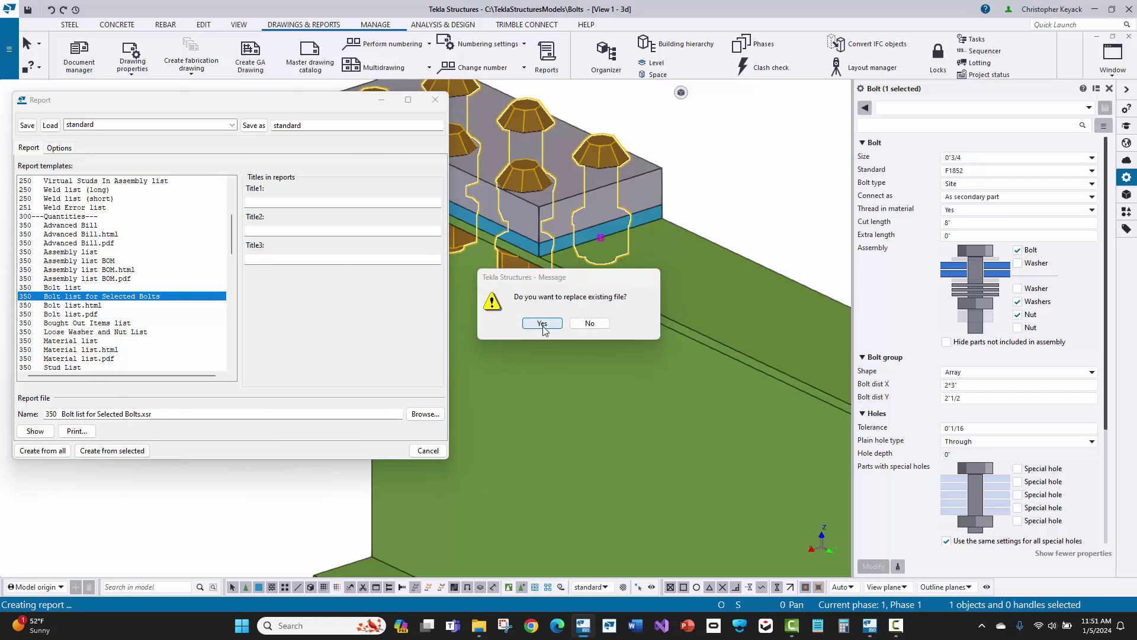
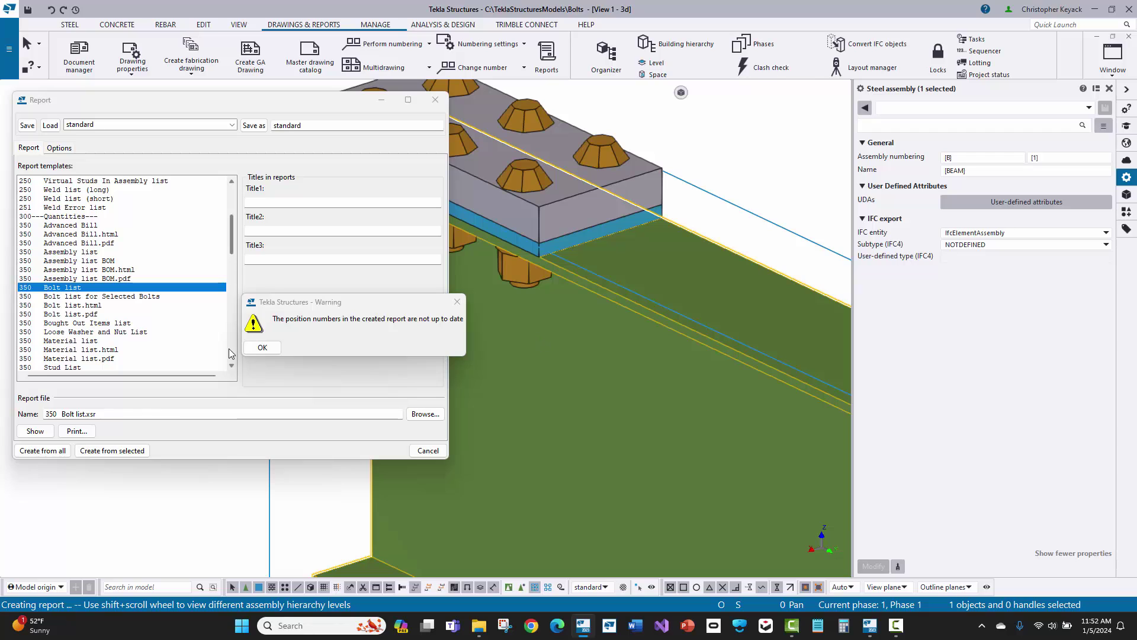
# Switch from assembly to part selection and create the 350 Bolt list report from the beam alone, replacing the existing file
pyautogui.press('Return')
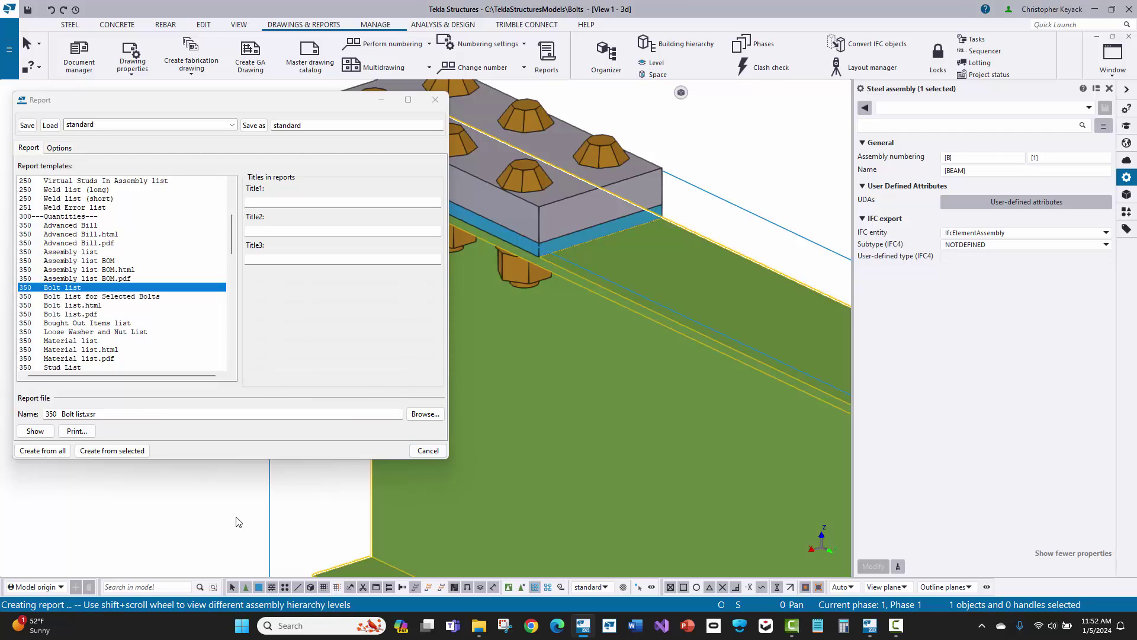
pyautogui.click(522, 586)
pyautogui.click(746, 145)
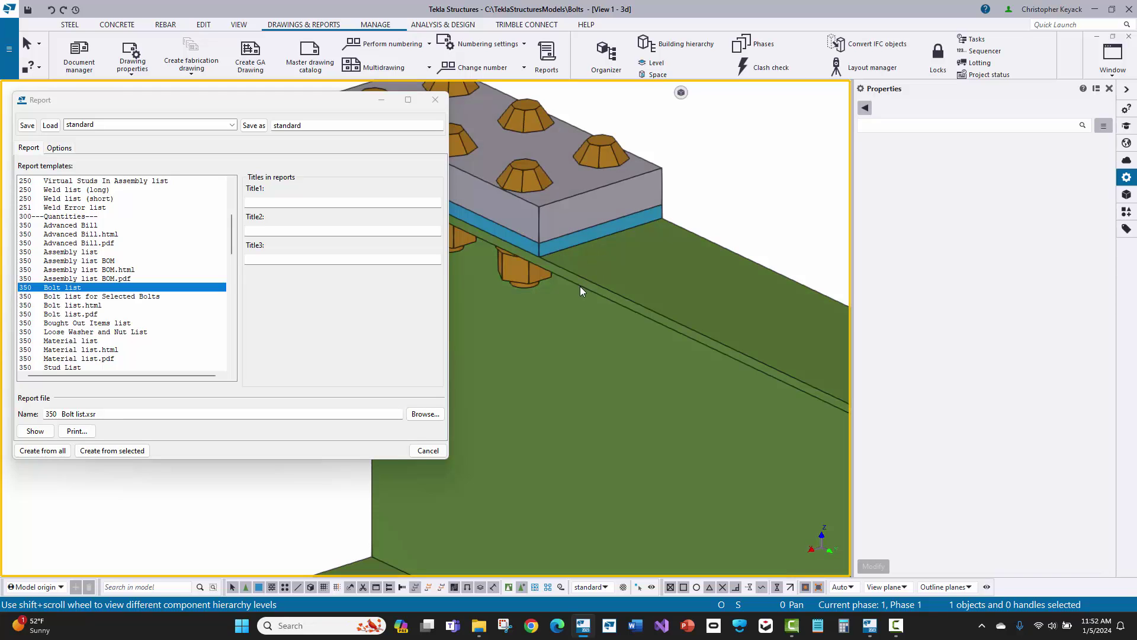
pyautogui.click(567, 280)
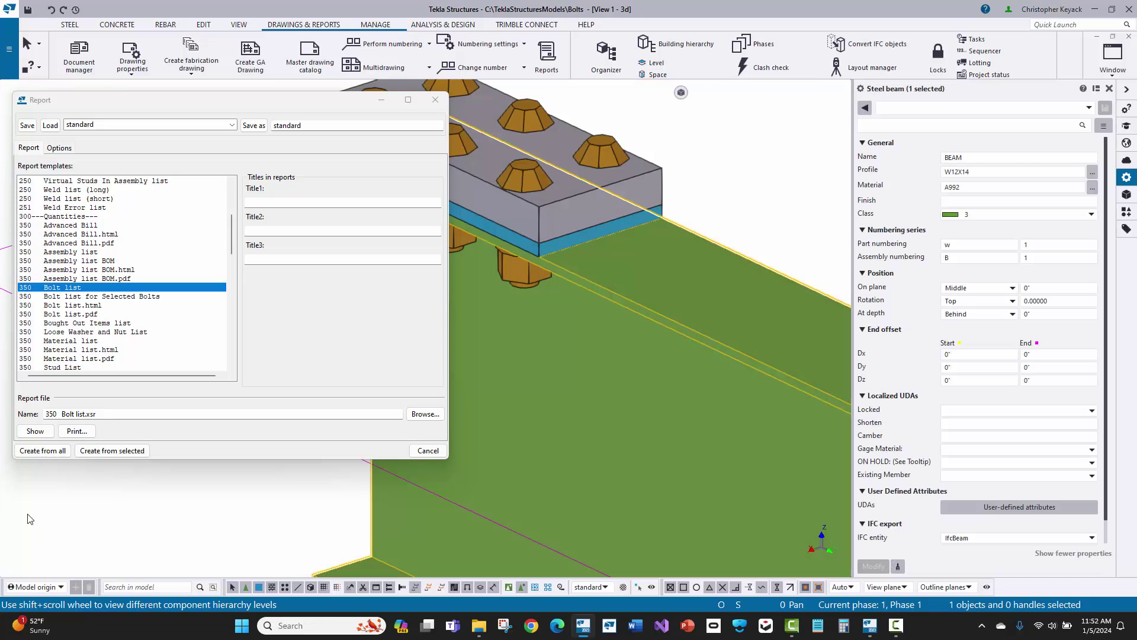
pyautogui.click(96, 452)
pyautogui.click(545, 325)
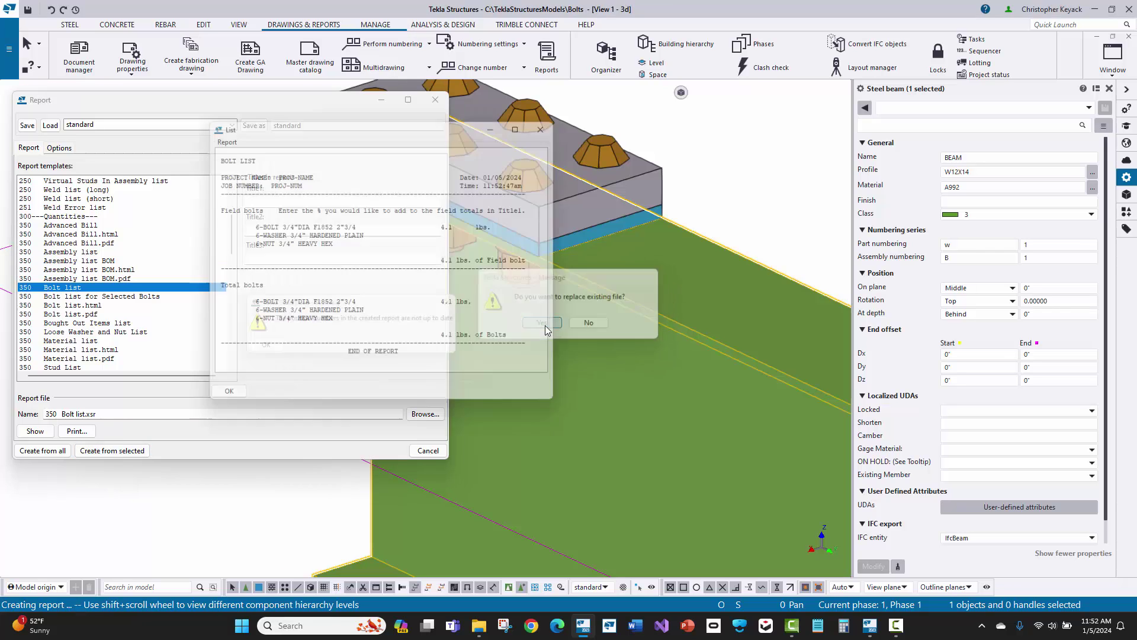
pyautogui.click(220, 402)
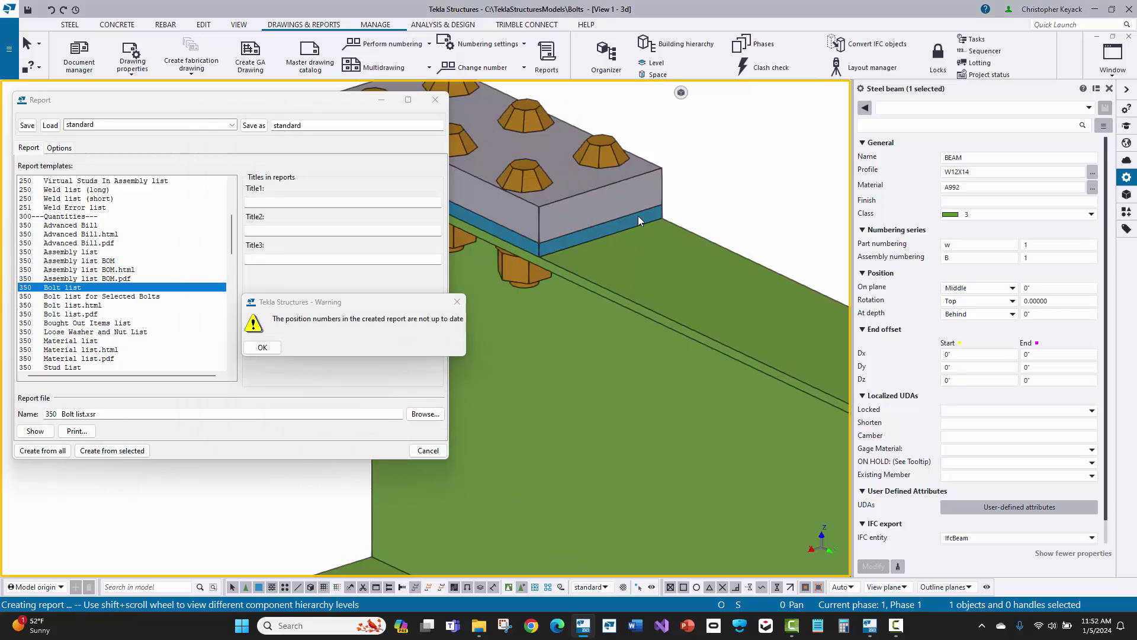
pyautogui.click(263, 347)
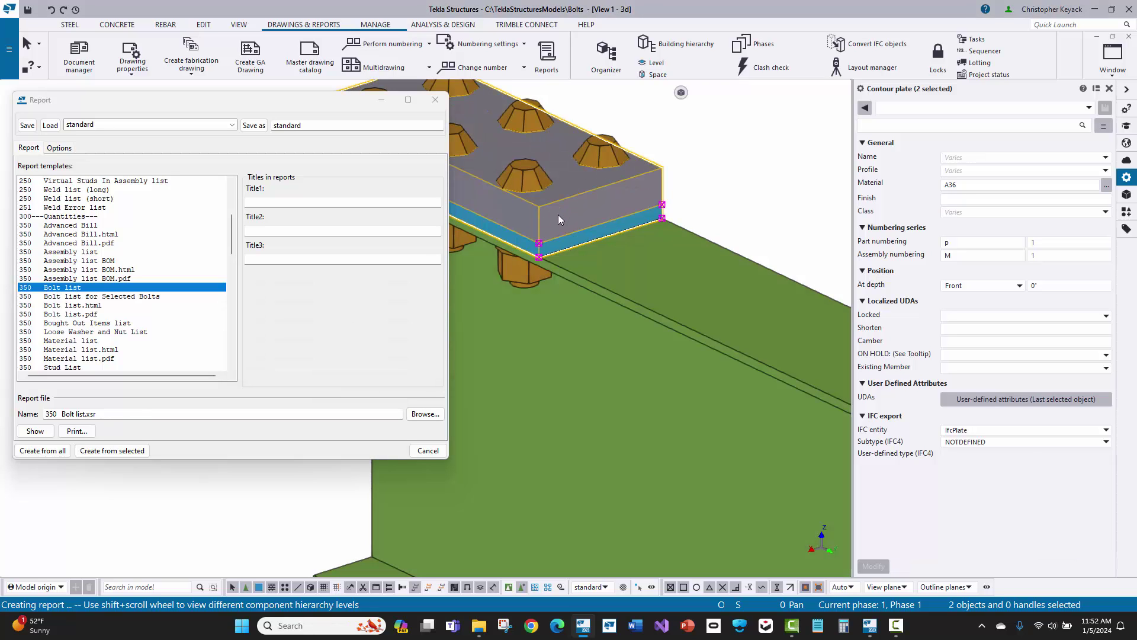
# Create the 350 Bolt list report from the two plates alone, replacing the existing file, and clear the selection
pyautogui.click(112, 451)
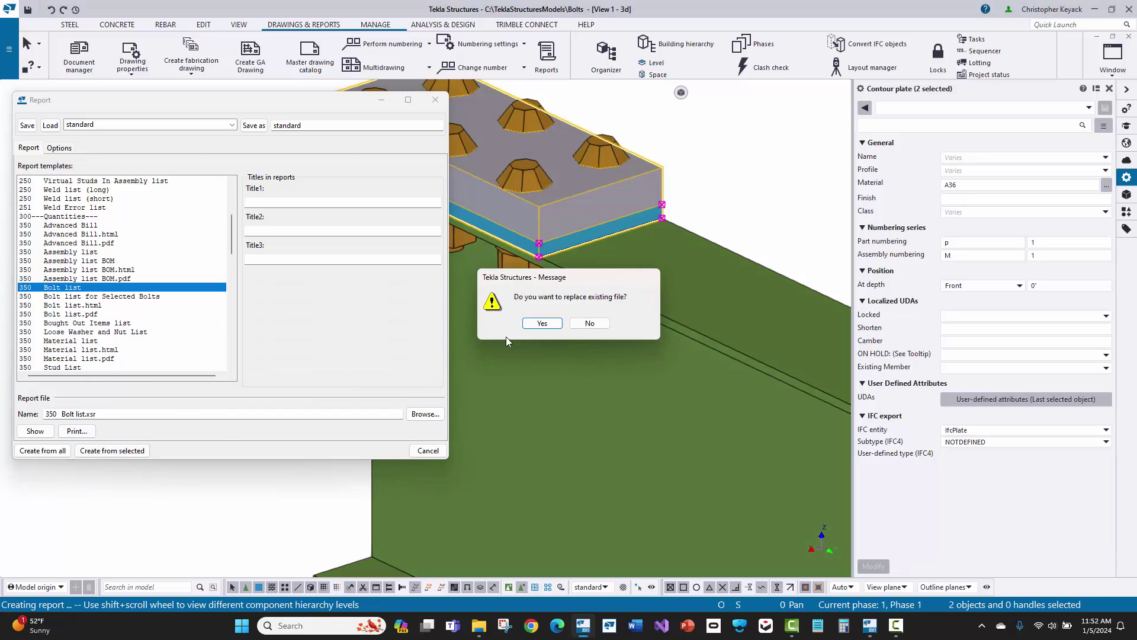
pyautogui.click(540, 323)
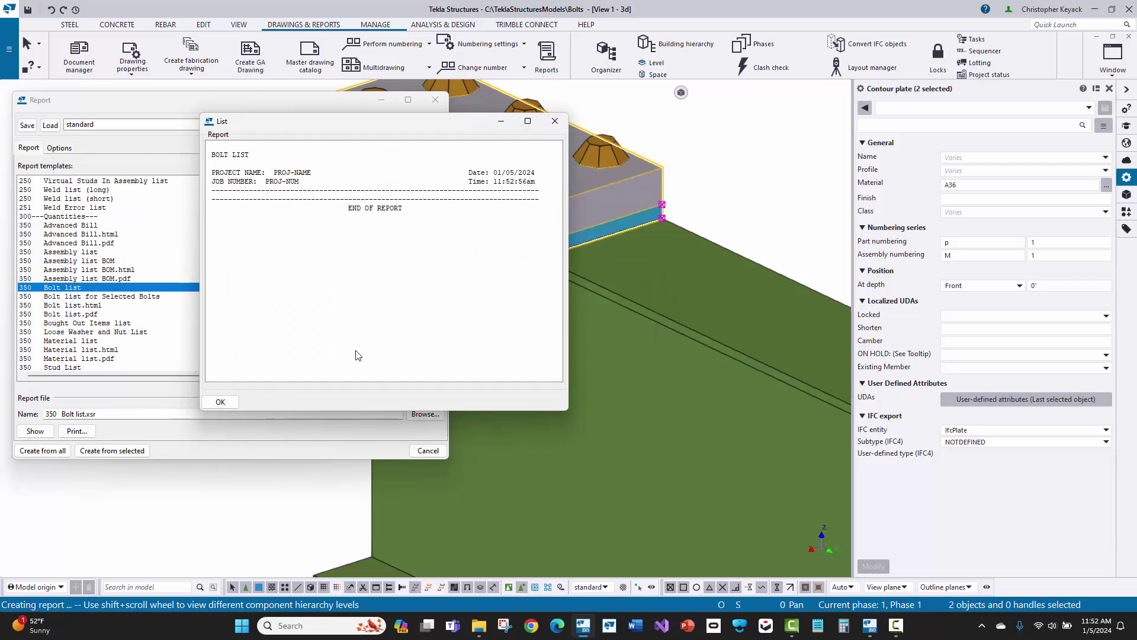
pyautogui.click(222, 403)
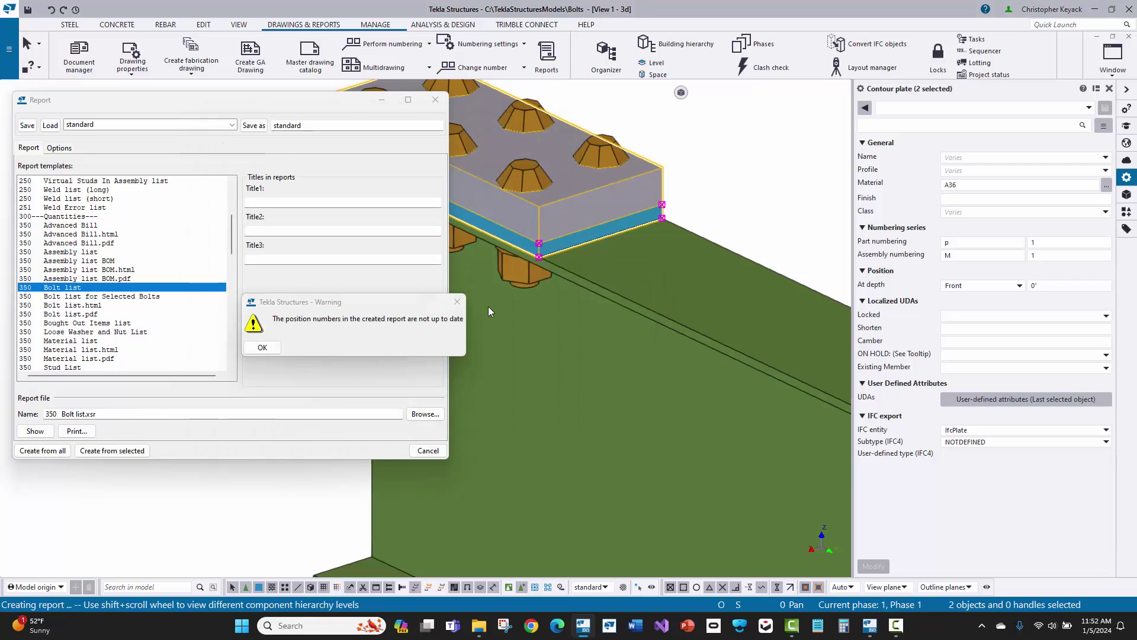
pyautogui.click(274, 352)
pyautogui.press('Escape')
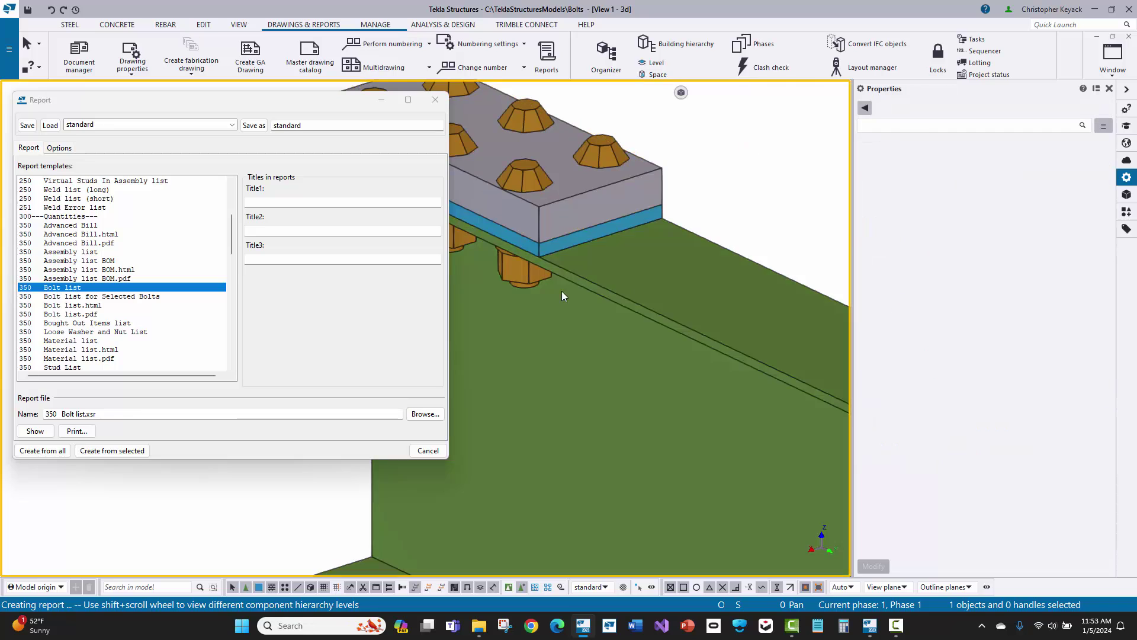
# Inquire the bolt group to examine its connected parts and their highlighting in the model, and close the inquiry
pyautogui.click(517, 280)
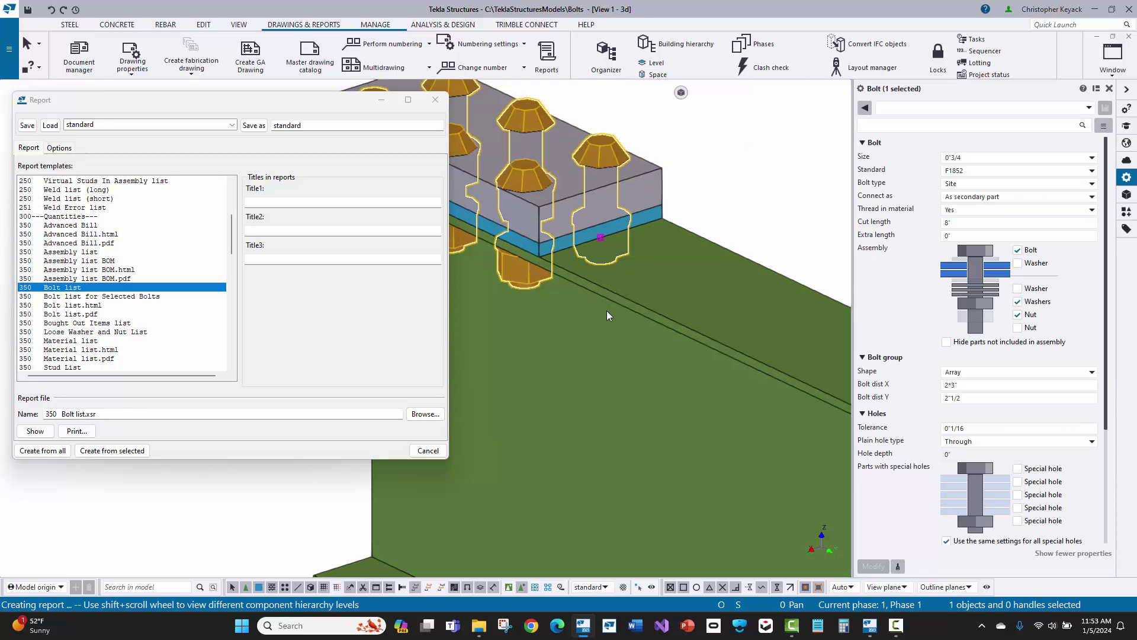
pyautogui.rightClick(606, 310)
pyautogui.click(641, 350)
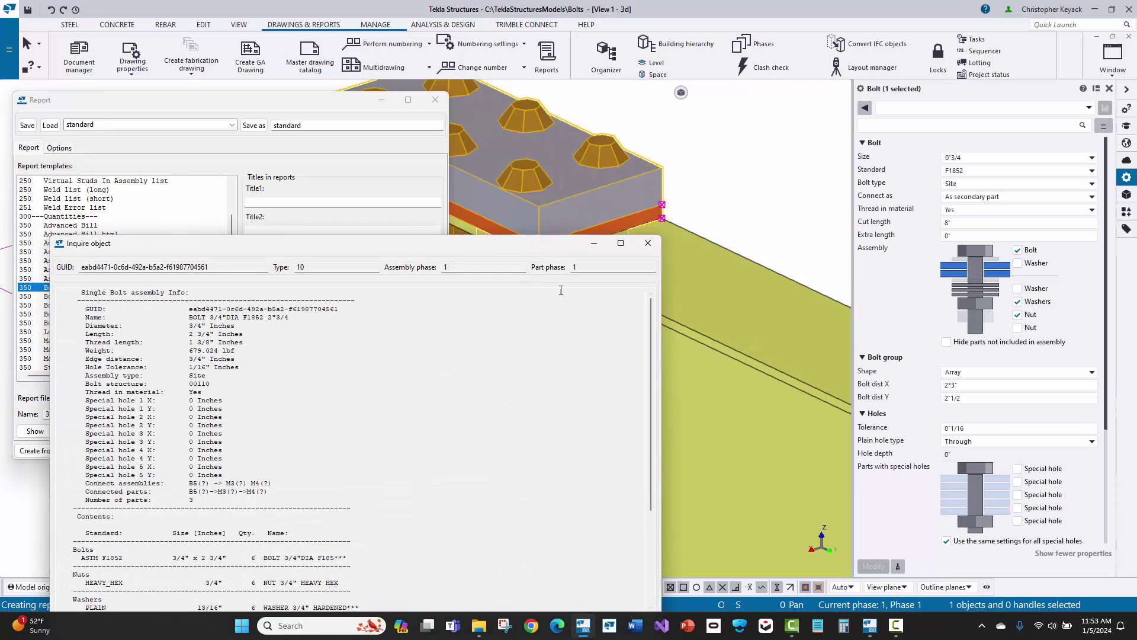
pyautogui.moveTo(529, 246); pyautogui.dragTo(468, 468)
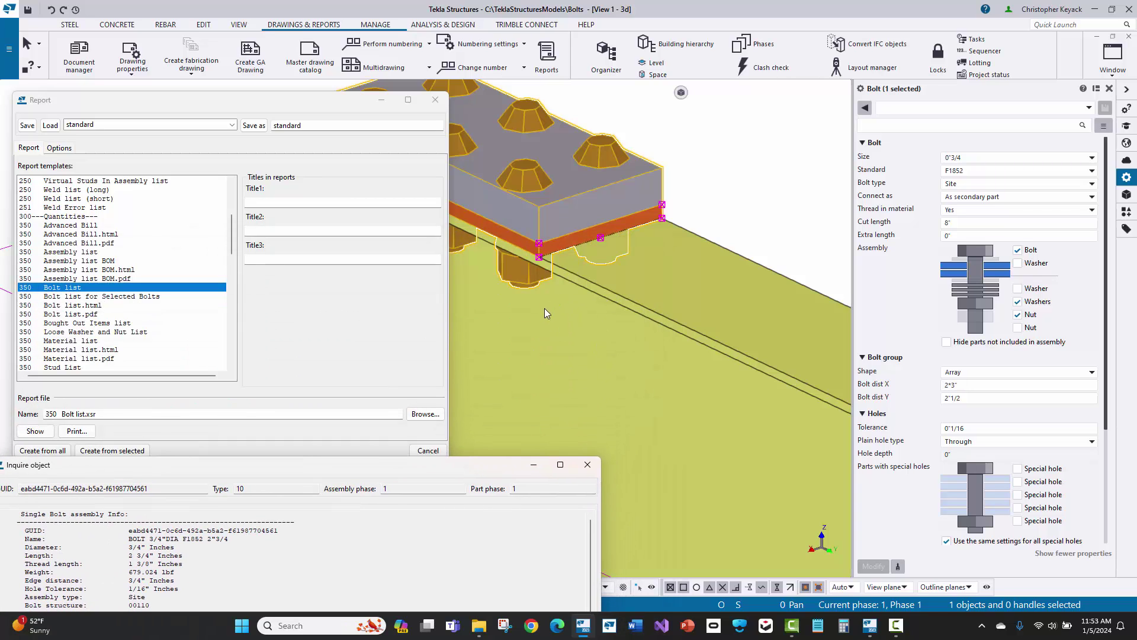
pyautogui.click(592, 469)
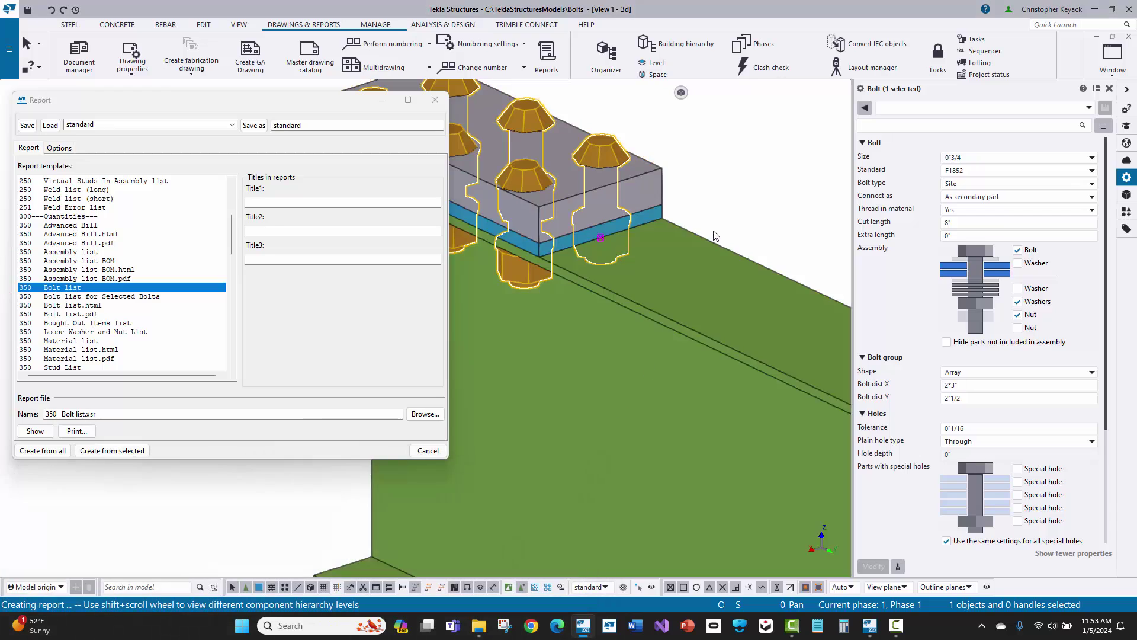
# Start Bolt Parts on the bolt group to examine which part it is bolted to, and interrupt the command without repicking parts
pyautogui.click(766, 195)
pyautogui.scroll(-3, 765, 195)
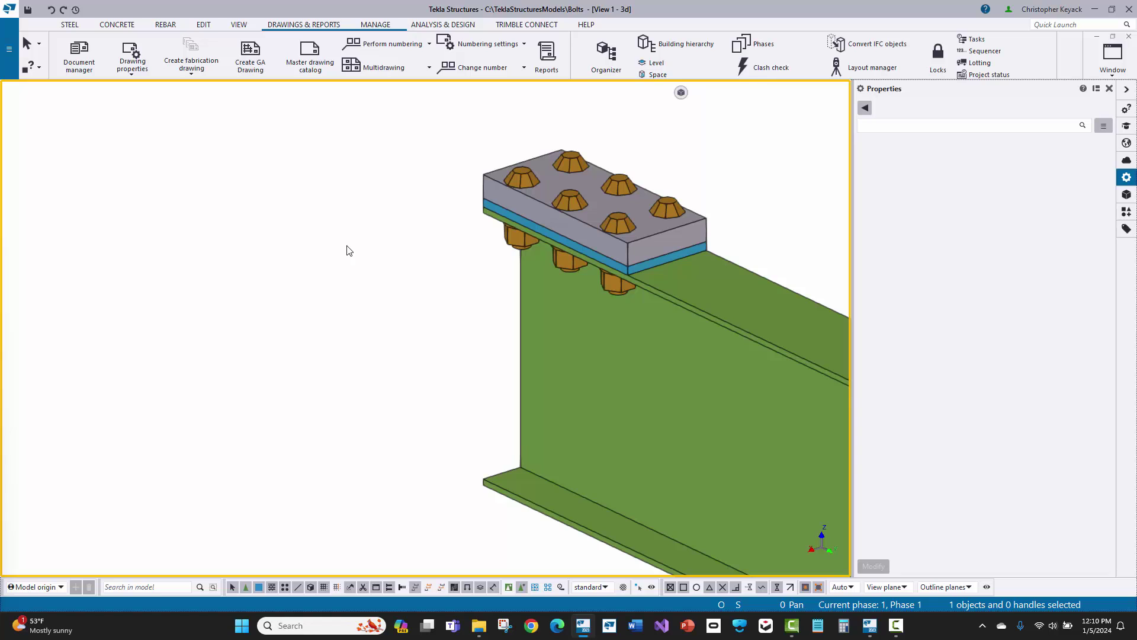
pyautogui.click(515, 177)
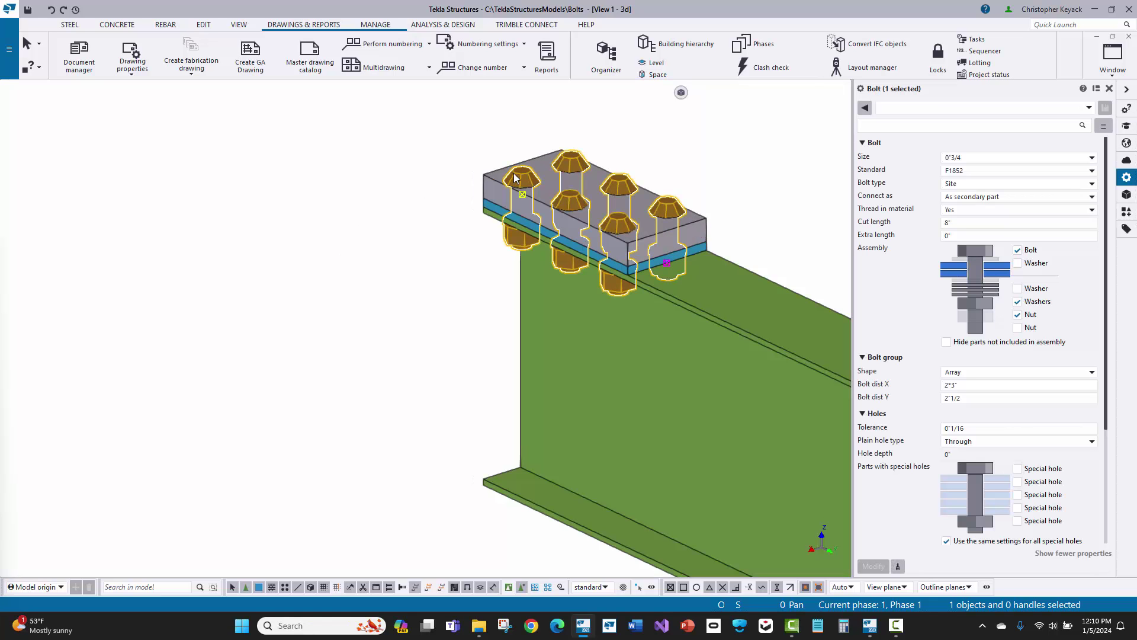
pyautogui.rightClick(514, 178)
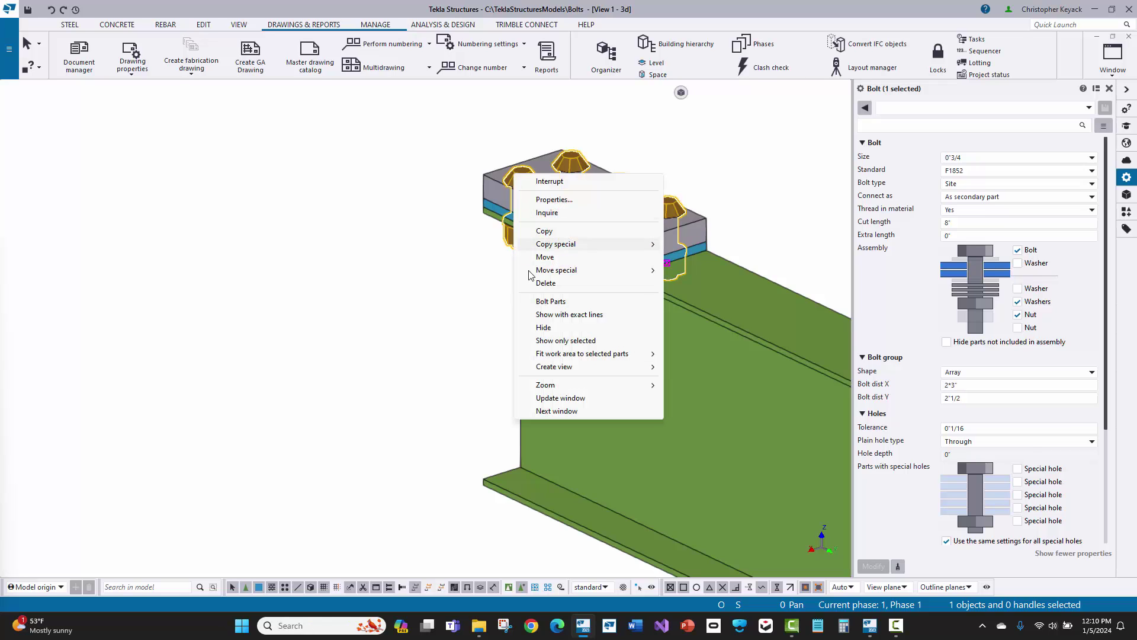
pyautogui.click(538, 300)
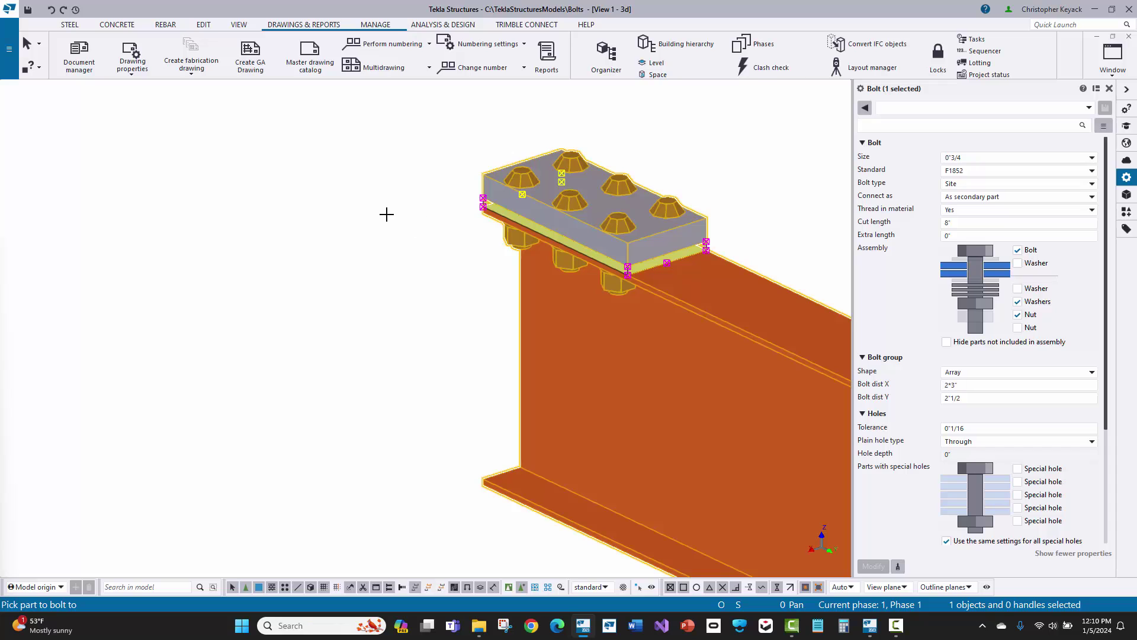
pyautogui.rightClick(375, 200)
pyautogui.click(396, 209)
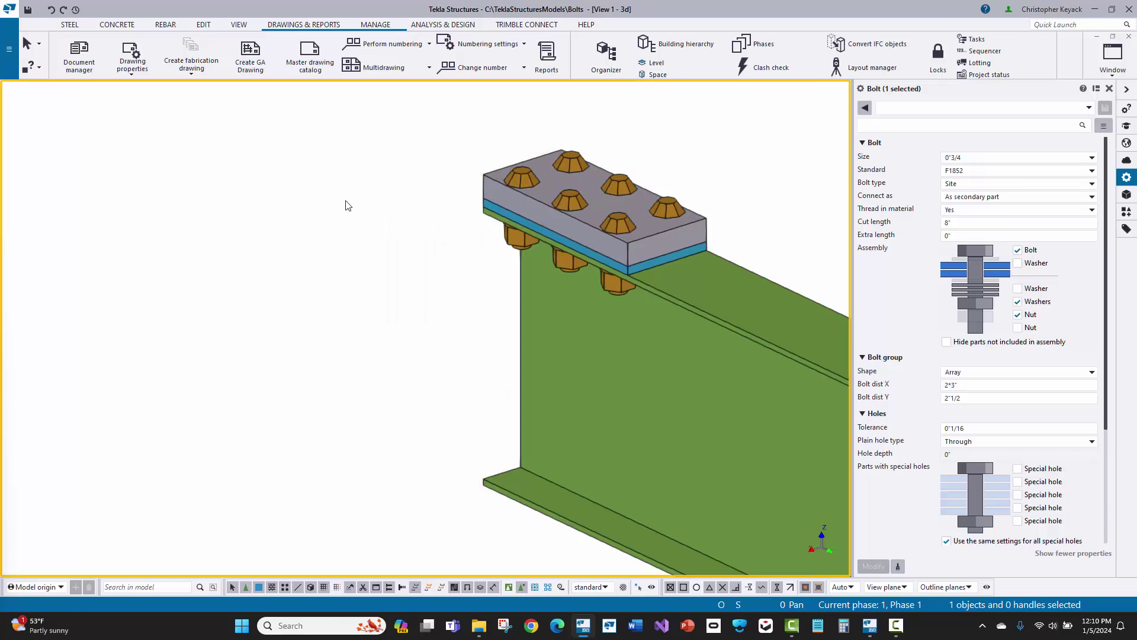
# Select the beam and column assembly drawings B1 through C3 in Document manager, select their objects in the model, and close the manager
pyautogui.scroll(-10, 318, 243)
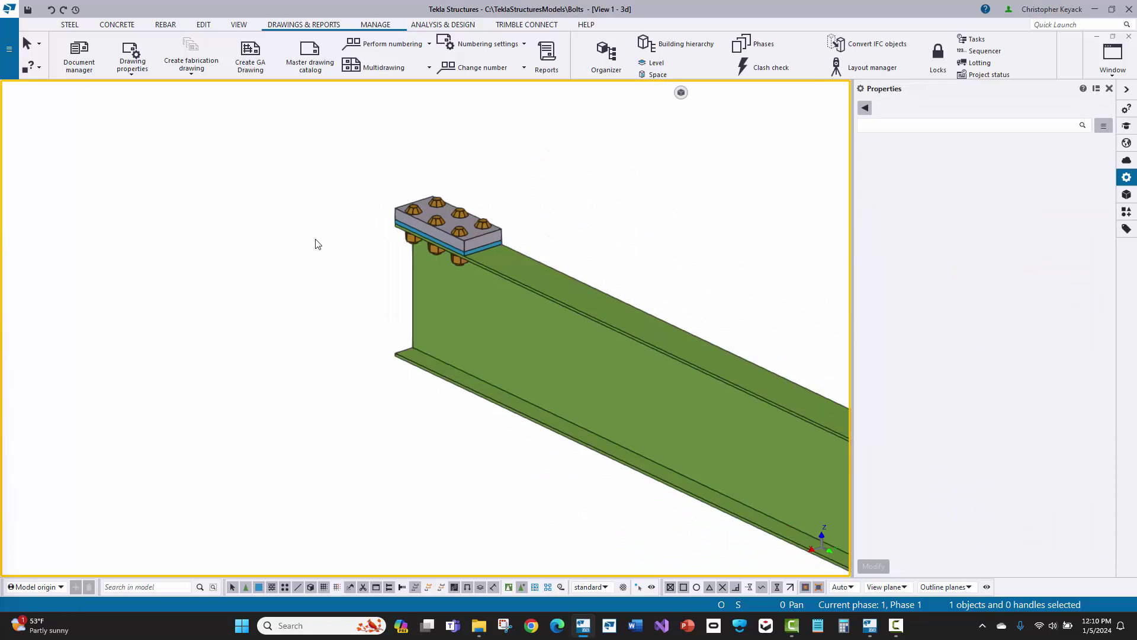
pyautogui.moveTo(262, 358); pyautogui.dragTo(347, 259, button='middle')
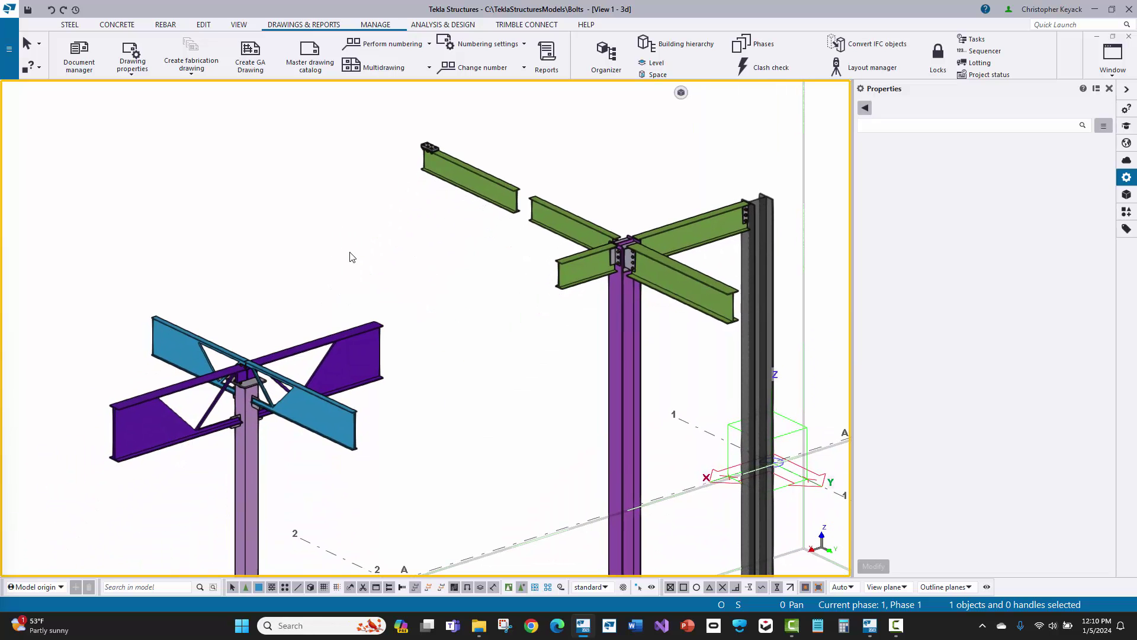
pyautogui.click(79, 54)
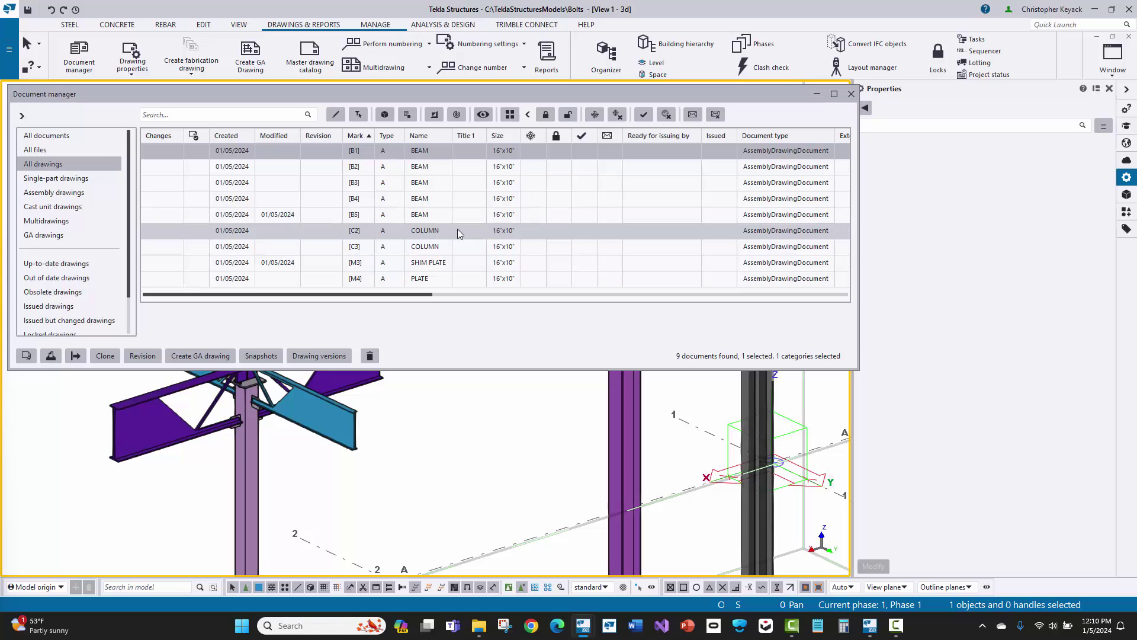
pyautogui.keyDown('shift'); pyautogui.click(450, 245); pyautogui.keyUp('shift')
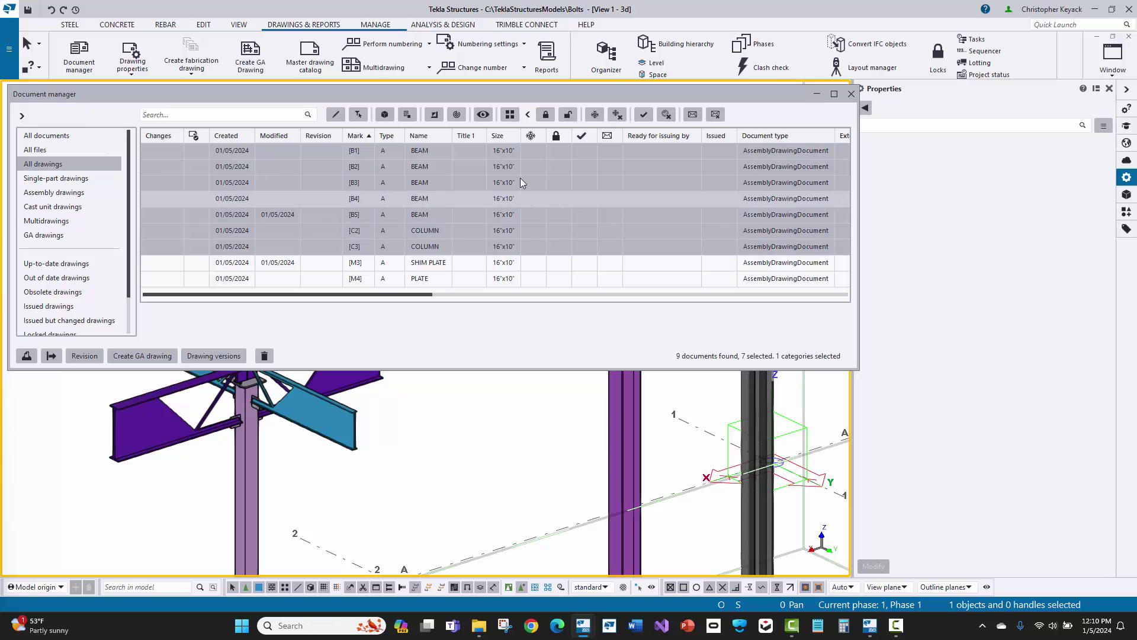
pyautogui.click(385, 114)
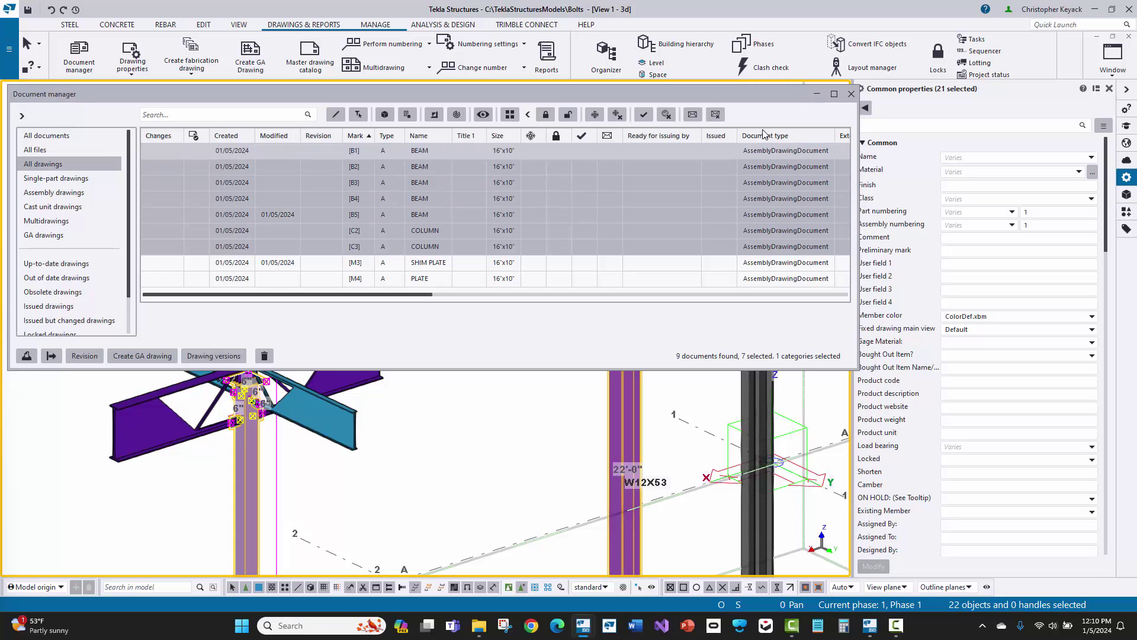
pyautogui.click(850, 93)
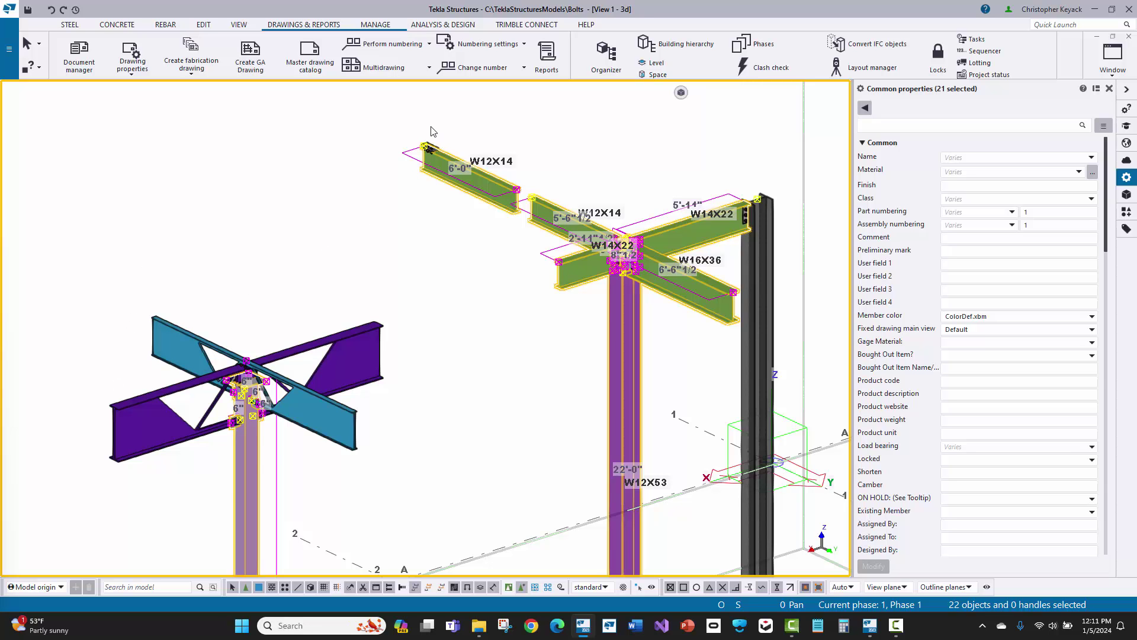
# Create the 350 Bolt list report from the selected beams and columns, replace the existing file, and close the list after reviewing it
pyautogui.scroll(6, 432, 130)
pyautogui.scroll(1, 281, 193)
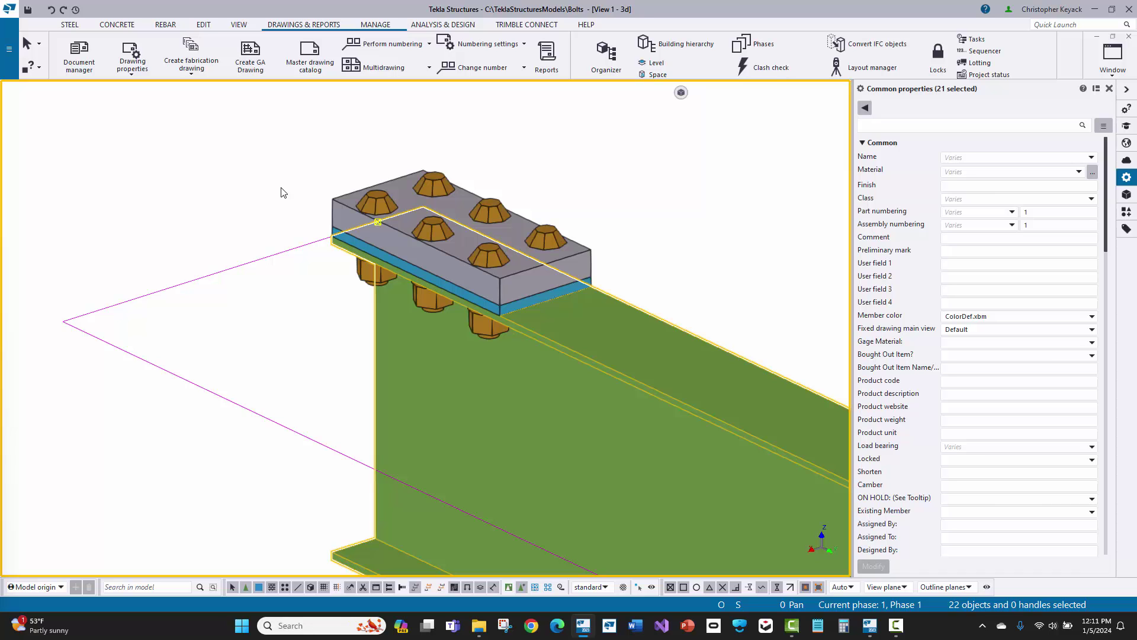
pyautogui.click(546, 56)
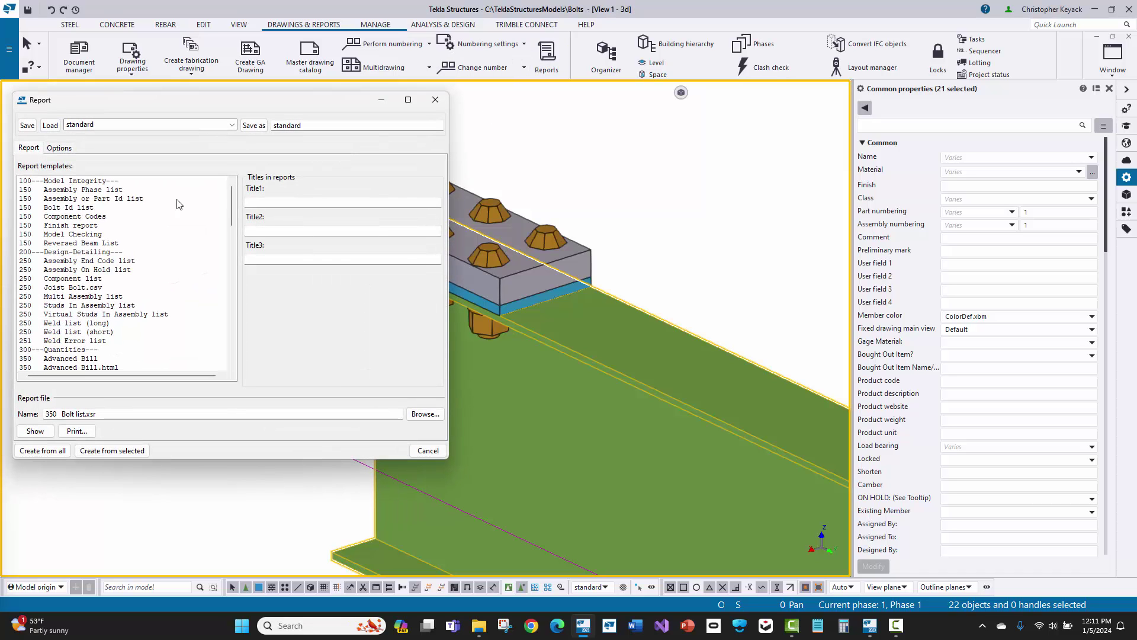
pyautogui.scroll(-3, 92, 267)
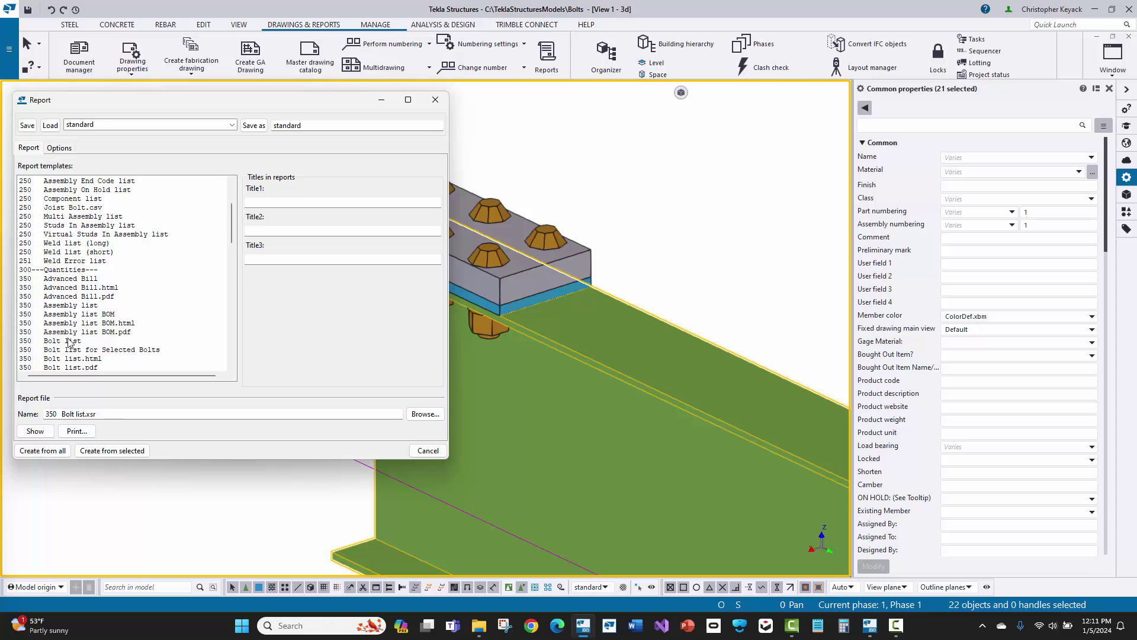
pyautogui.click(72, 341)
pyautogui.click(112, 450)
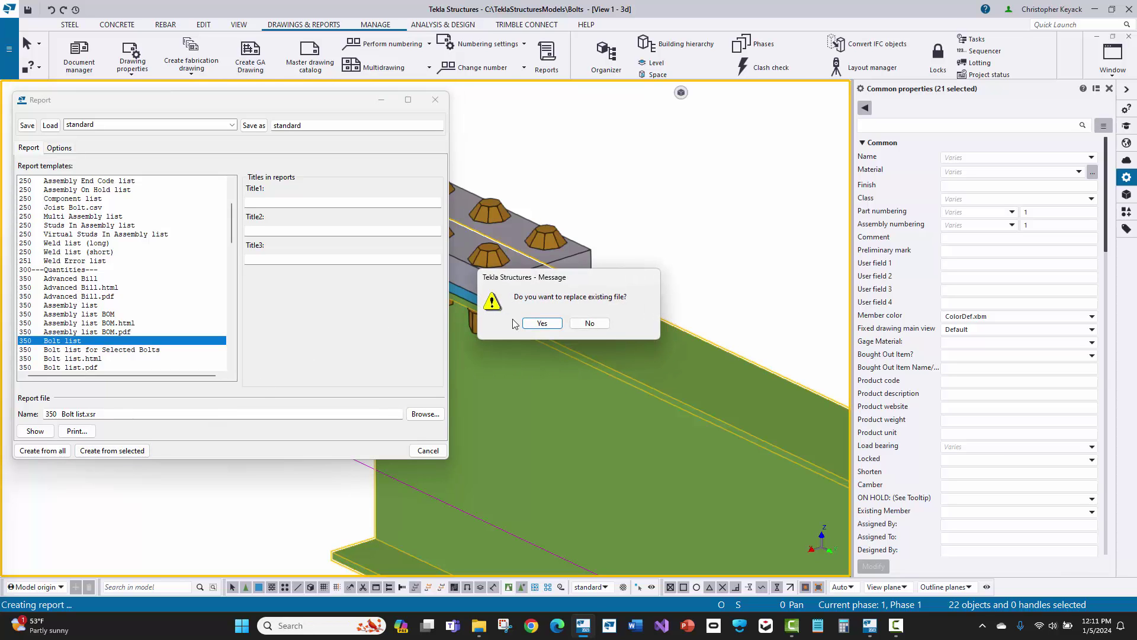
pyautogui.click(540, 322)
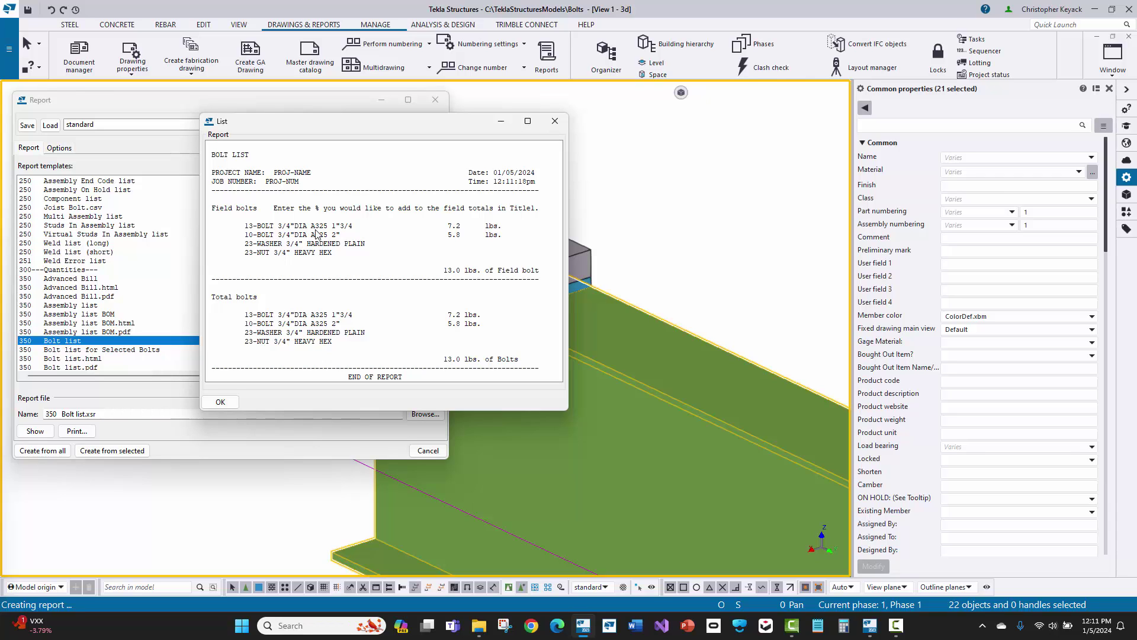
pyautogui.click(555, 121)
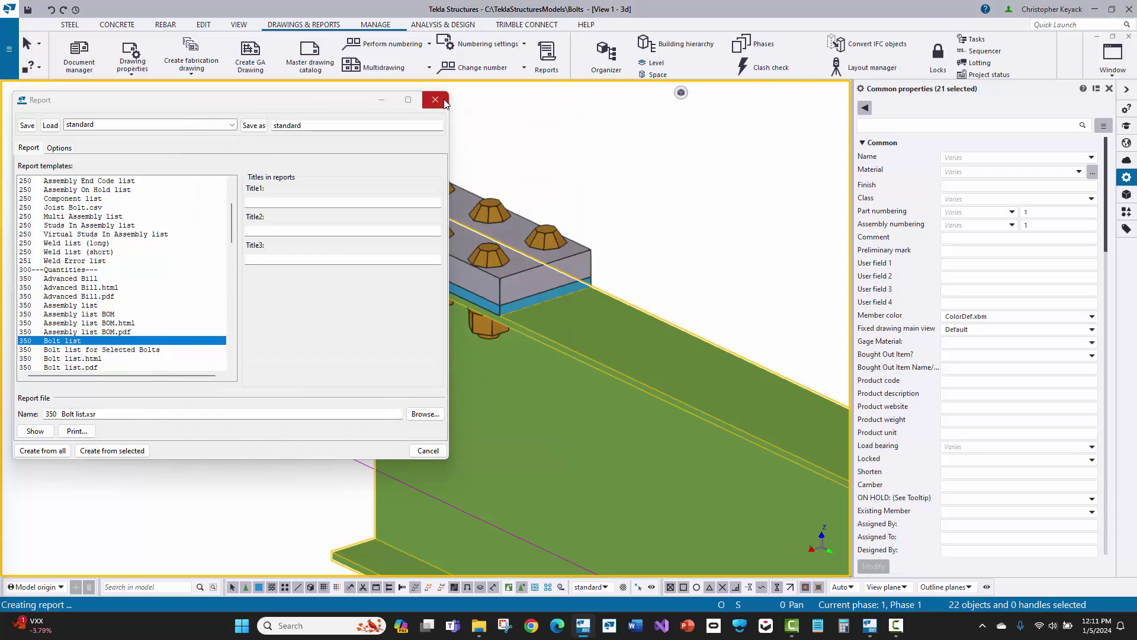
# Create the 350 Bolt list report from the shim plate alone, replacing the existing file, and close the report windows
pyautogui.click(500, 310)
pyautogui.scroll(-3, 500, 310)
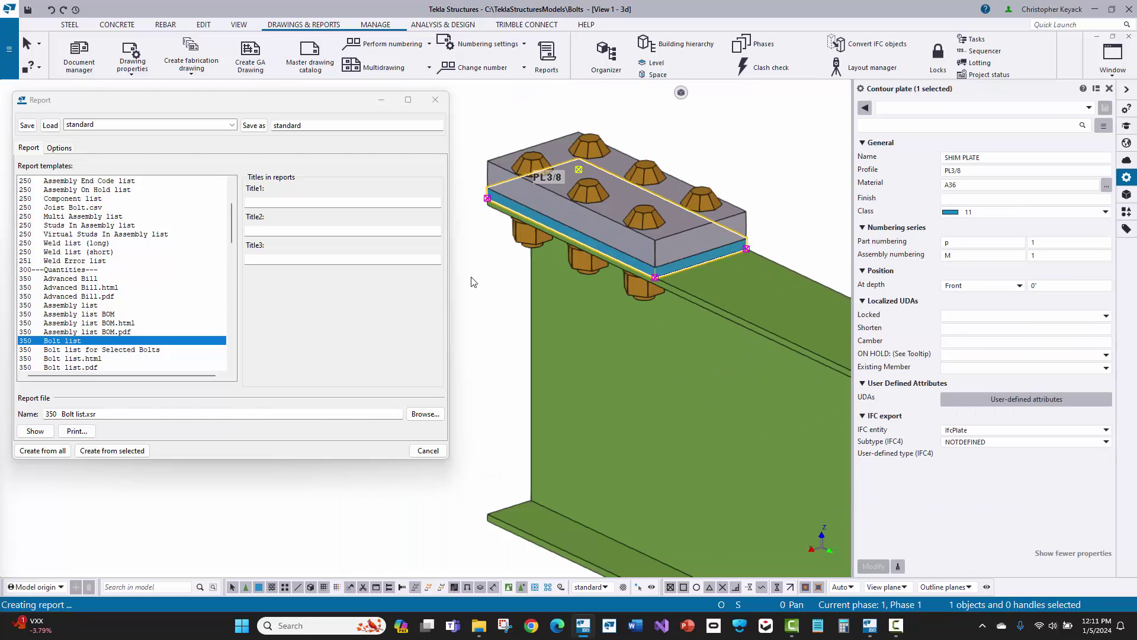
pyautogui.click(113, 450)
pyautogui.click(533, 324)
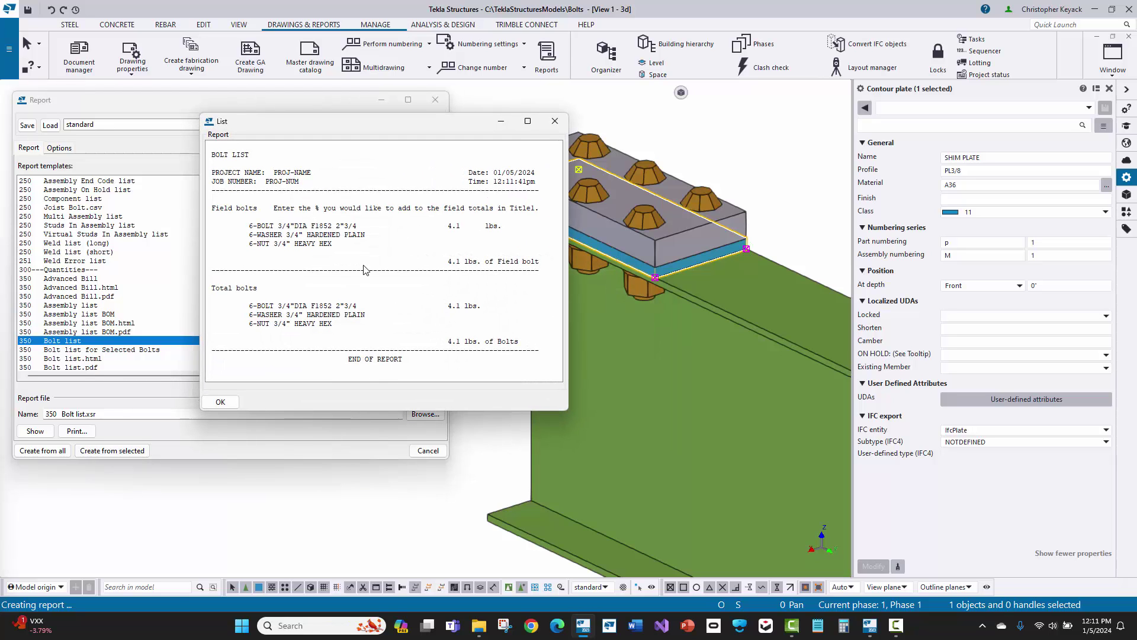
pyautogui.click(553, 122)
pyautogui.click(490, 121)
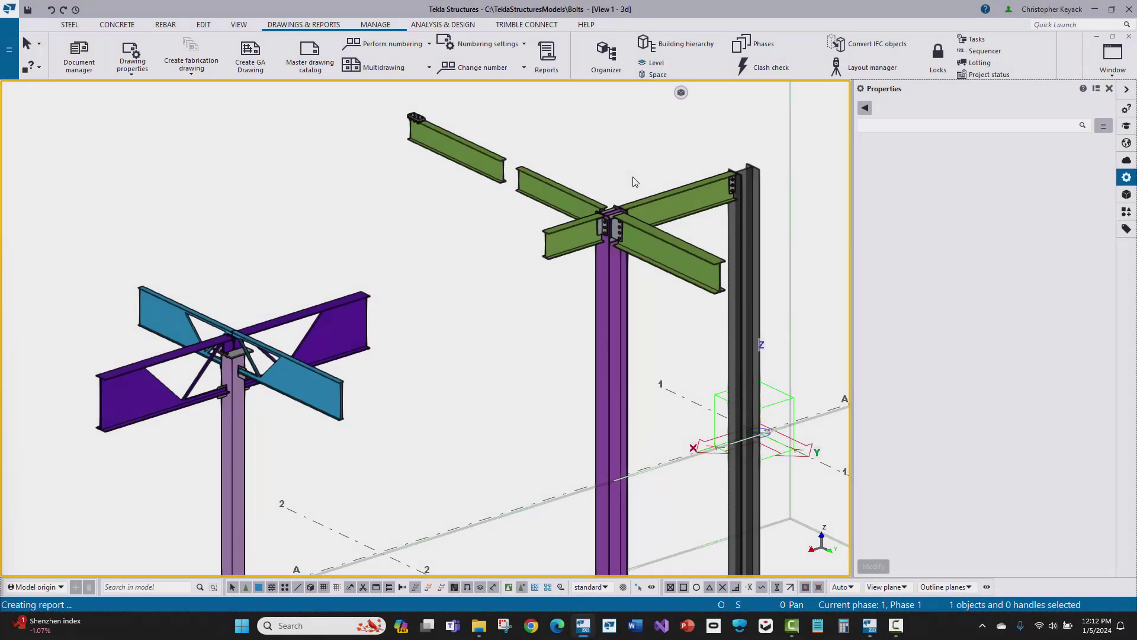
# Select the gray column to examine its Existing Member setting and available option, and clear the selection
pyautogui.scroll(5, 770, 181)
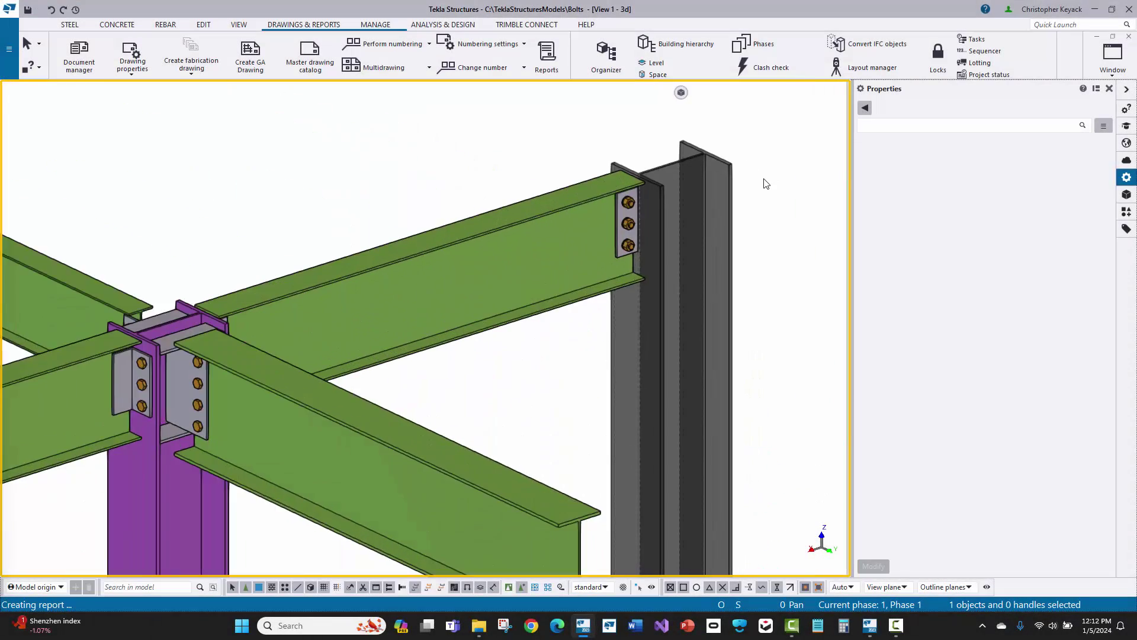
pyautogui.scroll(3, 764, 183)
pyautogui.click(712, 175)
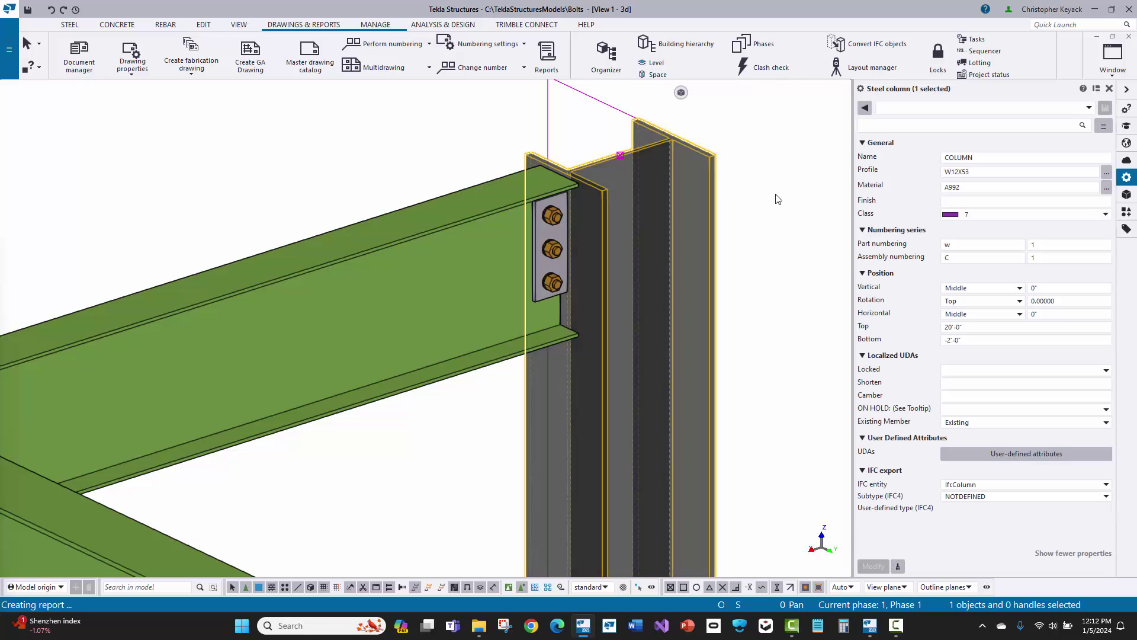
pyautogui.click(969, 423)
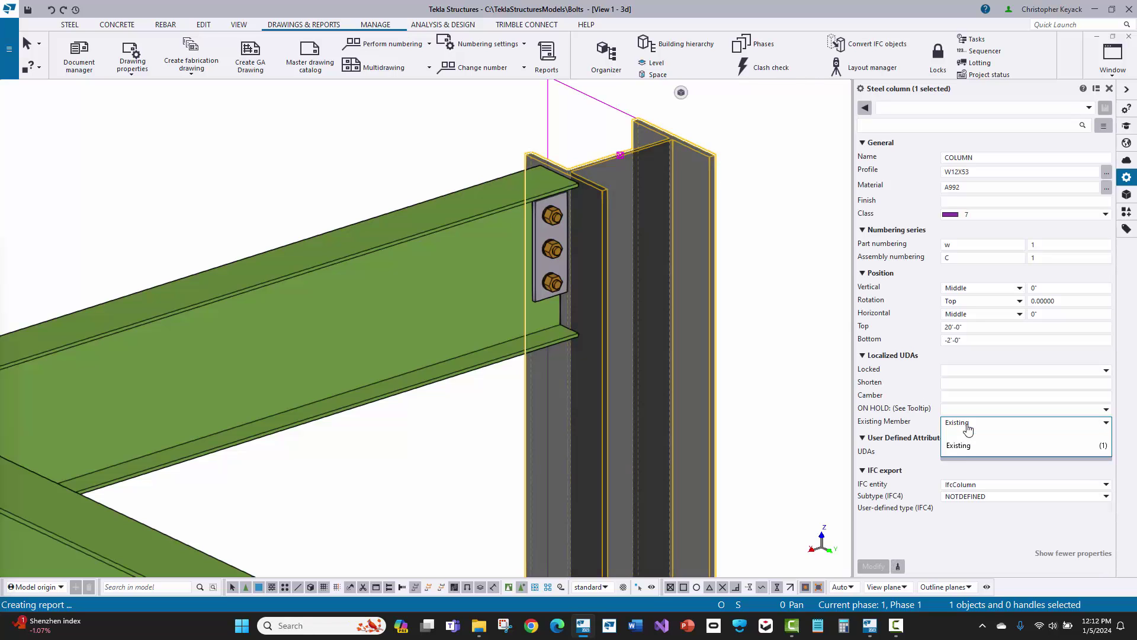
pyautogui.click(970, 425)
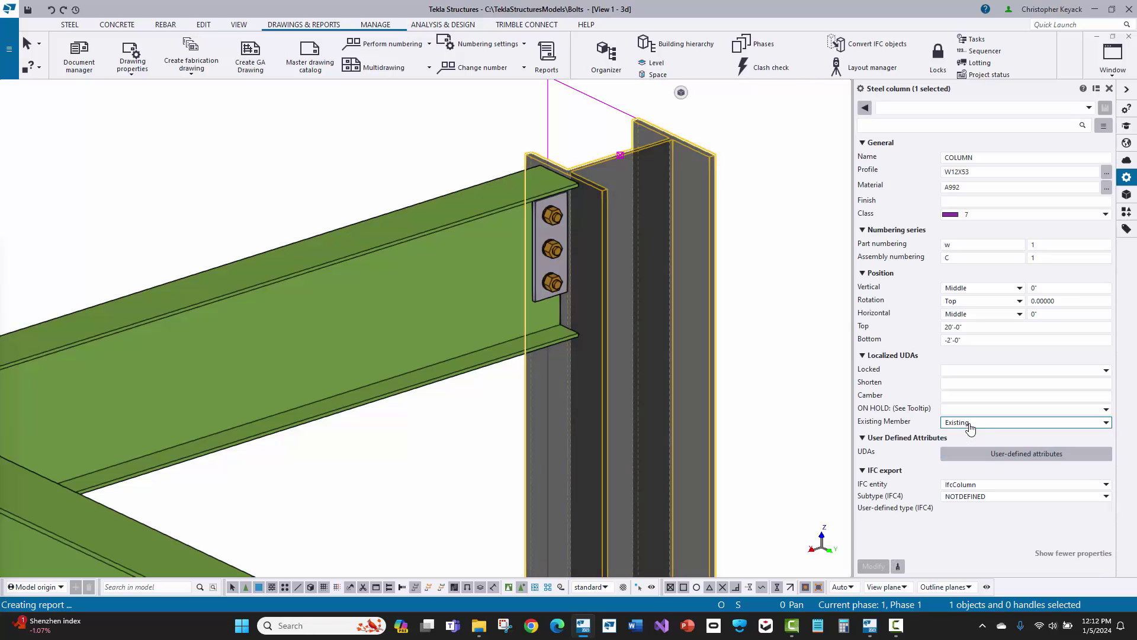
pyautogui.click(759, 271)
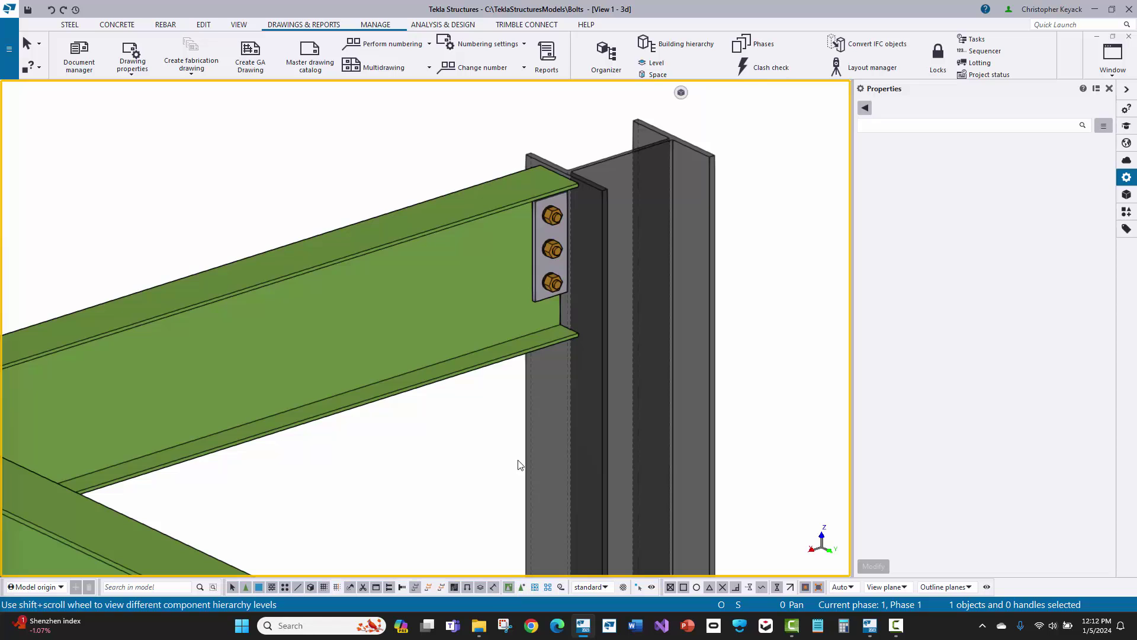
# Open the Column with stiffeners (186) connection at the gray column, examine weld 5's size and workshop/site option, and close the dialogs
pyautogui.doubleClick(532, 290)
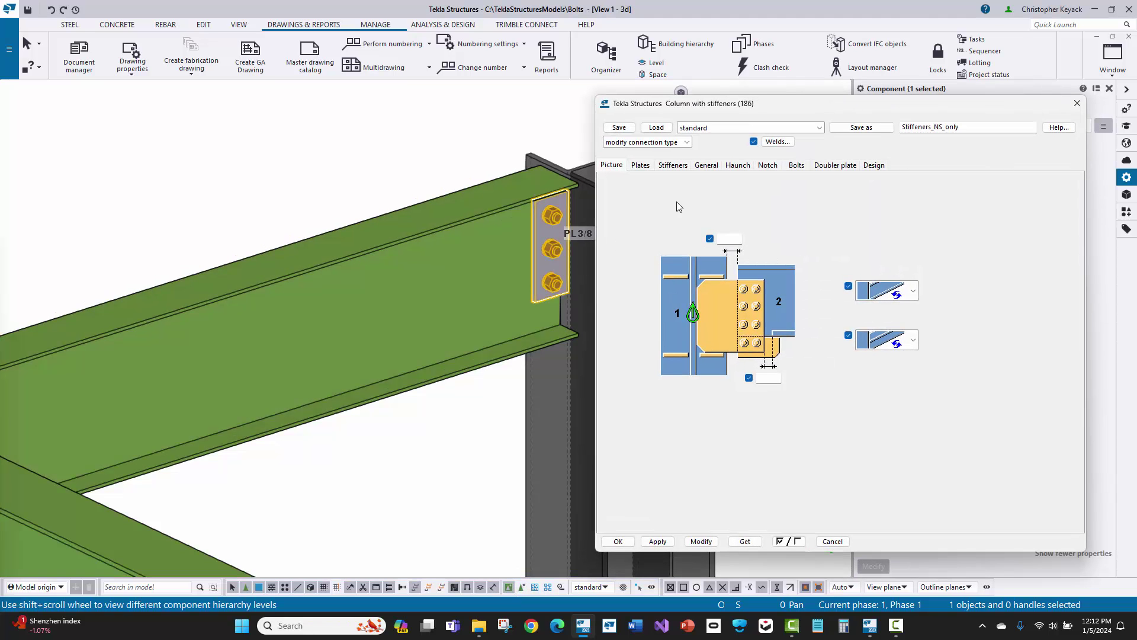
pyautogui.keyDown('ctrl'); pyautogui.moveTo(509, 195); pyautogui.dragTo(460, 240, button='middle'); pyautogui.keyUp('ctrl')
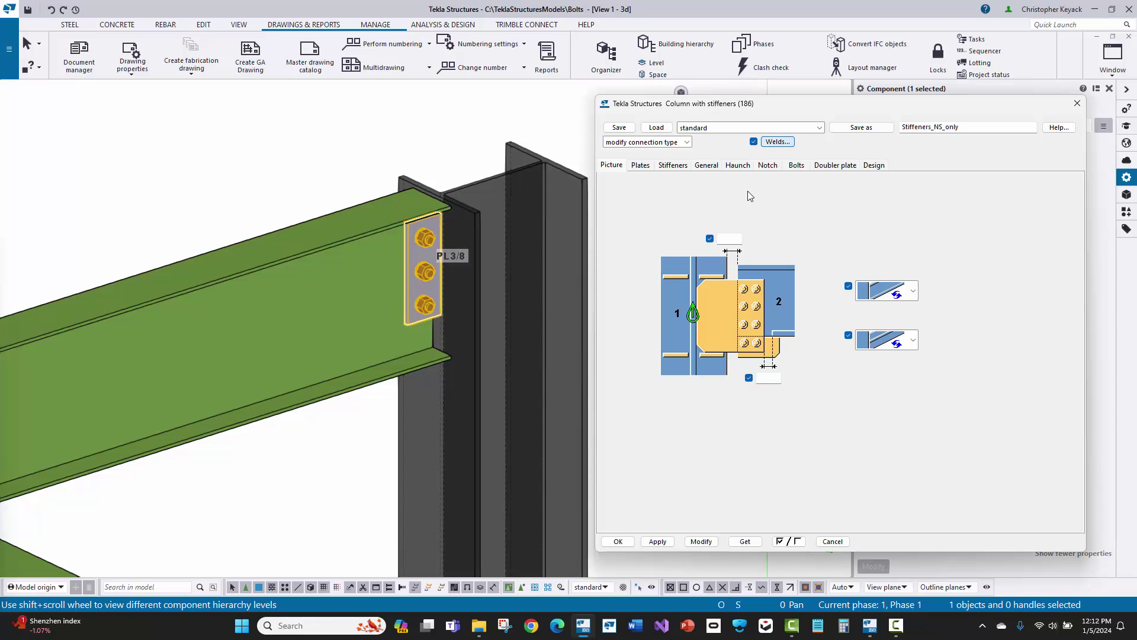
pyautogui.press('Return')
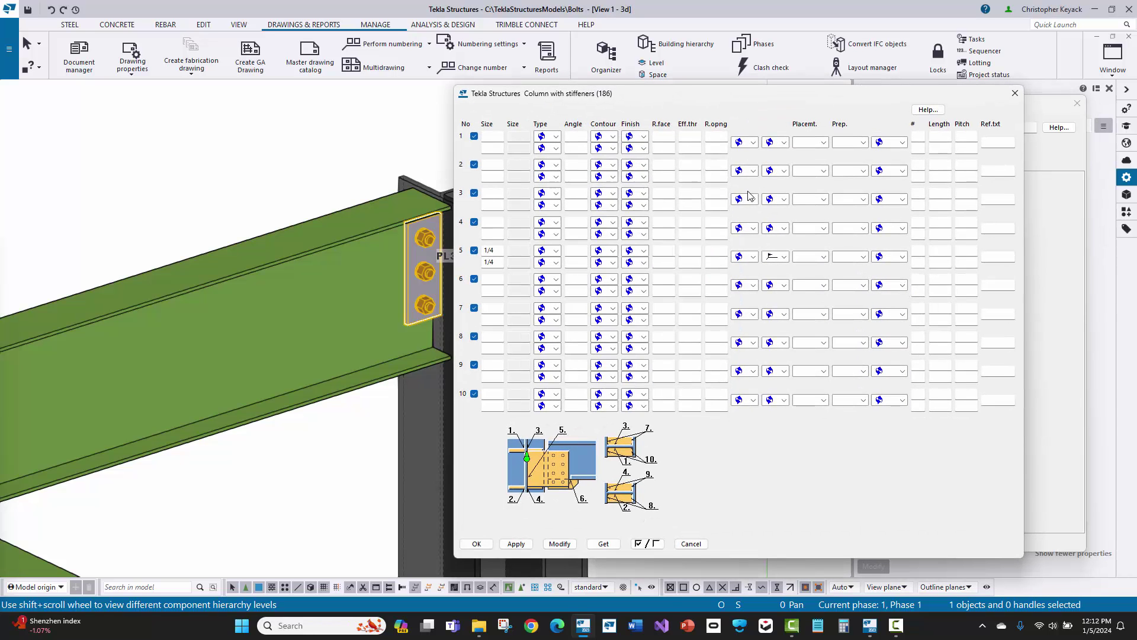
pyautogui.click(488, 251)
pyautogui.click(773, 257)
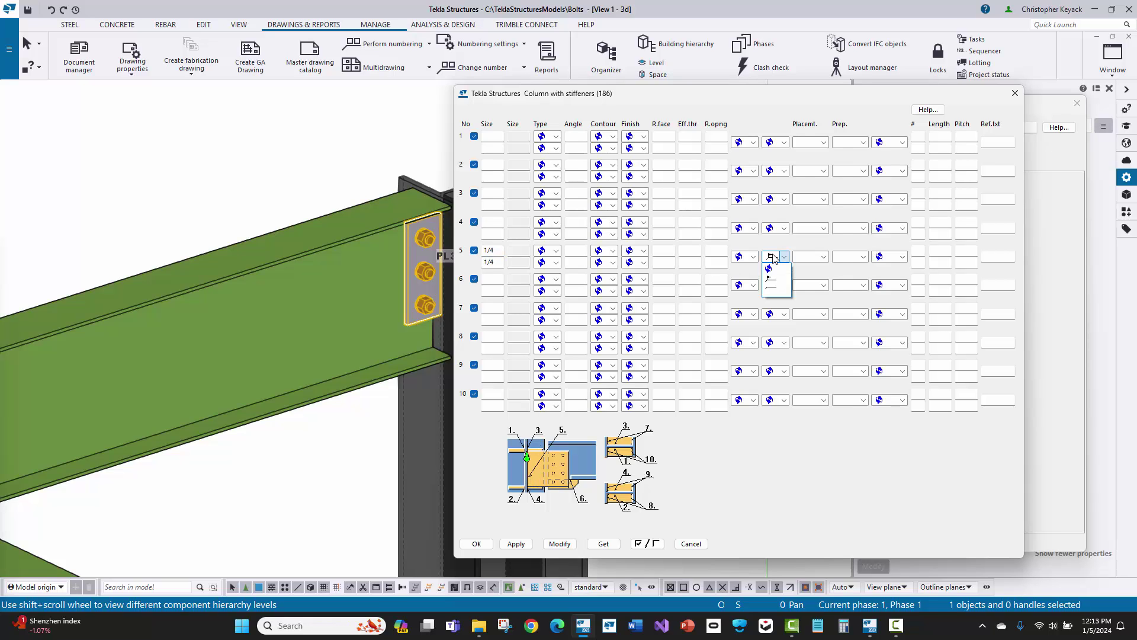
pyautogui.click(771, 273)
pyautogui.click(476, 544)
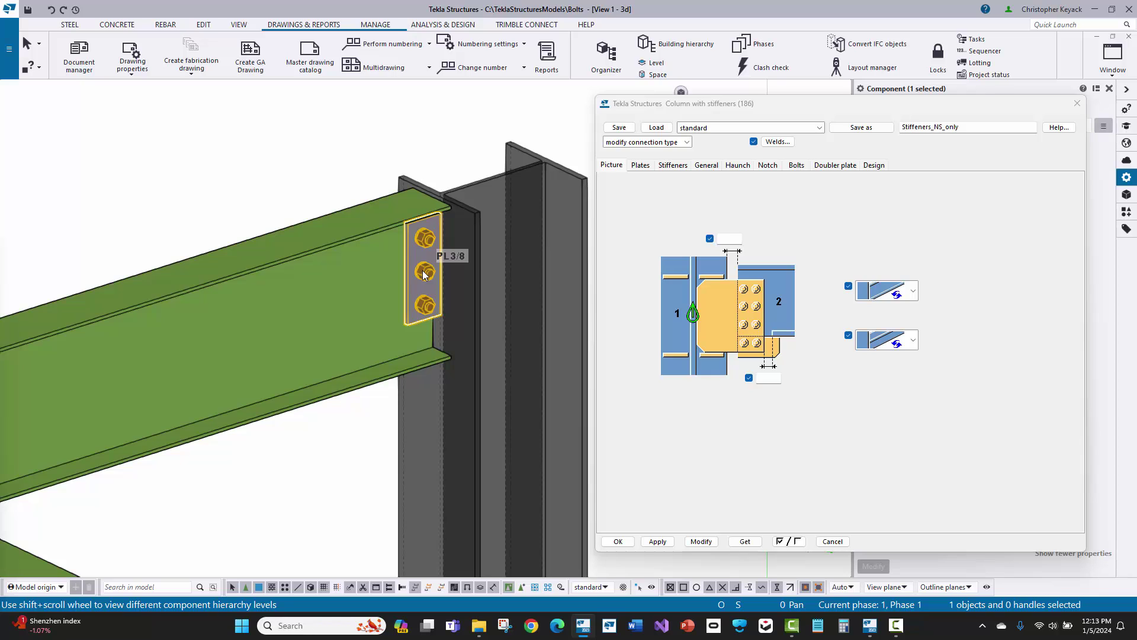
pyautogui.click(340, 157)
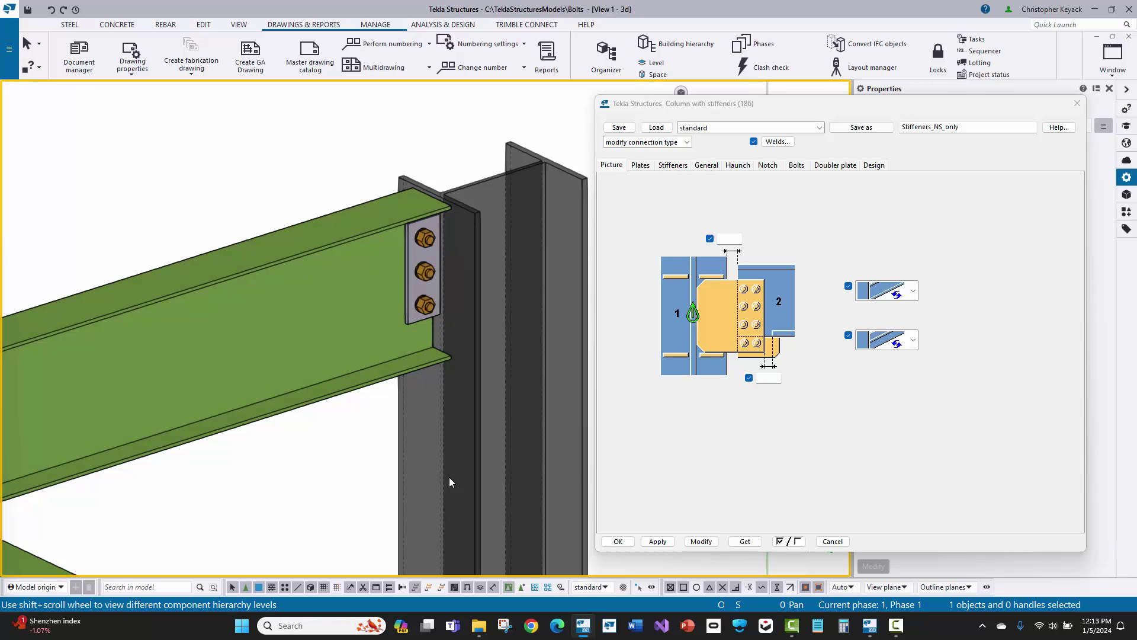
pyautogui.click(618, 542)
# Highlight the parts joined by the three-bolt group at the gray column to examine which carries the bolts, check the beam, and clear the selection
pyautogui.click(420, 308)
pyautogui.scroll(2, 412, 305)
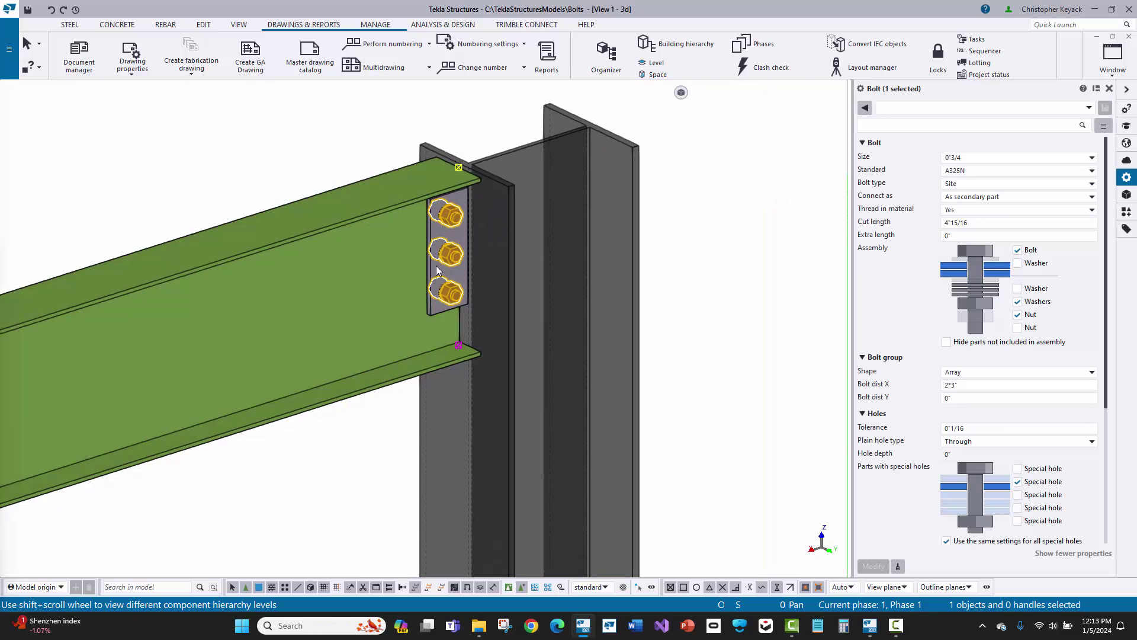
pyautogui.rightClick(449, 252)
pyautogui.click(482, 291)
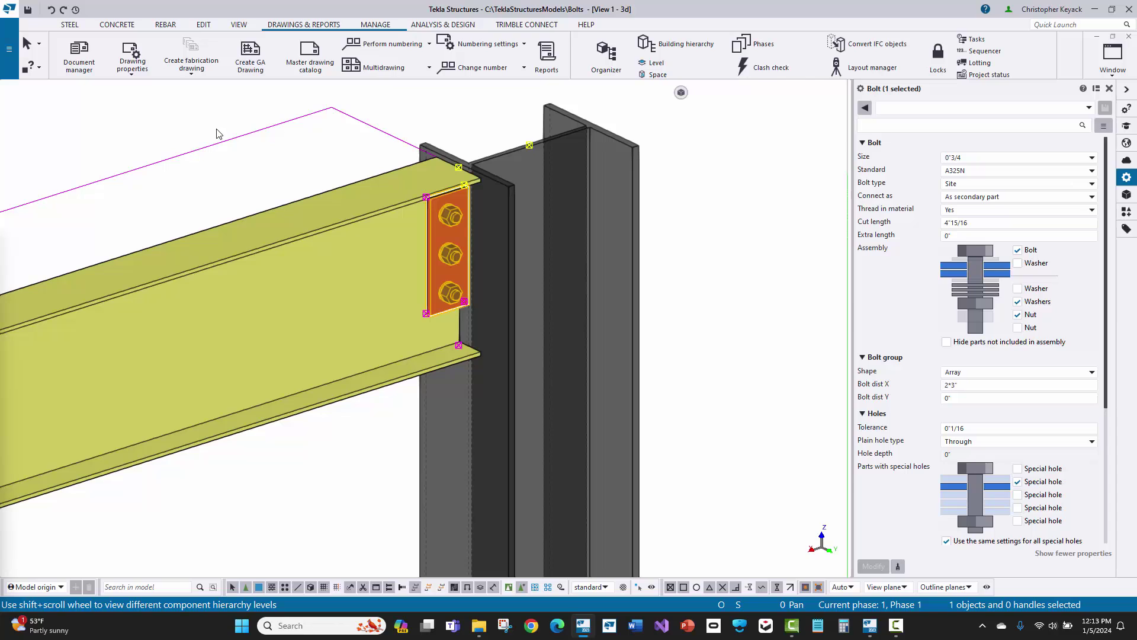
pyautogui.click(367, 147)
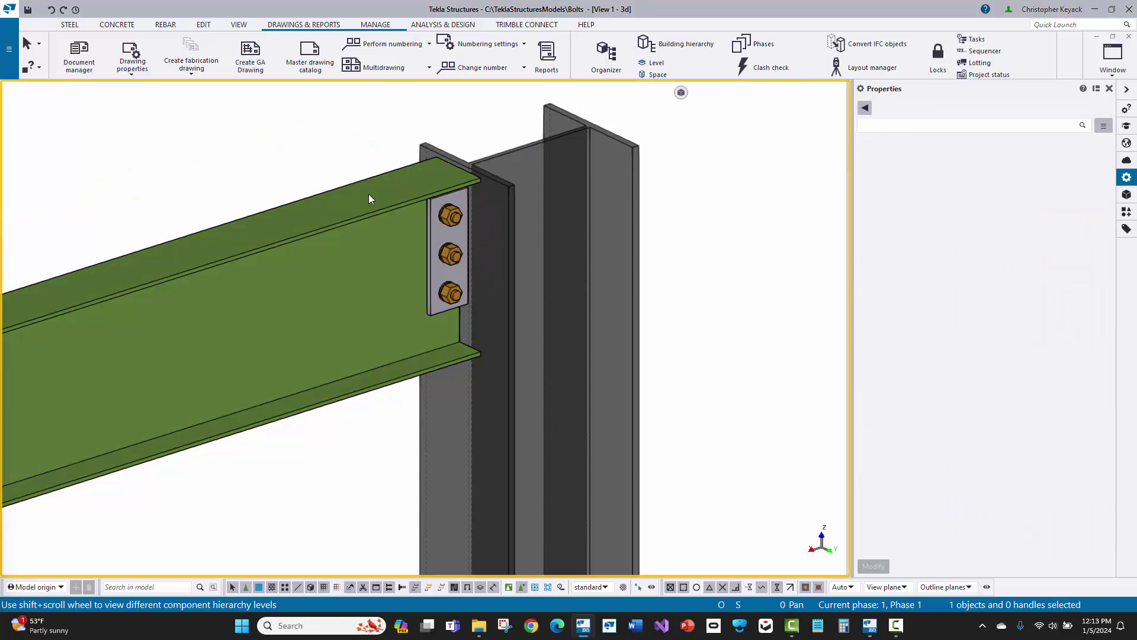
pyautogui.click(368, 193)
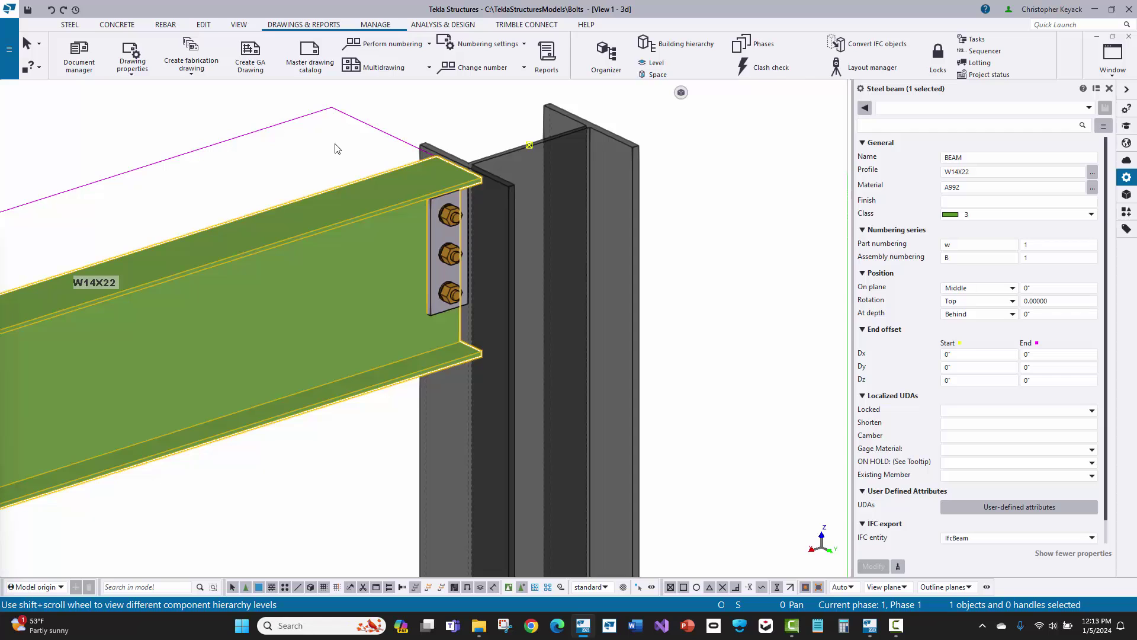
pyautogui.press('Escape')
# Highlight the parts joined by the four-bolt group at the purple column to examine which part carries the bolts, and clear the selection
pyautogui.moveTo(318, 245); pyautogui.dragTo(652, 221, button='middle')
pyautogui.scroll(5, 195, 367)
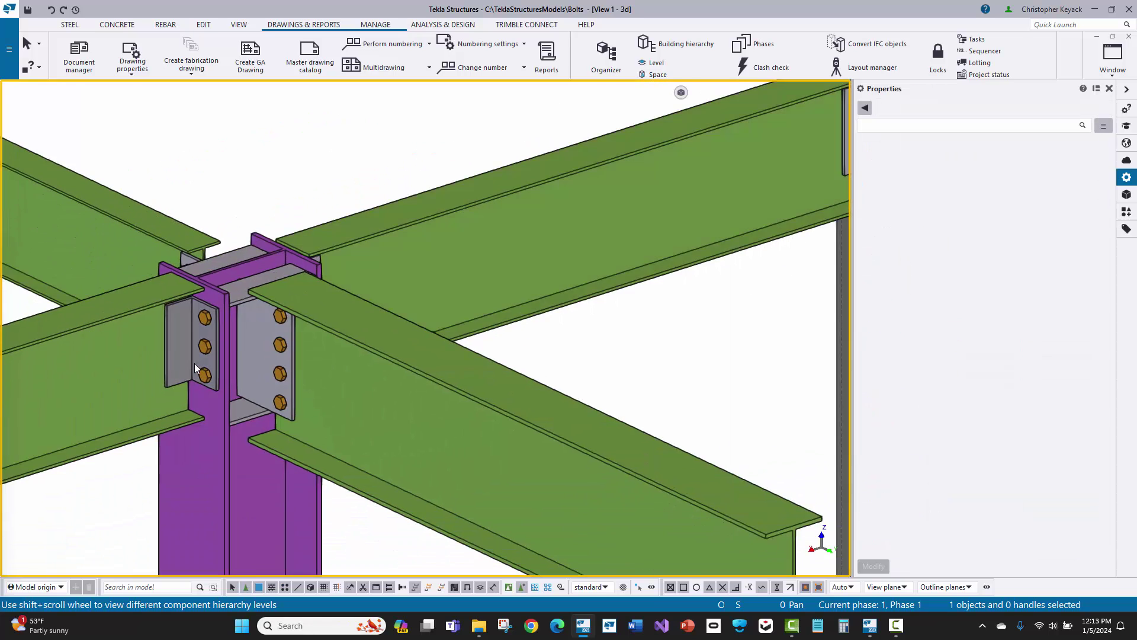
pyautogui.moveTo(196, 367); pyautogui.dragTo(361, 315, button='middle')
pyautogui.scroll(2, 438, 264)
pyautogui.click(458, 269)
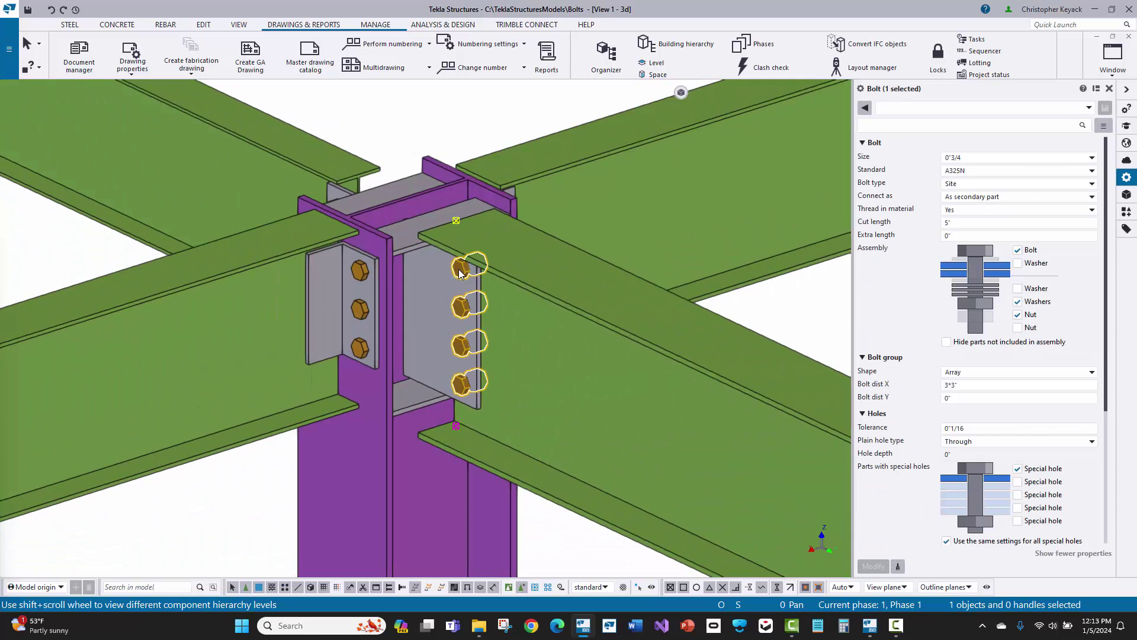
pyautogui.rightClick(458, 269)
pyautogui.click(490, 308)
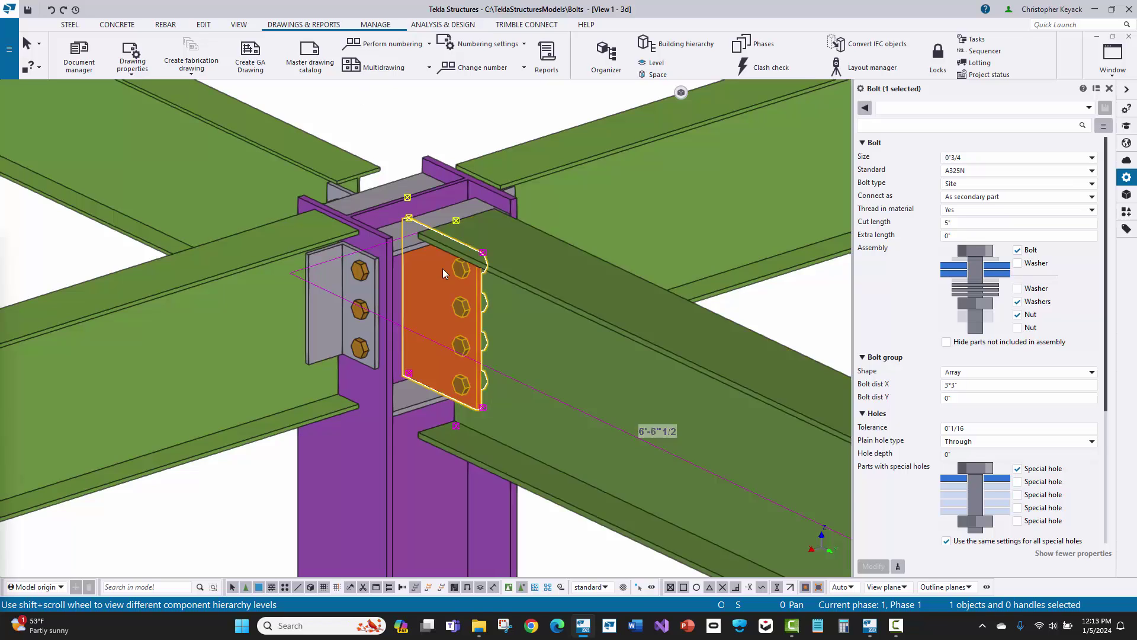
pyautogui.click(354, 173)
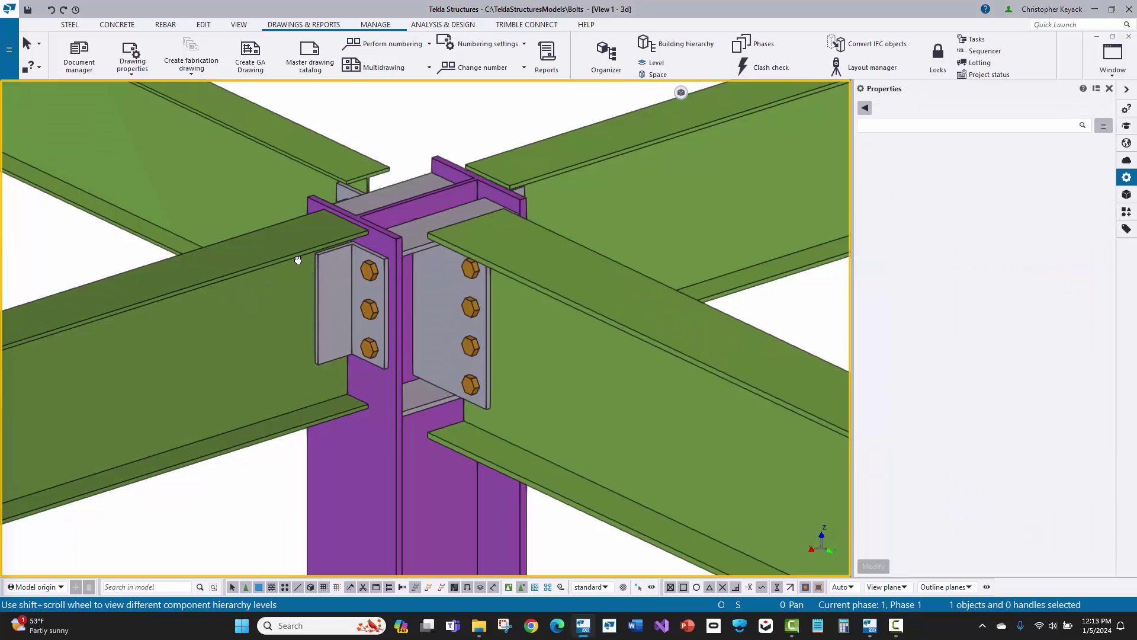
pyautogui.press('Left')
pyautogui.press('Down')
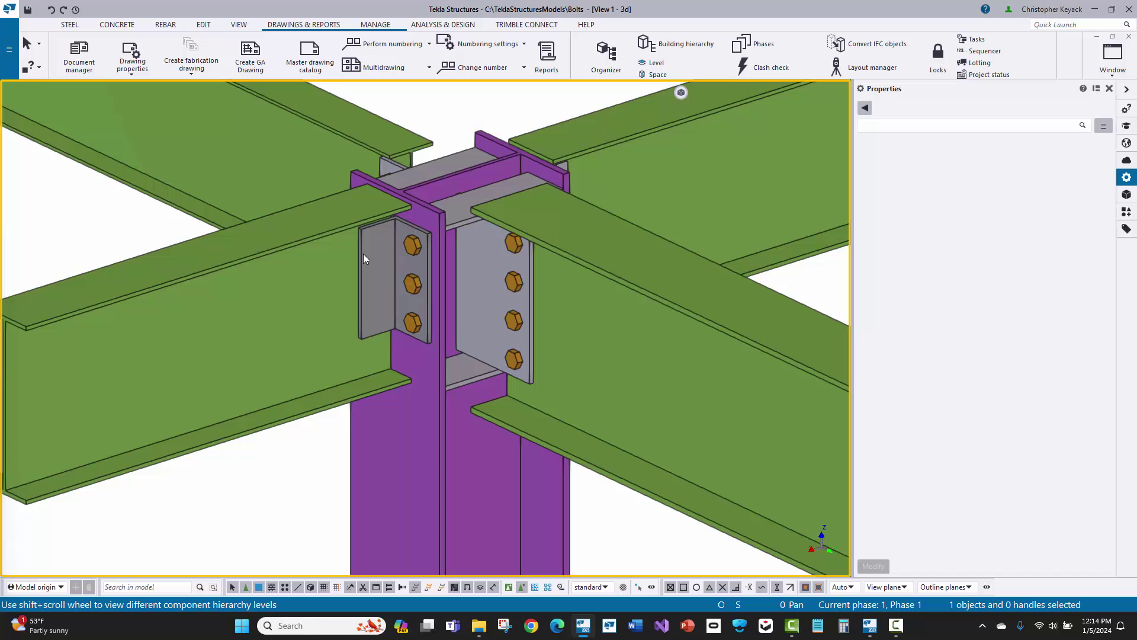
# Highlight the parts joined by the three-bolt group at the W14X22 beam, check the clip angle and beam, and clear the selection
pyautogui.click(303, 260)
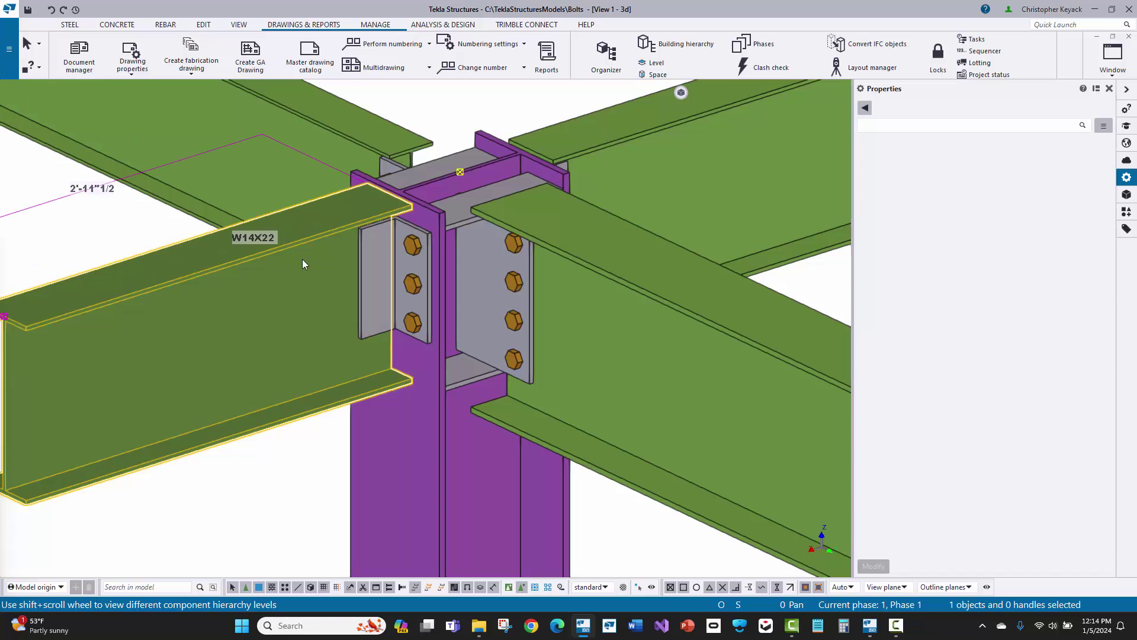
pyautogui.click(408, 248)
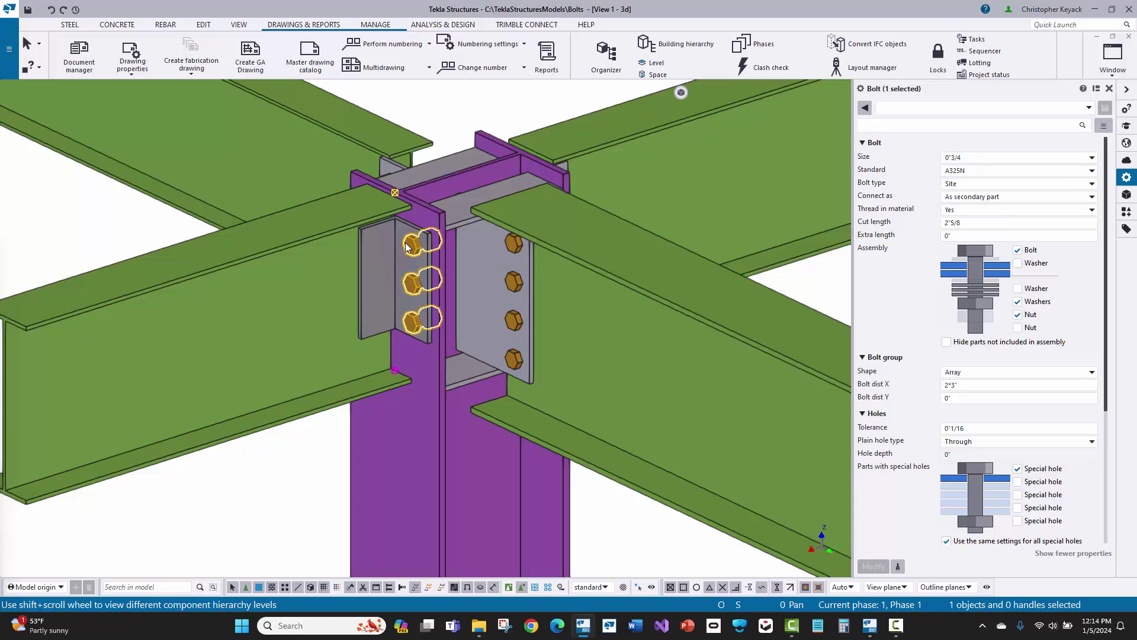
pyautogui.rightClick(411, 248)
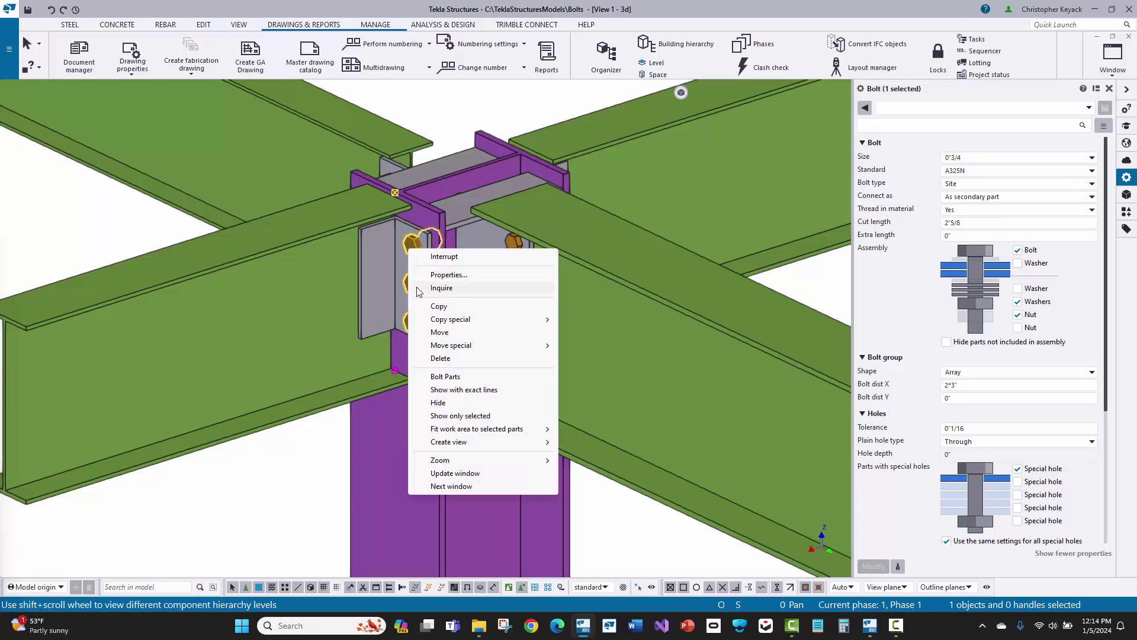
pyautogui.click(419, 290)
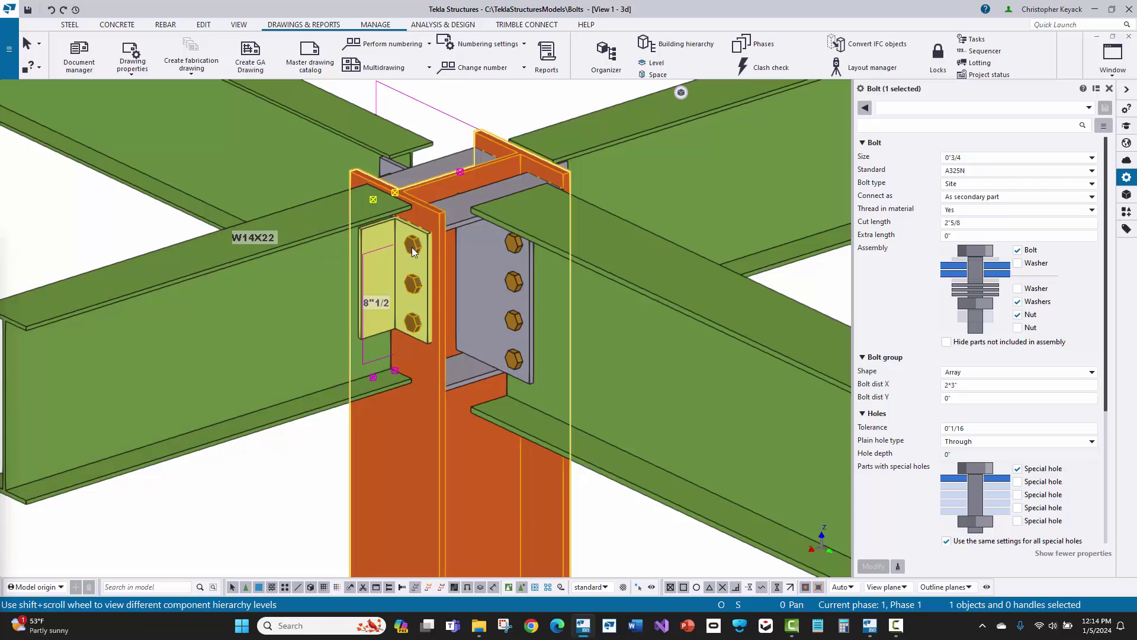
pyautogui.click(372, 239)
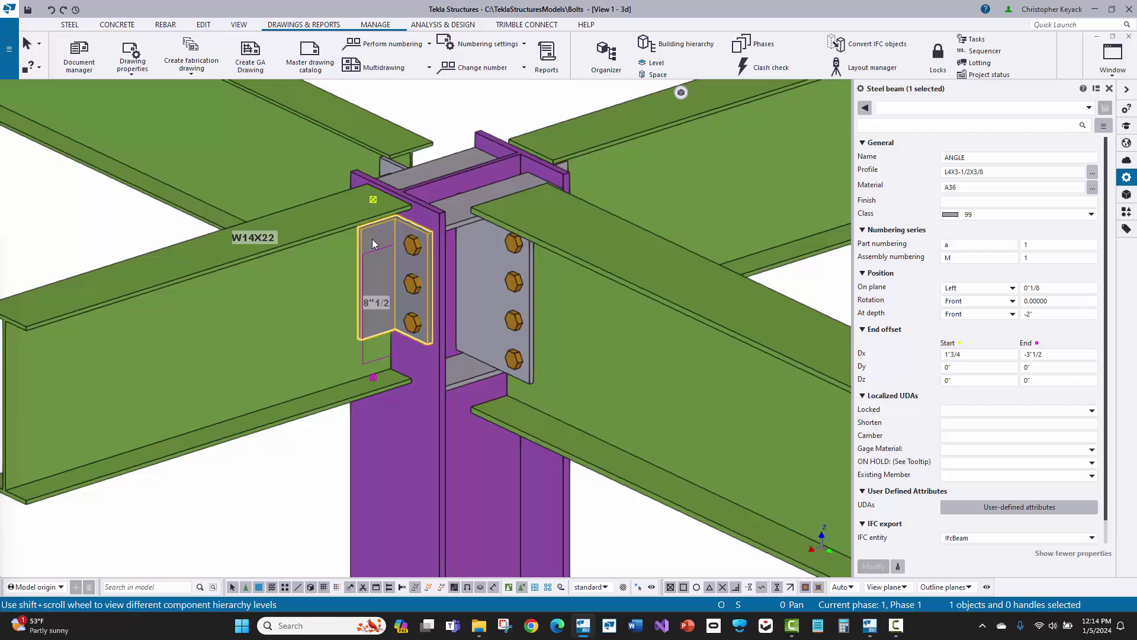
pyautogui.click(330, 223)
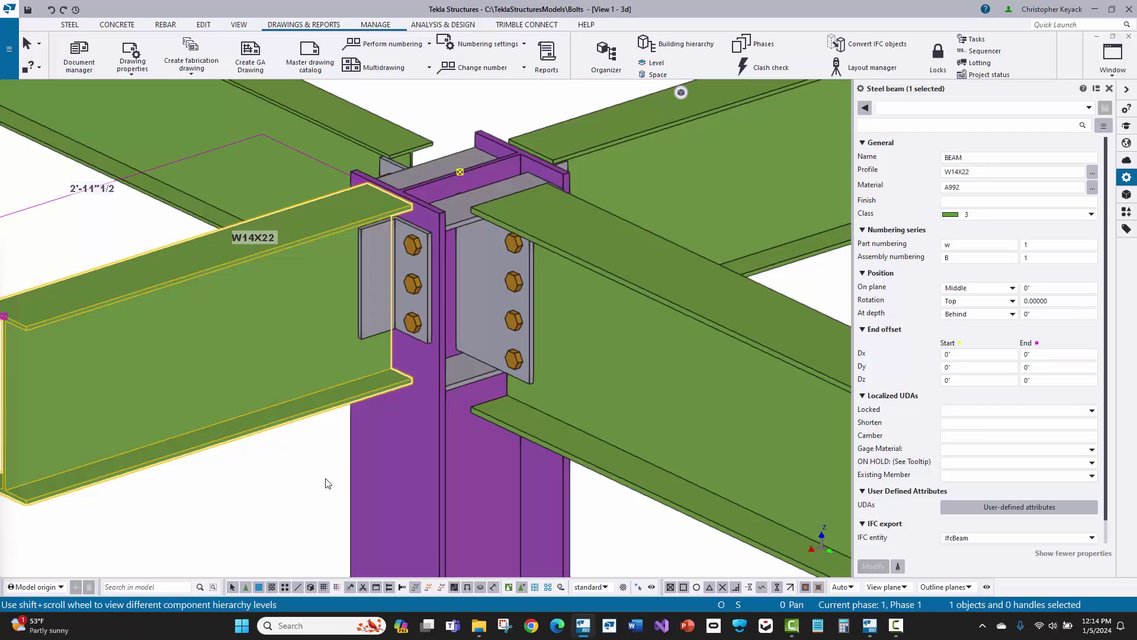
pyautogui.click(313, 481)
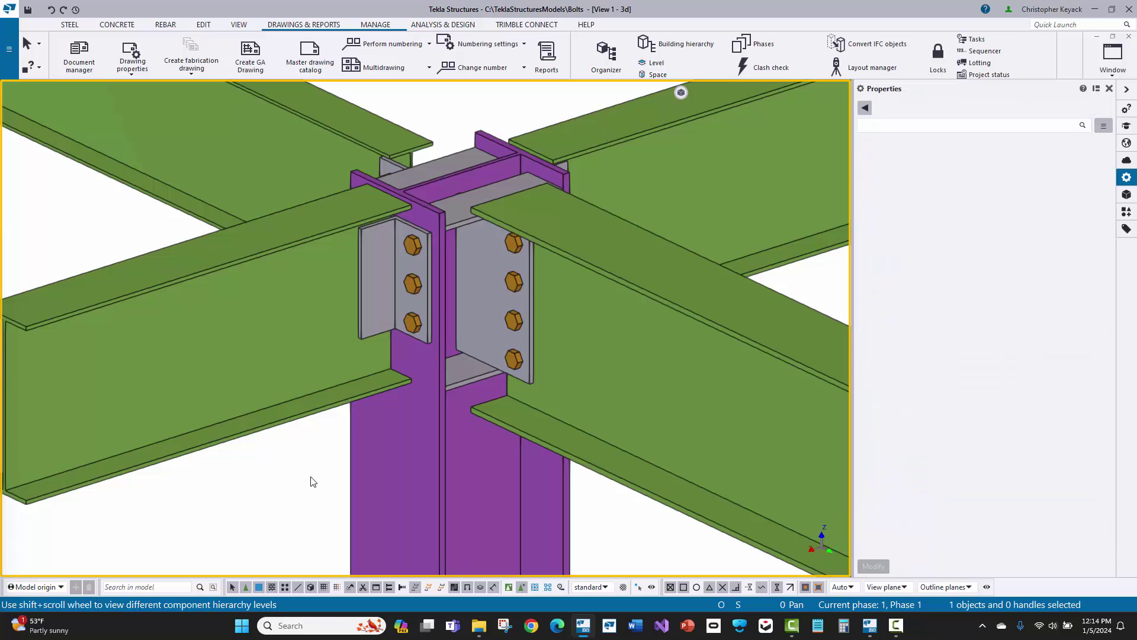
# Select the W14X22 beam and choose the 350 Bolt list template for a report
pyautogui.click(265, 358)
pyautogui.moveTo(264, 357); pyautogui.dragTo(304, 358, button='middle')
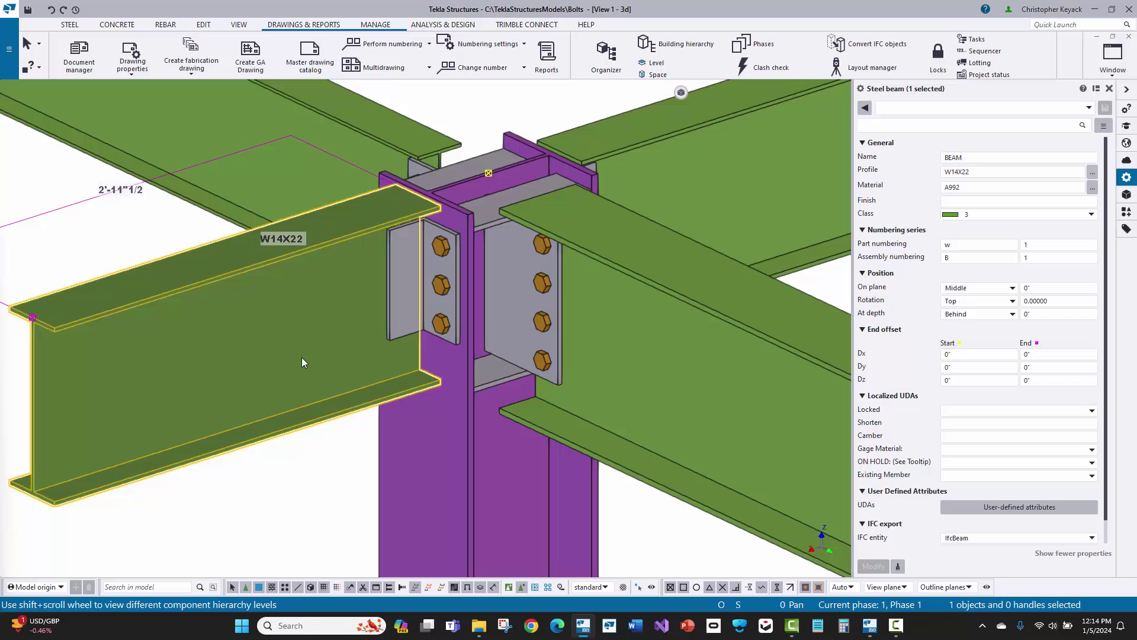
pyautogui.click(546, 56)
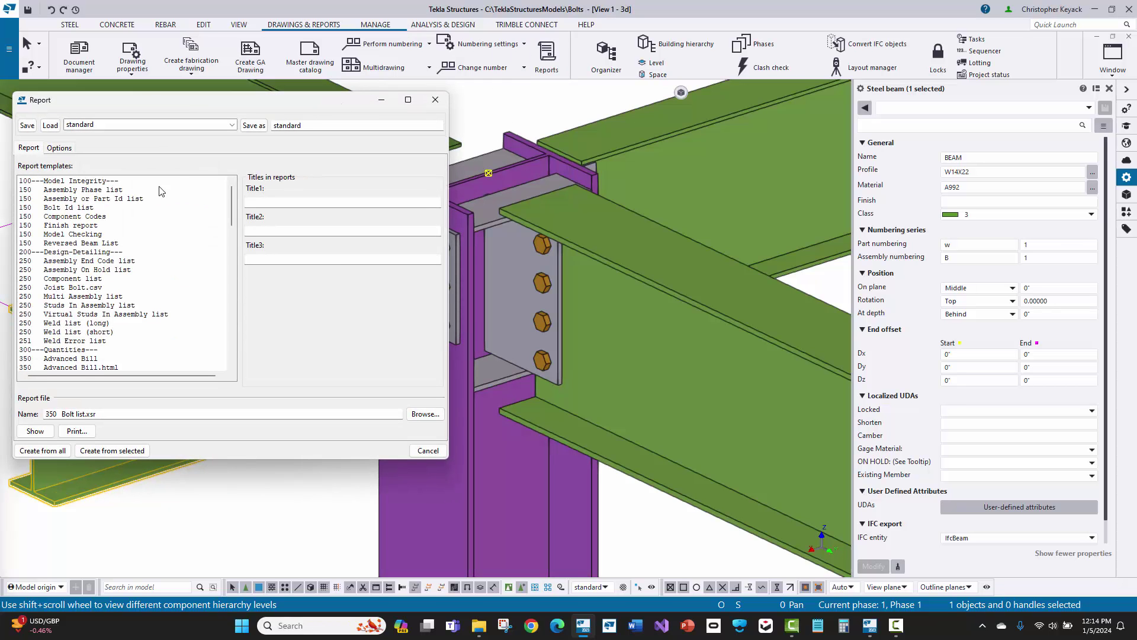
pyautogui.scroll(-3, 89, 278)
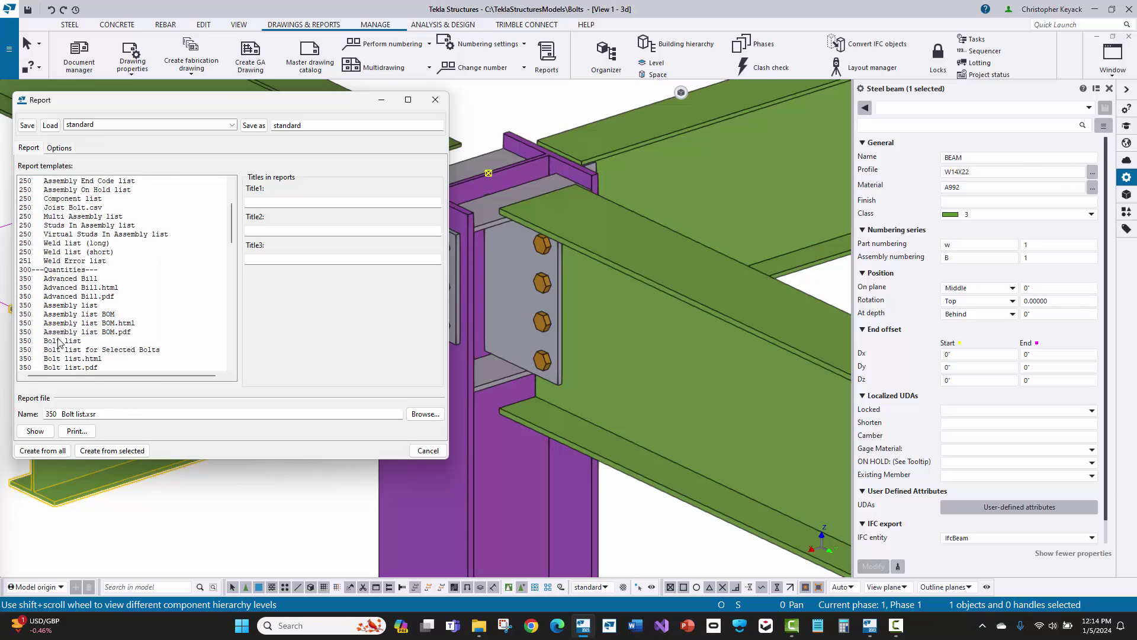
pyautogui.click(63, 341)
# Highlight the parts joined by the beam's three-bolt group again to examine which part carries the bolts, and end the highlighting
pyautogui.moveTo(505, 385); pyautogui.dragTo(756, 359, button='middle')
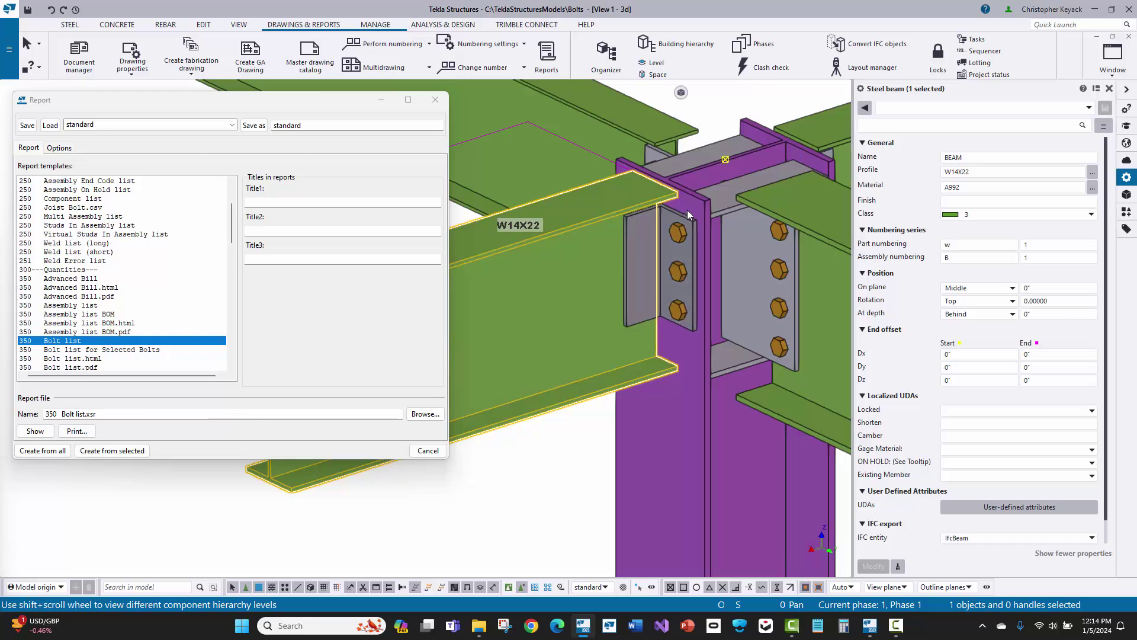
pyautogui.click(674, 274)
pyautogui.rightClick(674, 275)
pyautogui.click(692, 314)
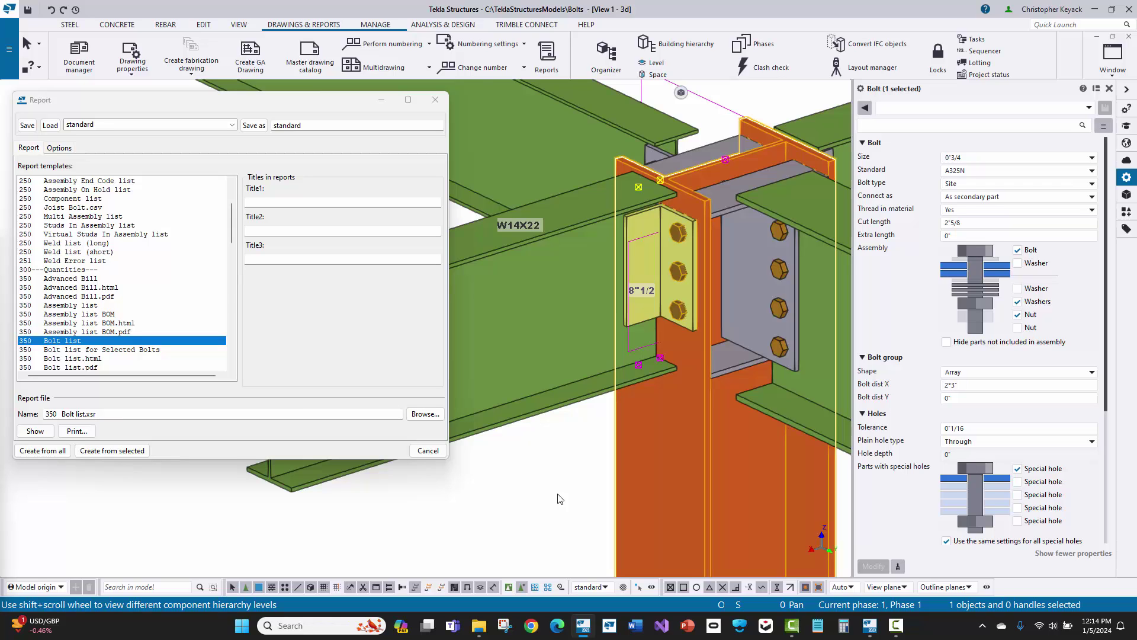
pyautogui.click(566, 438)
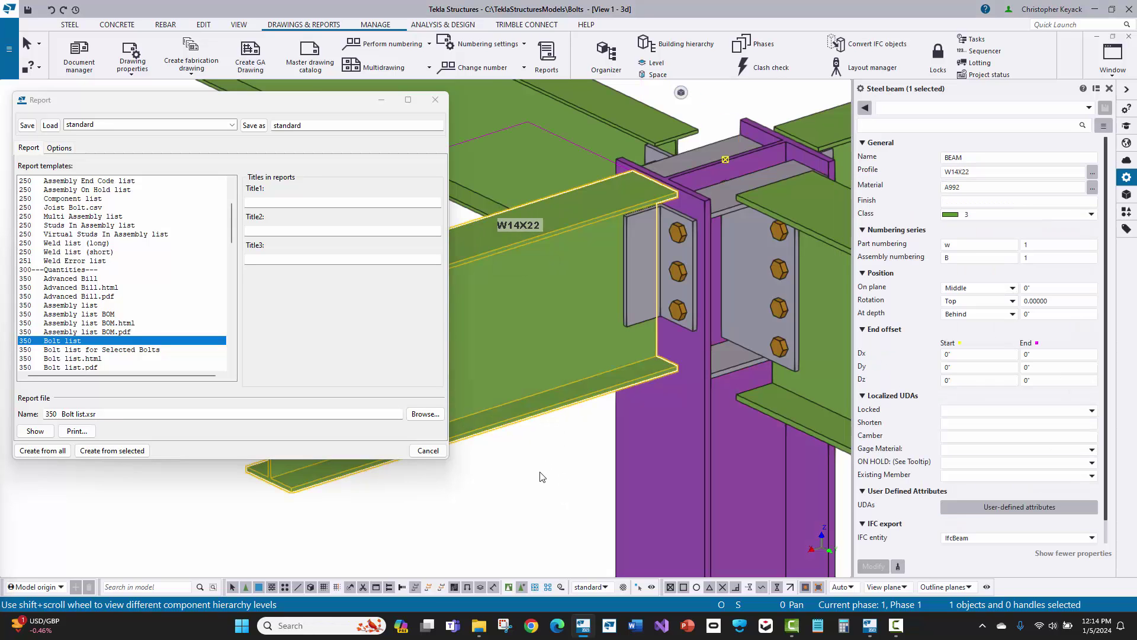
# Create the Bolt list report from the selected W14X22 beam, replacing the existing file, examine its field bolts, and close the list
pyautogui.click(530, 363)
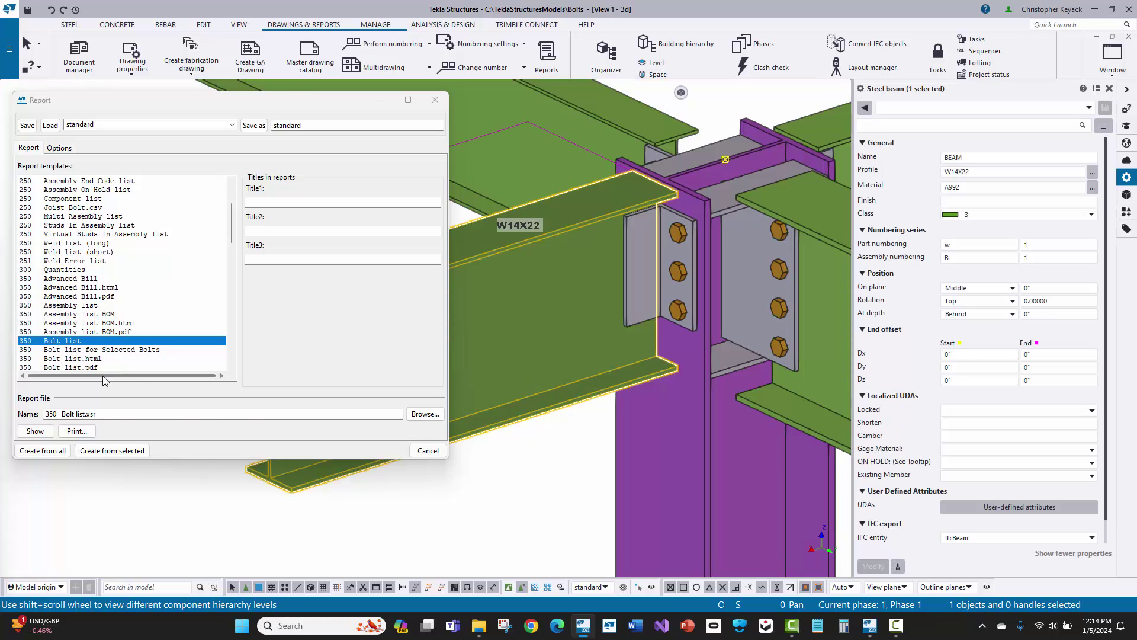
pyautogui.click(112, 451)
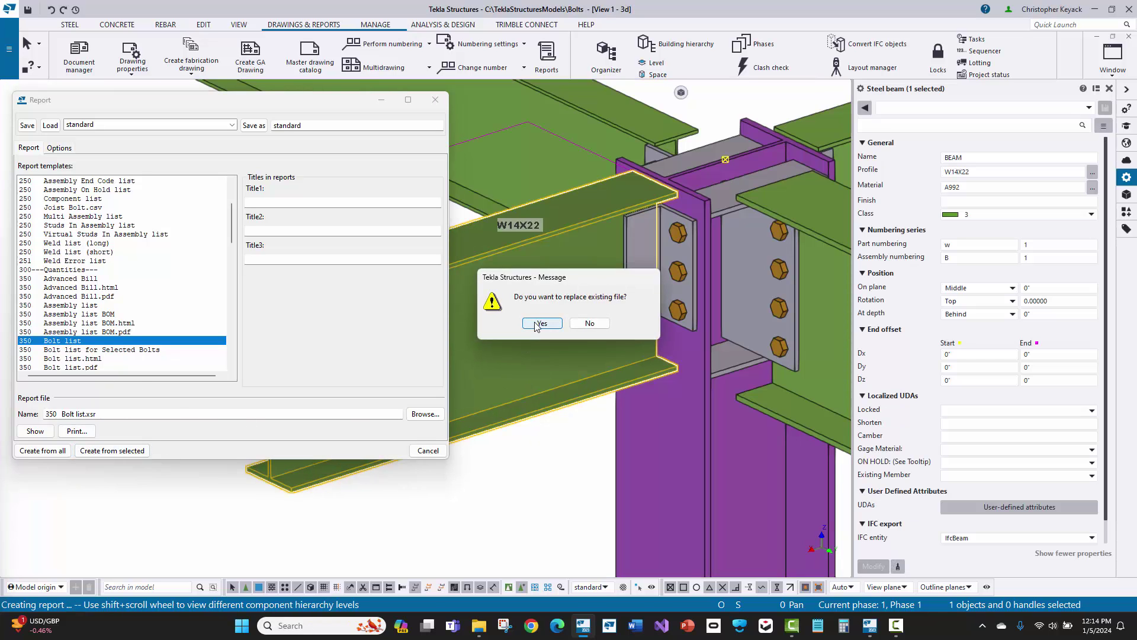
pyautogui.click(538, 323)
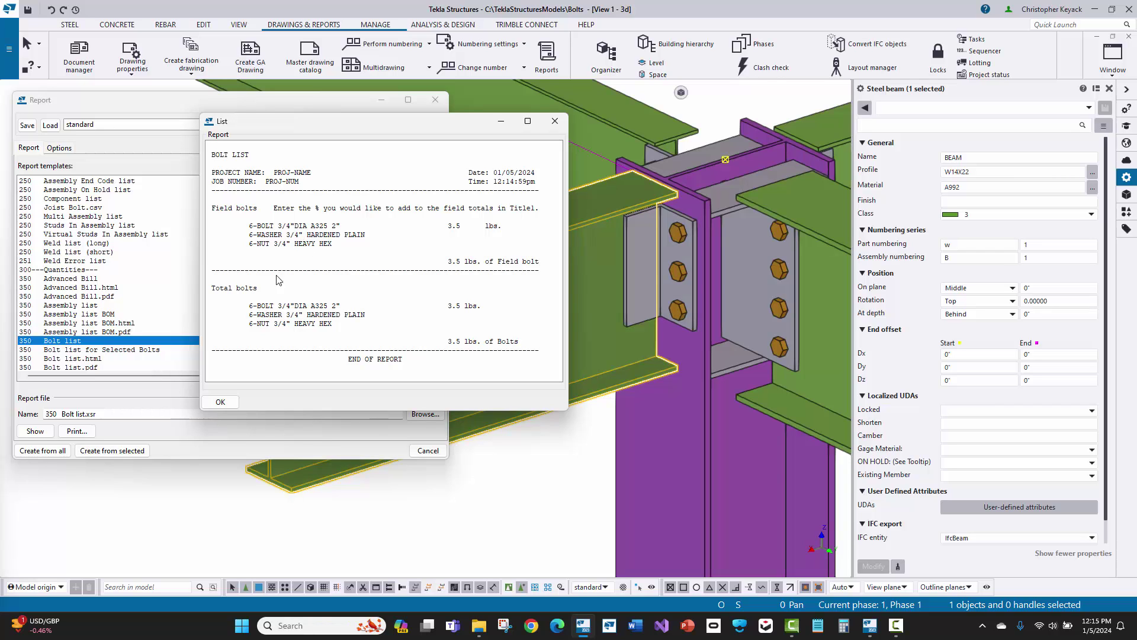
pyautogui.click(225, 400)
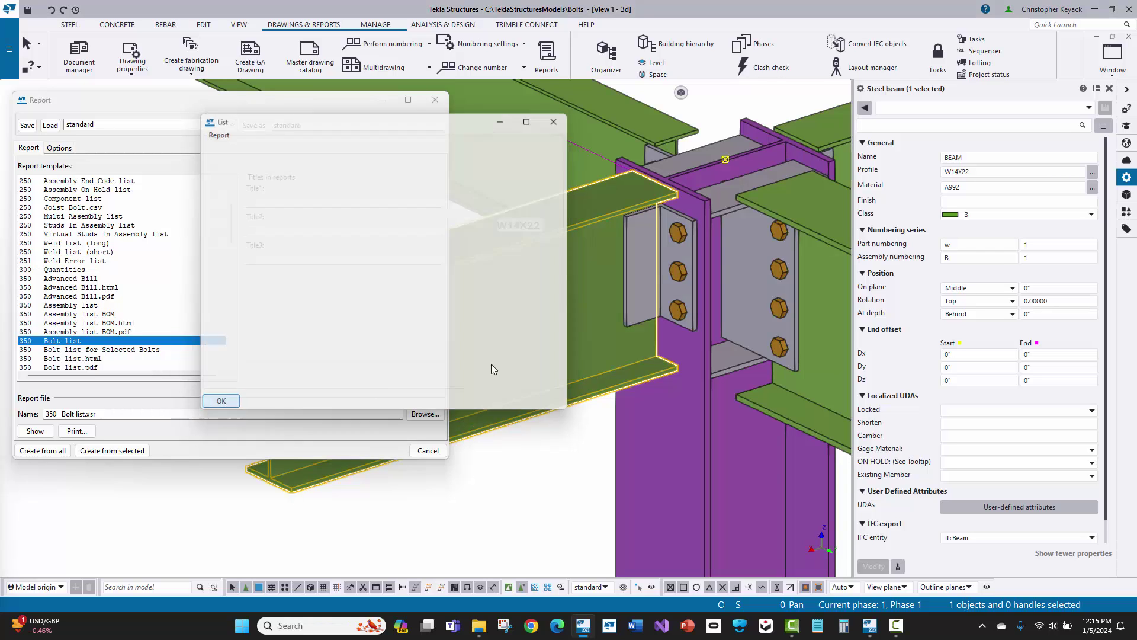
# Examine the clip angle, its three-bolt group and the W14X22 beam by selecting each, closing the Report dialog along the way
pyautogui.click(634, 301)
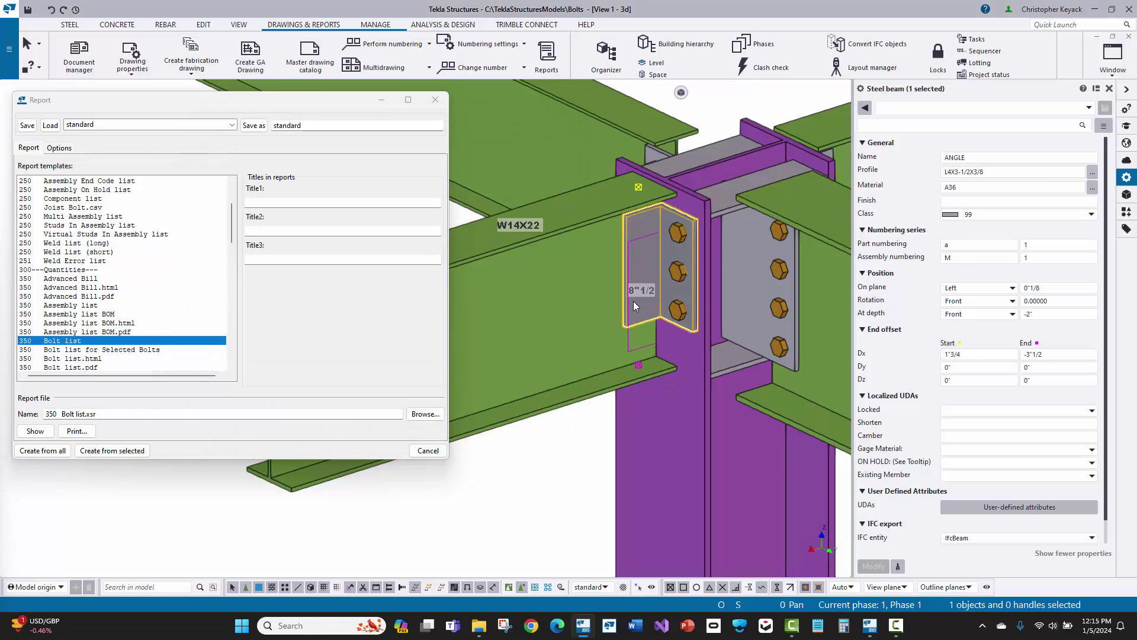
pyautogui.click(566, 313)
pyautogui.click(674, 274)
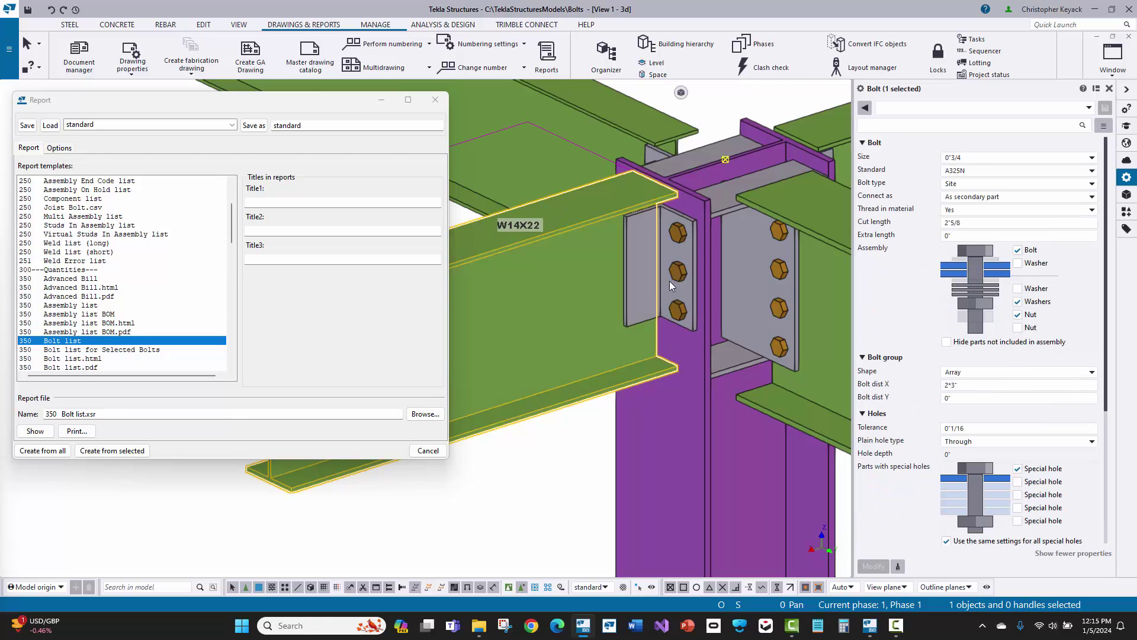
pyautogui.click(649, 265)
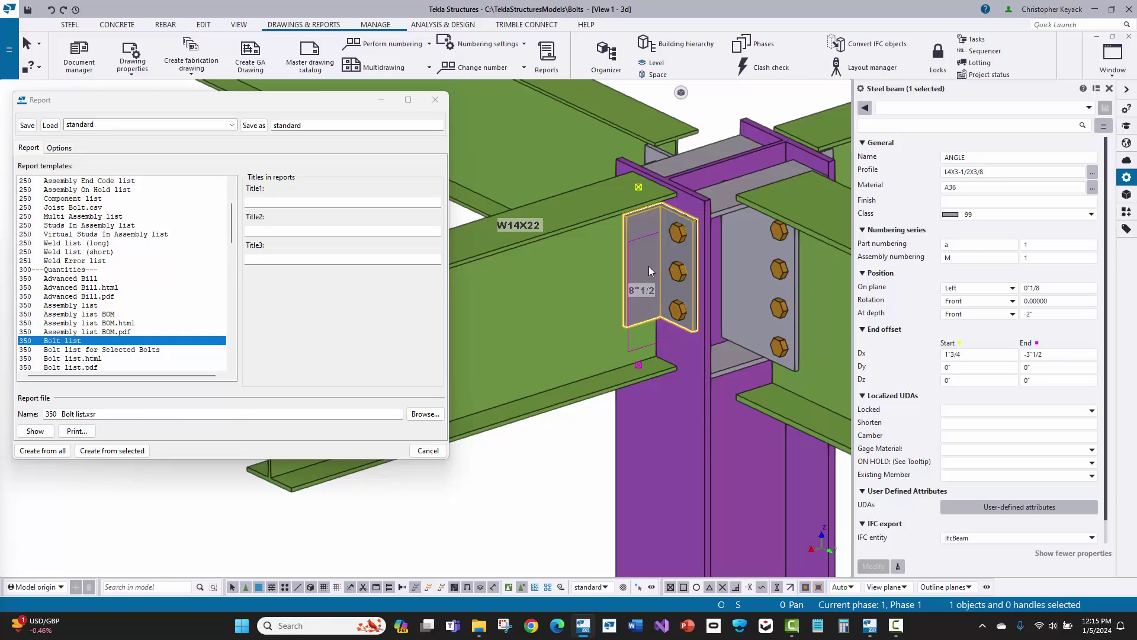
pyautogui.click(442, 104)
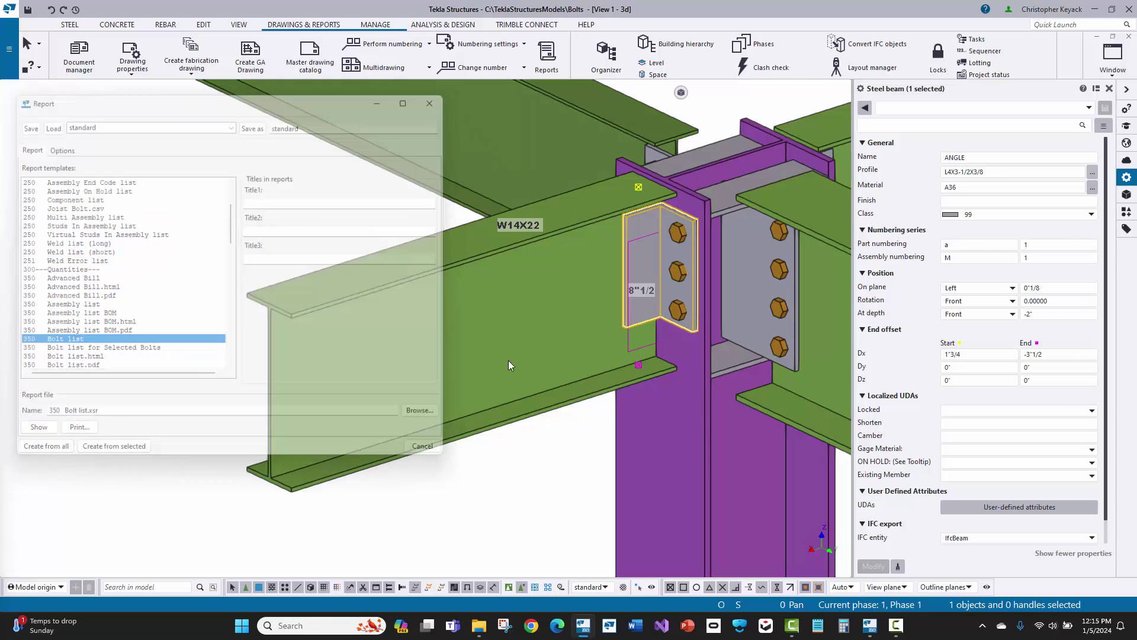
pyautogui.click(369, 427)
pyautogui.scroll(5, 368, 426)
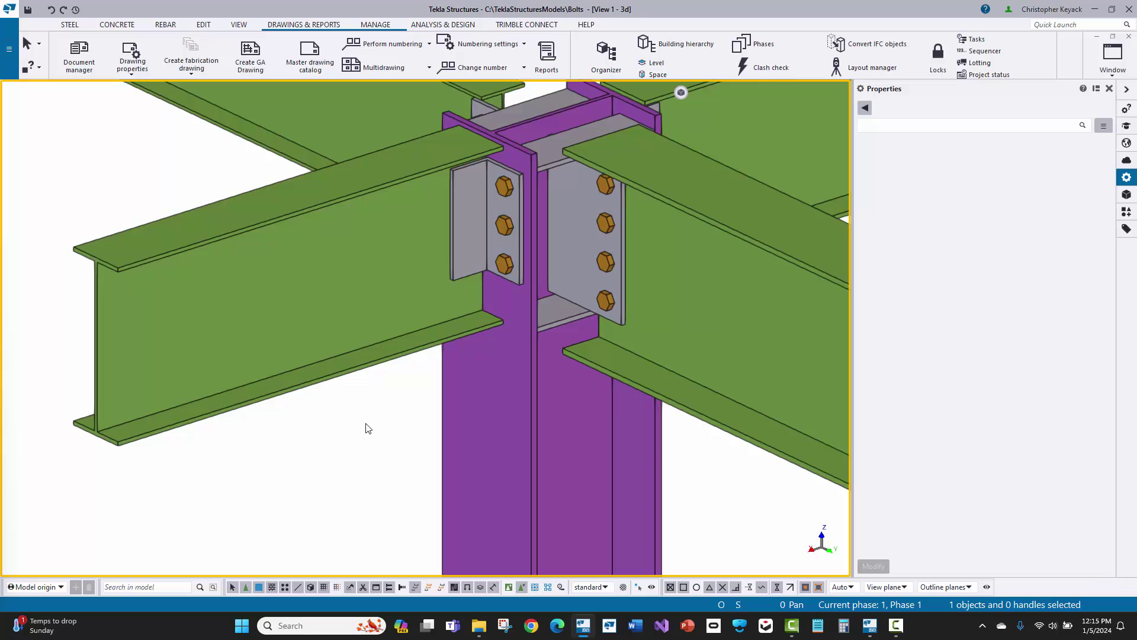
pyautogui.moveTo(369, 428); pyautogui.dragTo(359, 504, button='middle')
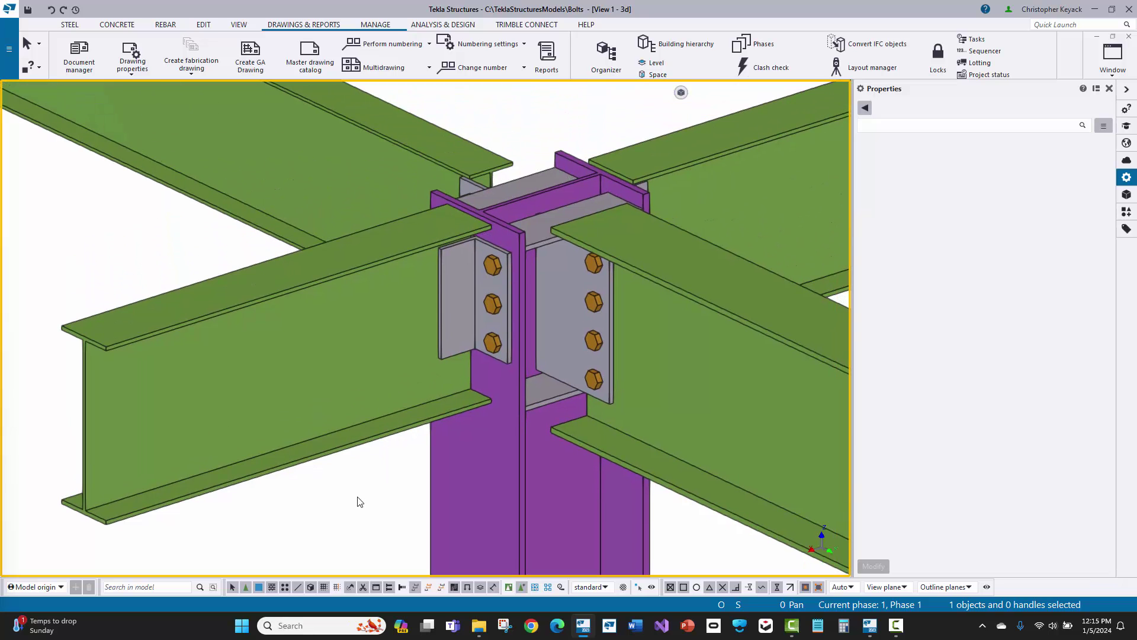
pyautogui.click(300, 405)
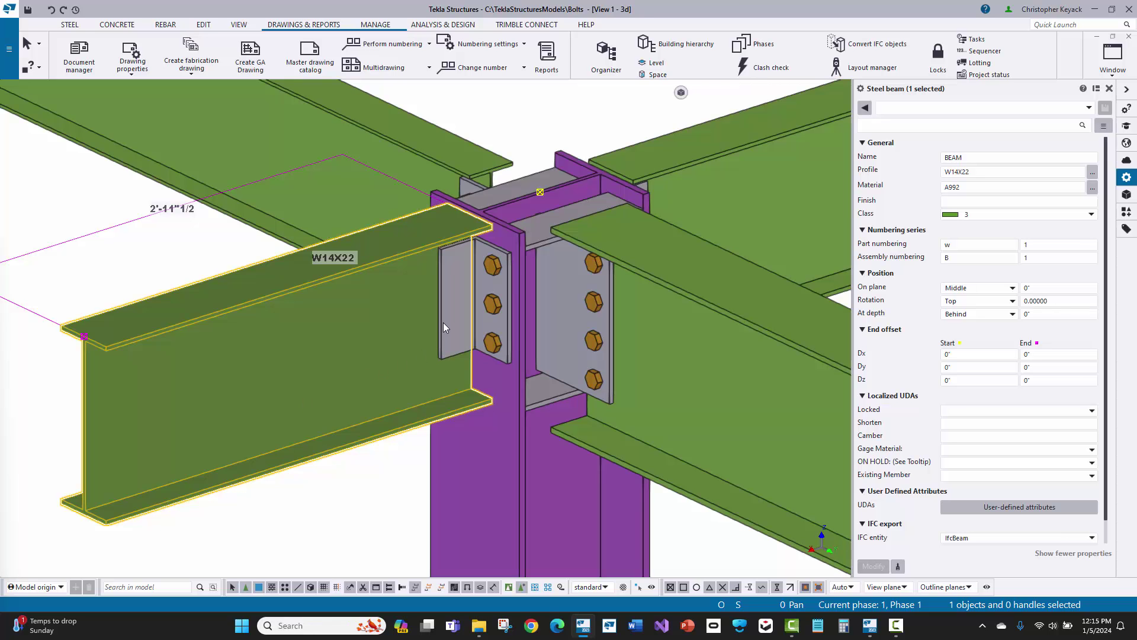
# Highlight the parts joined by the front bolt at the purple joist's seat above the pink column, and clear the selection
pyautogui.scroll(-6, 271, 317)
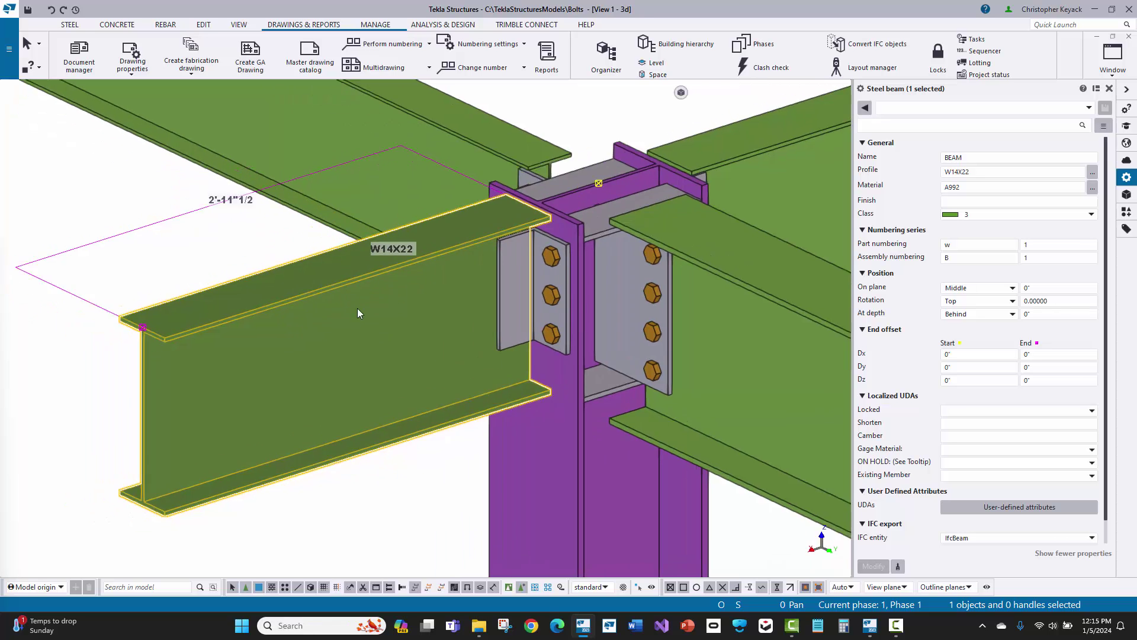
pyautogui.moveTo(341, 344); pyautogui.dragTo(693, 194, button='middle')
pyautogui.scroll(8, 358, 231)
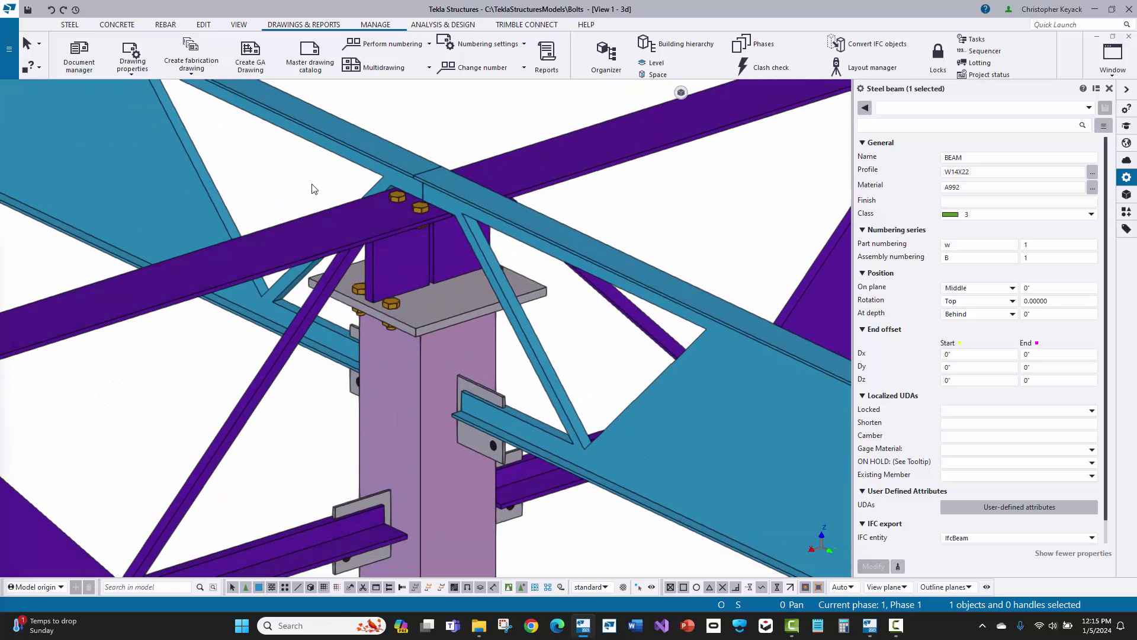
pyautogui.scroll(2, 312, 186)
pyautogui.click(456, 220)
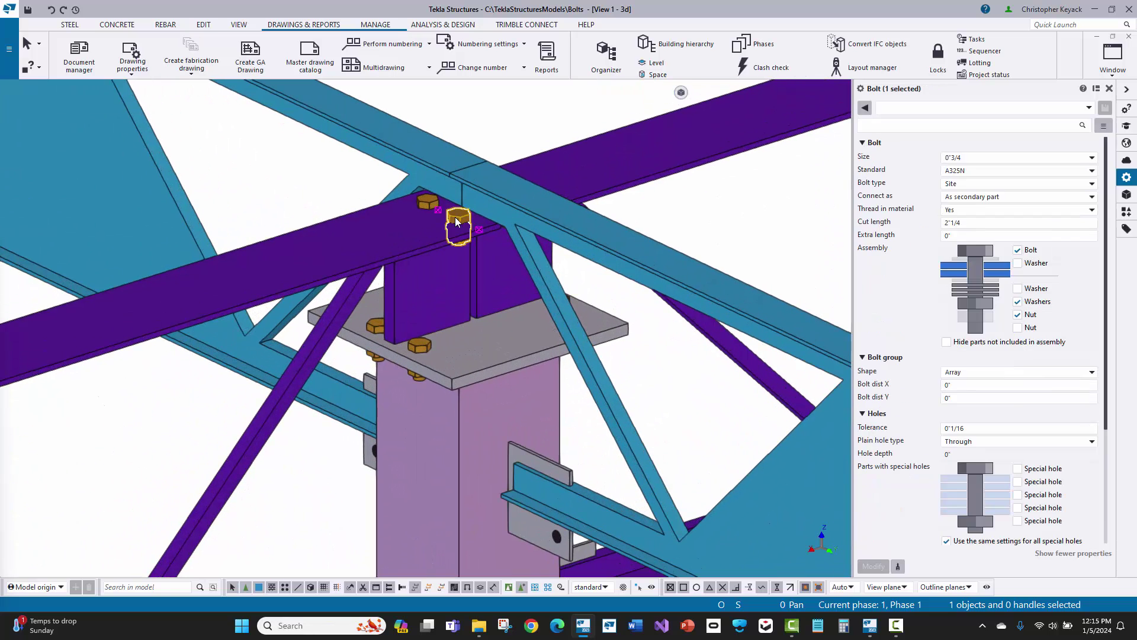
pyautogui.rightClick(325, 176)
pyautogui.click(332, 212)
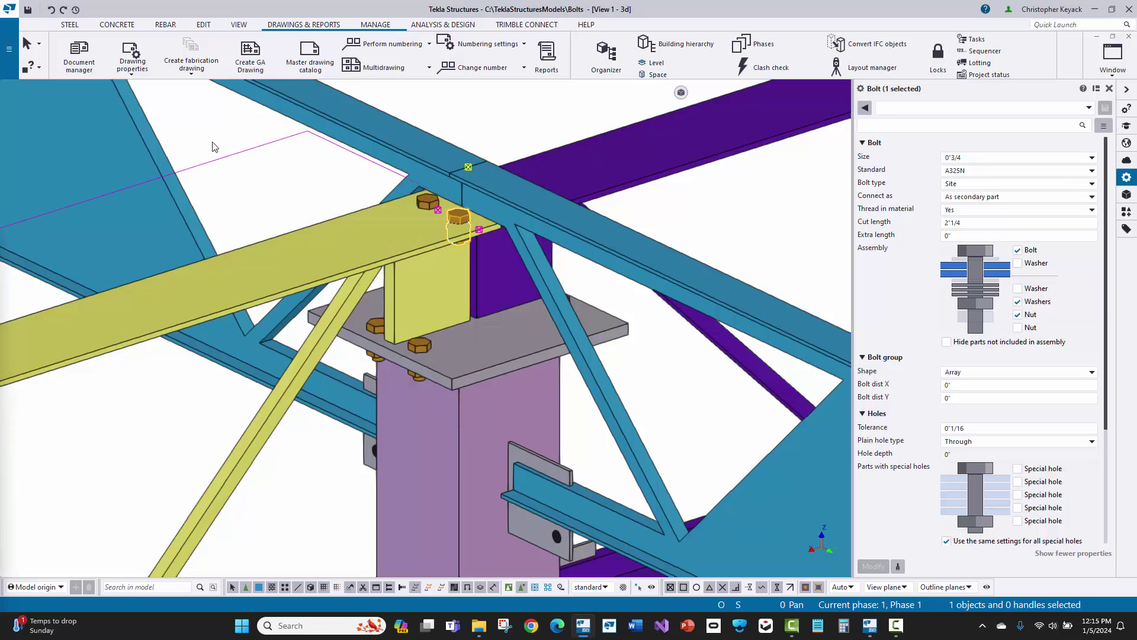
pyautogui.click(280, 215)
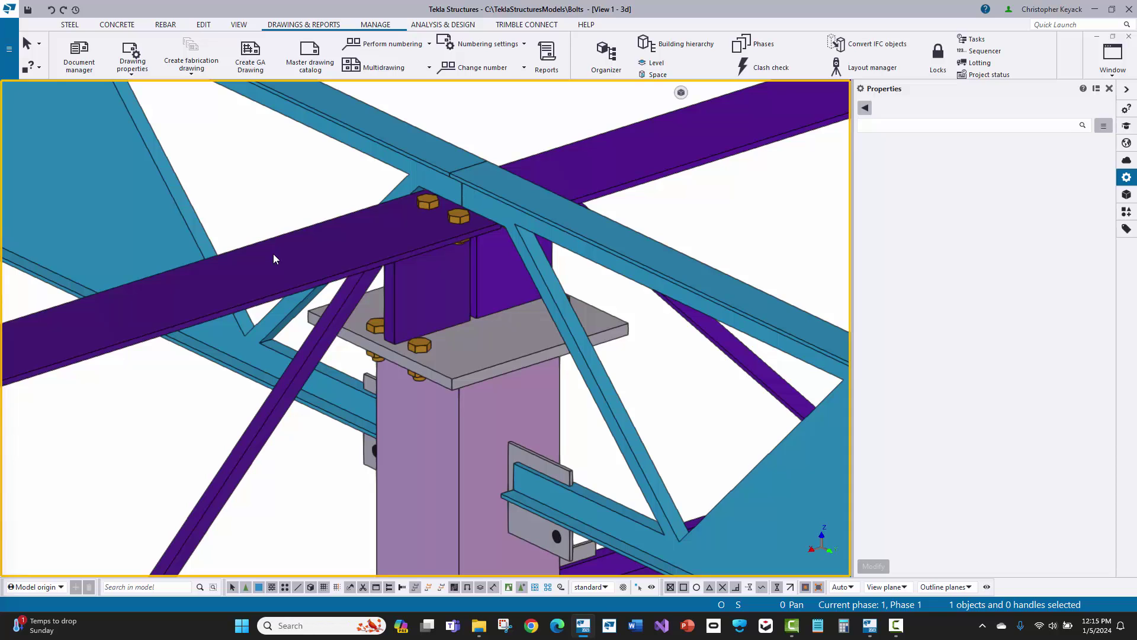
# Check the joist seat's other bolt, highlight the part joined by the two-bolt group at the column's cap plate, and clear the selection
pyautogui.click(428, 205)
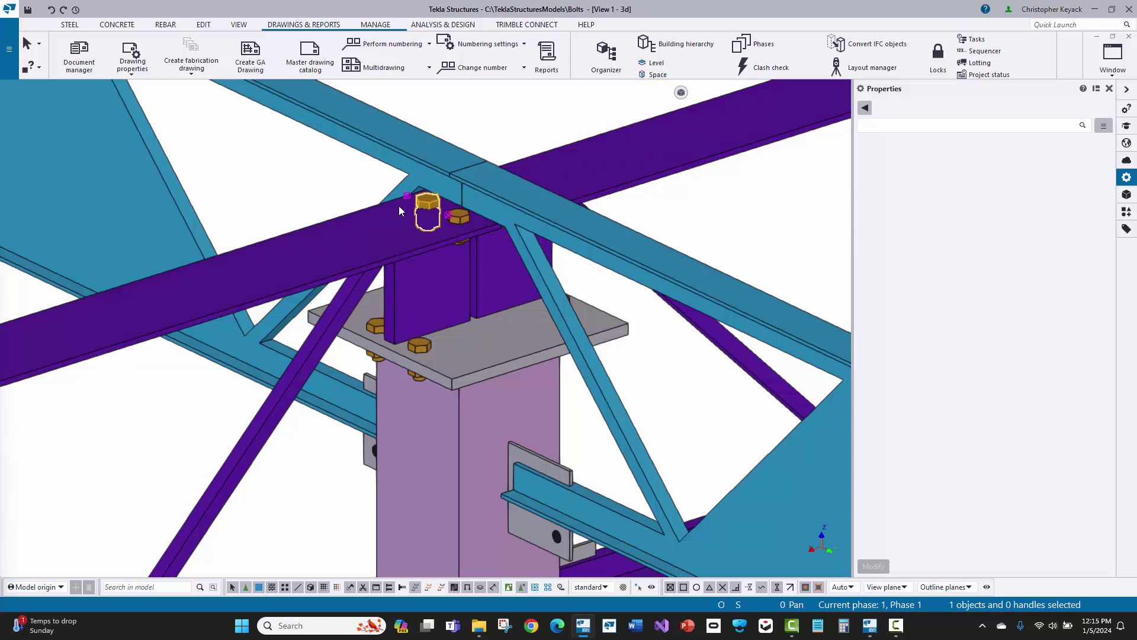
pyautogui.click(232, 185)
pyautogui.click(414, 349)
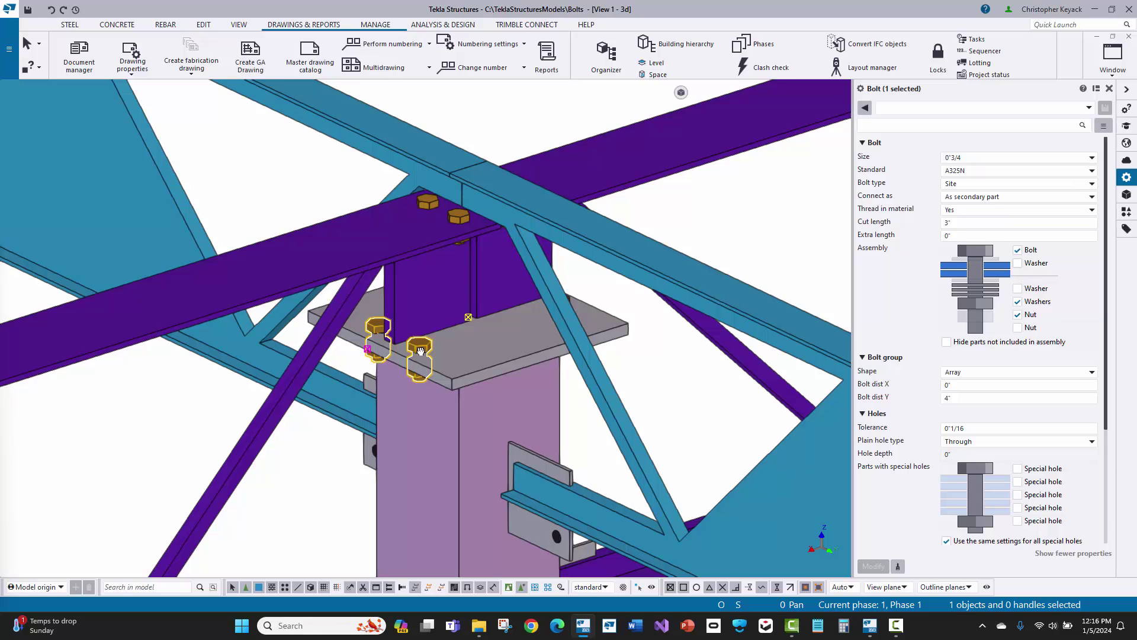
pyautogui.moveTo(413, 353); pyautogui.dragTo(445, 309, button='middle')
pyautogui.rightClick(448, 310)
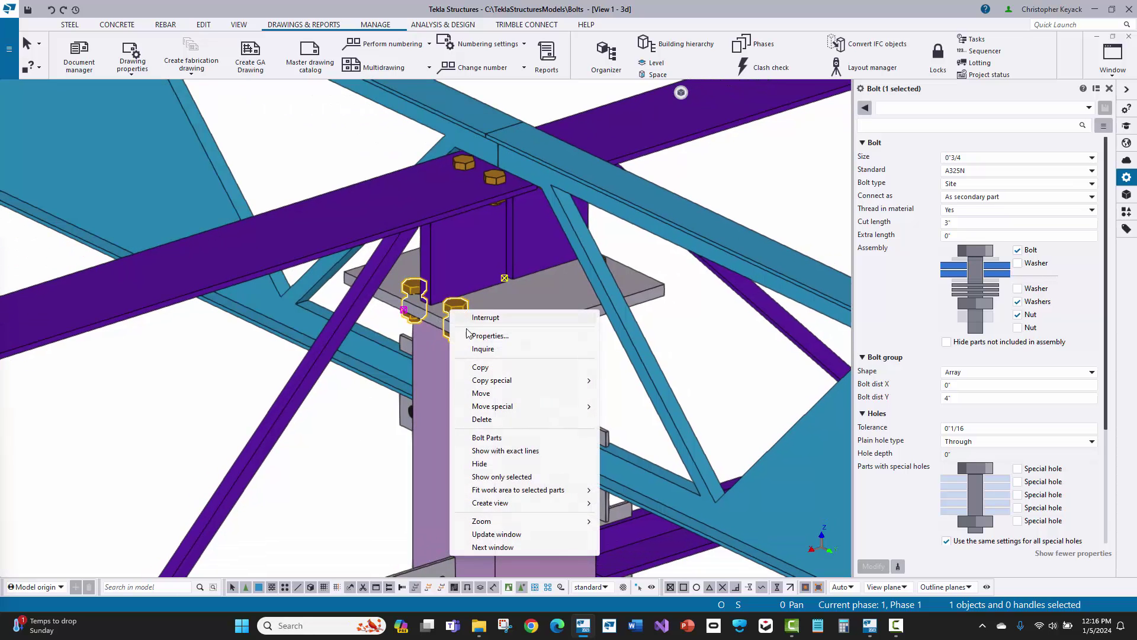
pyautogui.click(474, 333)
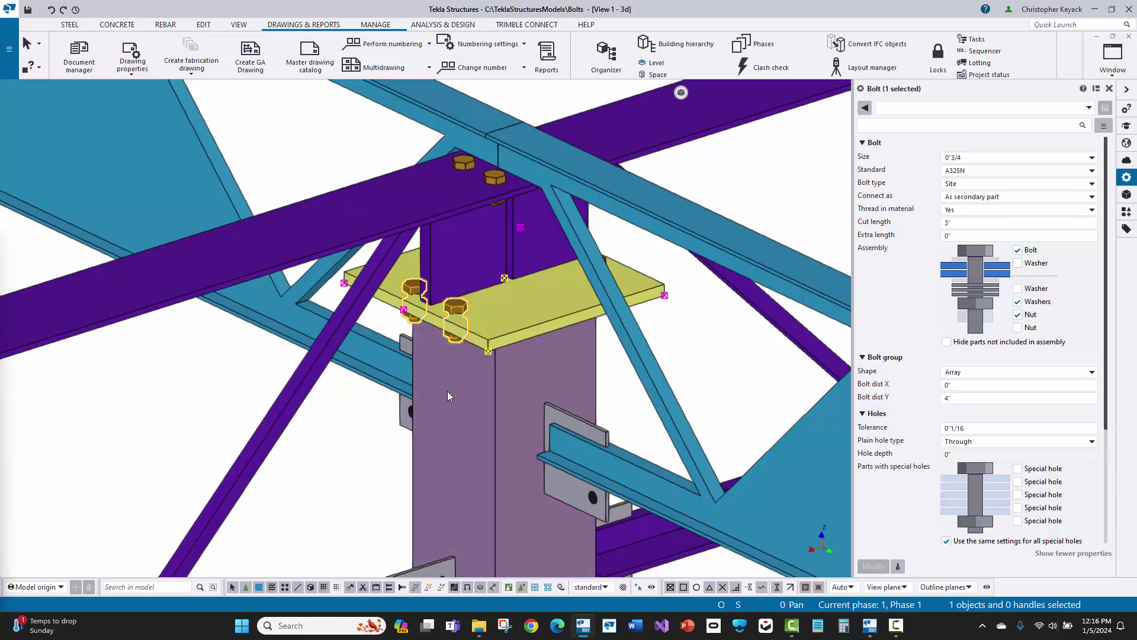
pyautogui.click(350, 441)
# Create the Bolt list report from the selected HSS8X8X1/4 column, replacing the existing file, examine its field bolts, and close the list
pyautogui.click(480, 425)
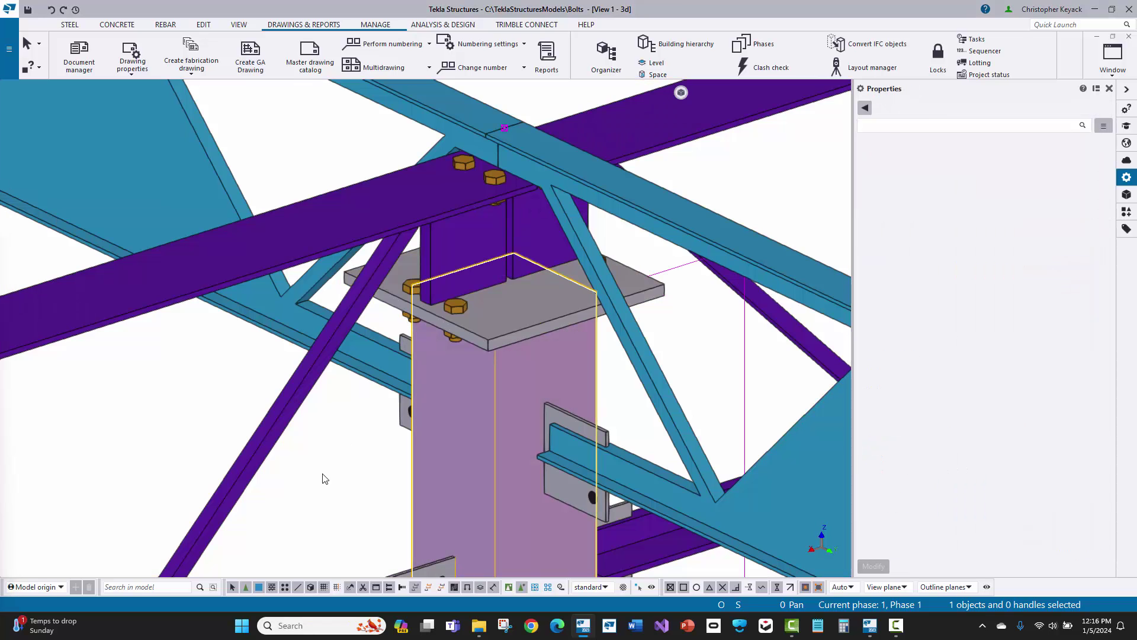
pyautogui.click(547, 56)
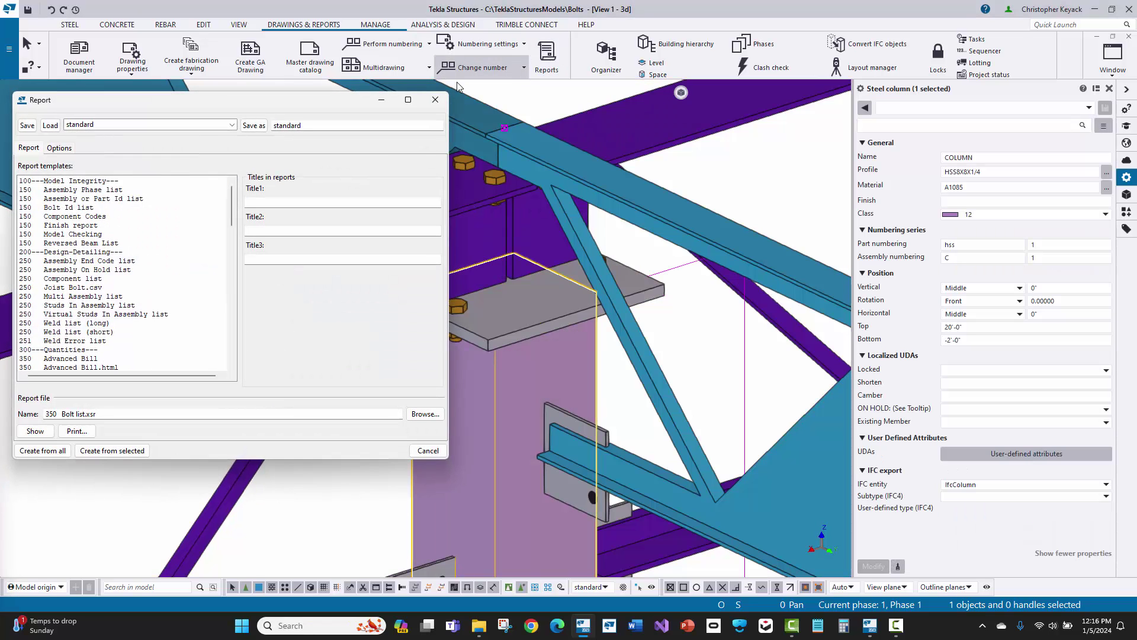
pyautogui.scroll(-2, 98, 212)
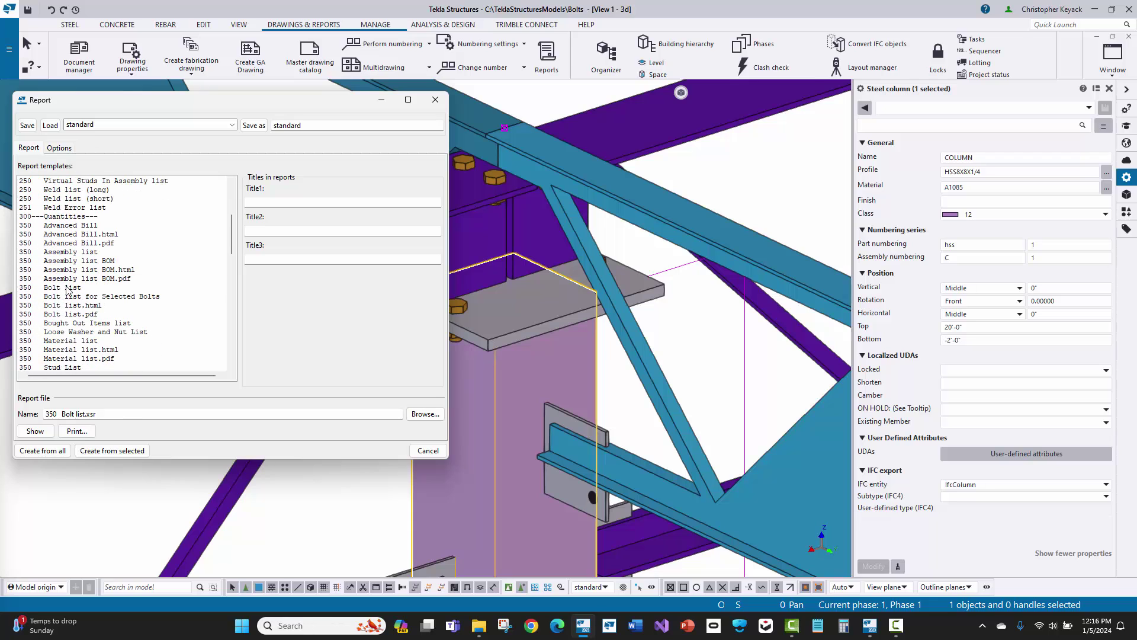
pyautogui.click(70, 287)
pyautogui.click(112, 450)
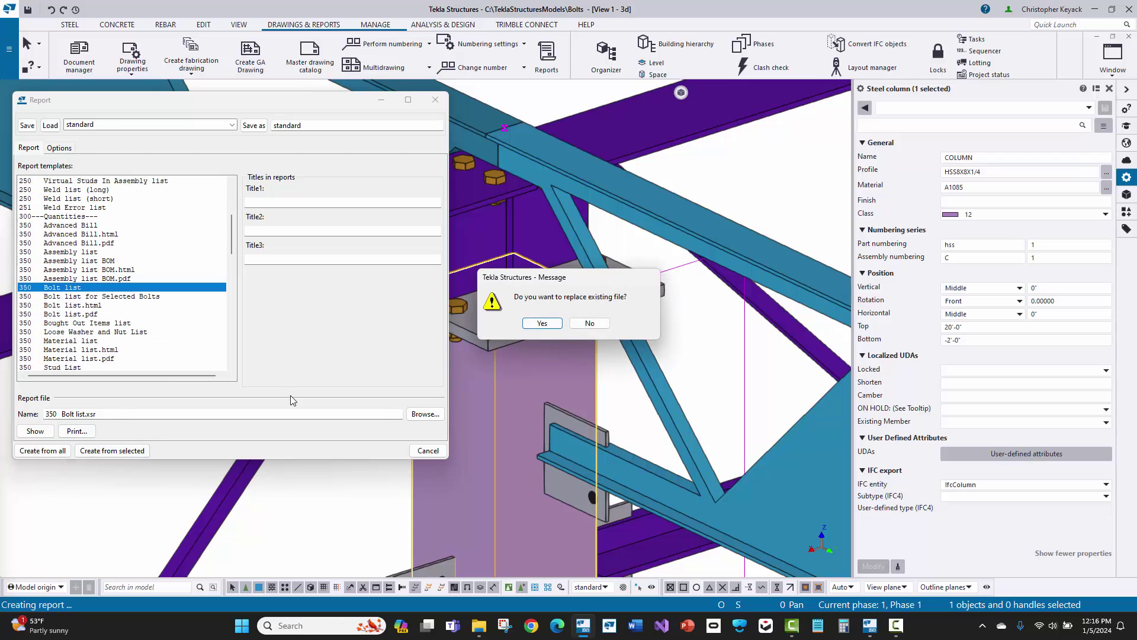
pyautogui.click(540, 323)
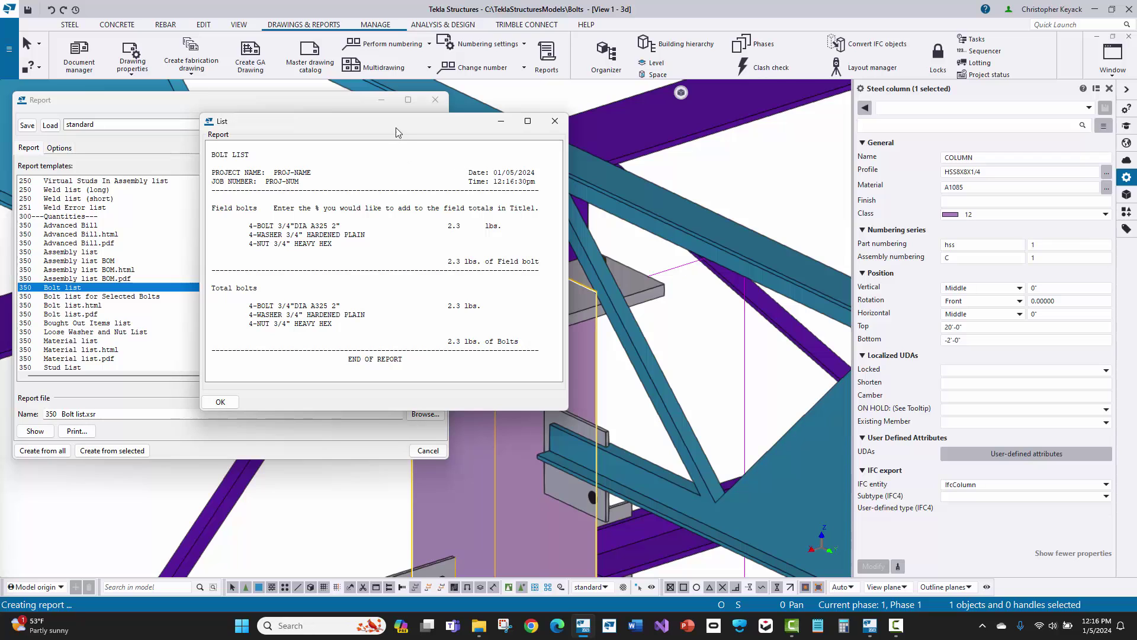
pyautogui.moveTo(392, 127); pyautogui.dragTo(819, 110)
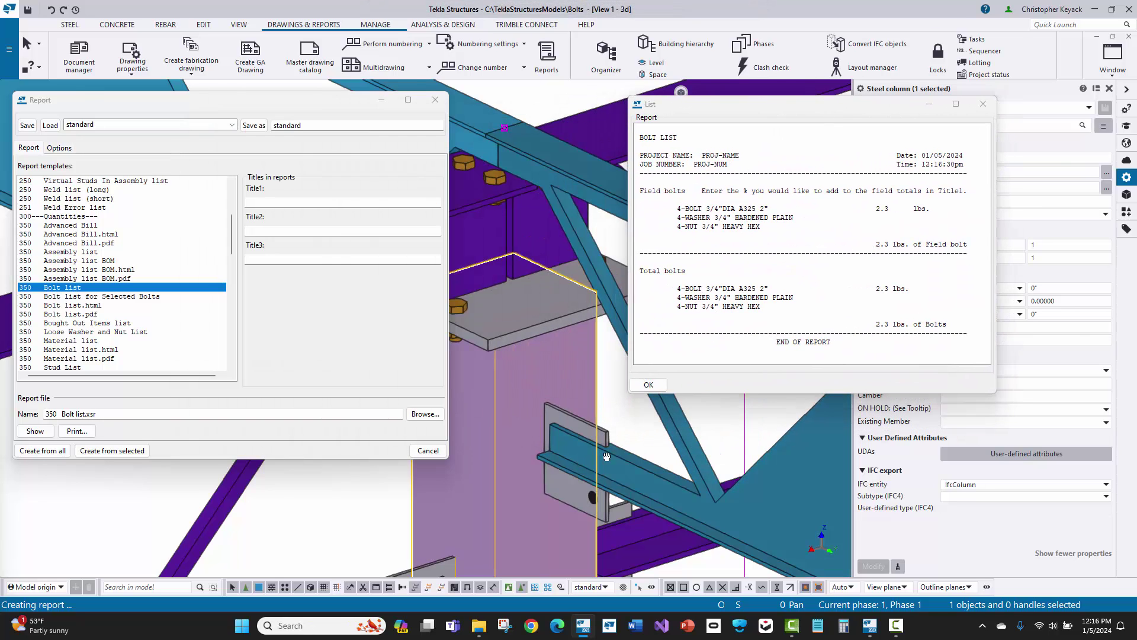
pyautogui.moveTo(536, 419); pyautogui.dragTo(596, 449, button='middle')
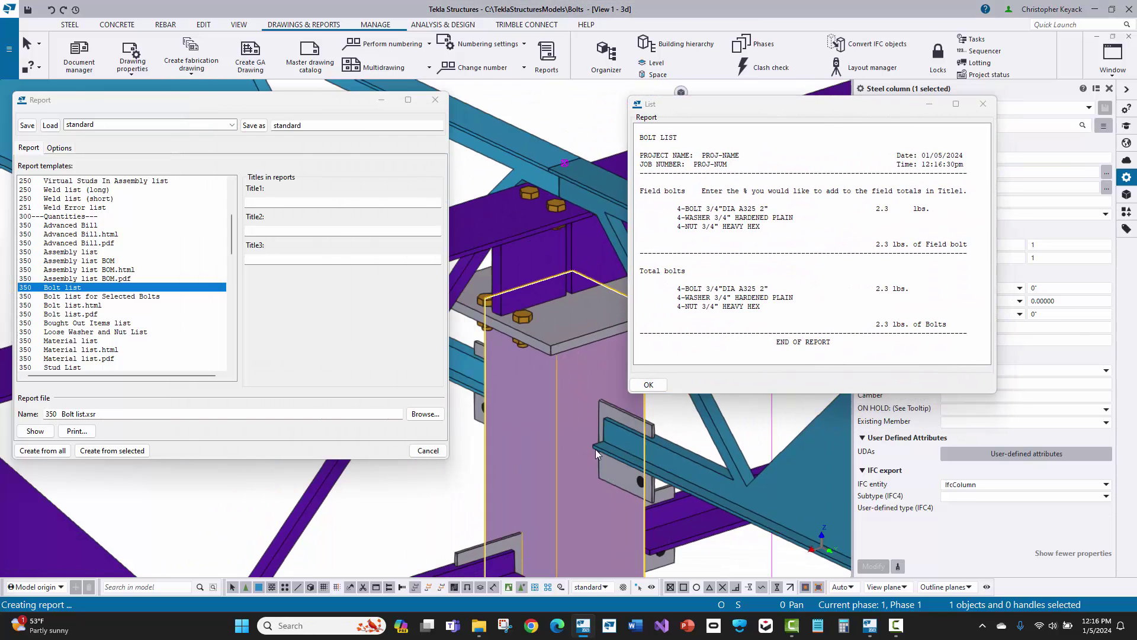
pyautogui.click(983, 103)
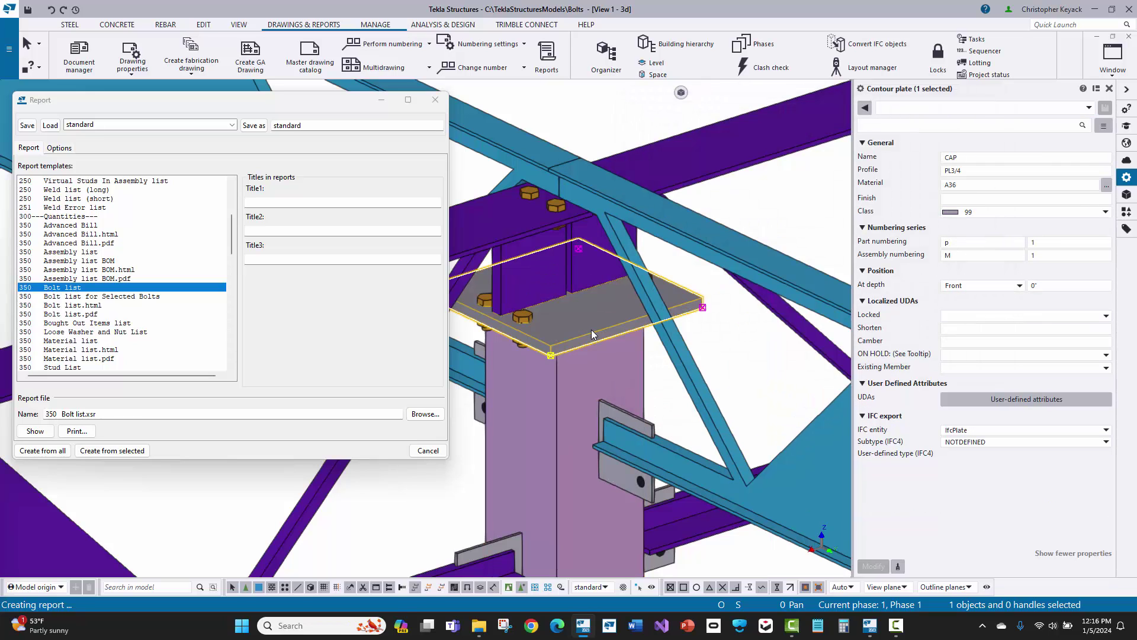
# Examine the cap plate's two-bolt group and the HSS8X8X1/4 column by selecting each, and close the Report dialog
pyautogui.click(527, 315)
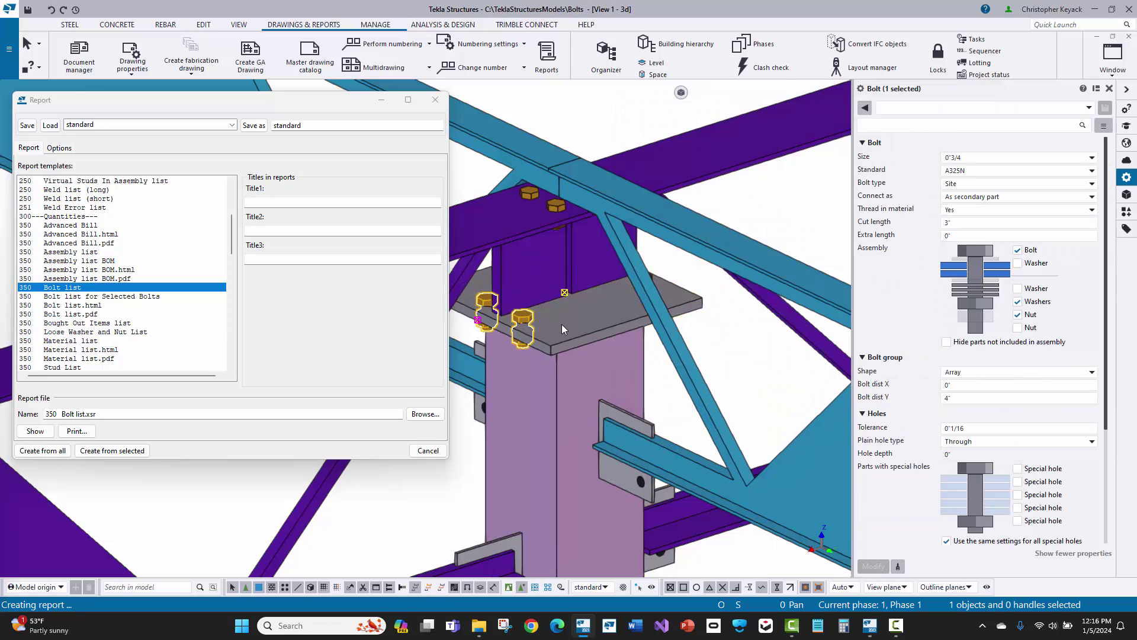
pyautogui.click(568, 380)
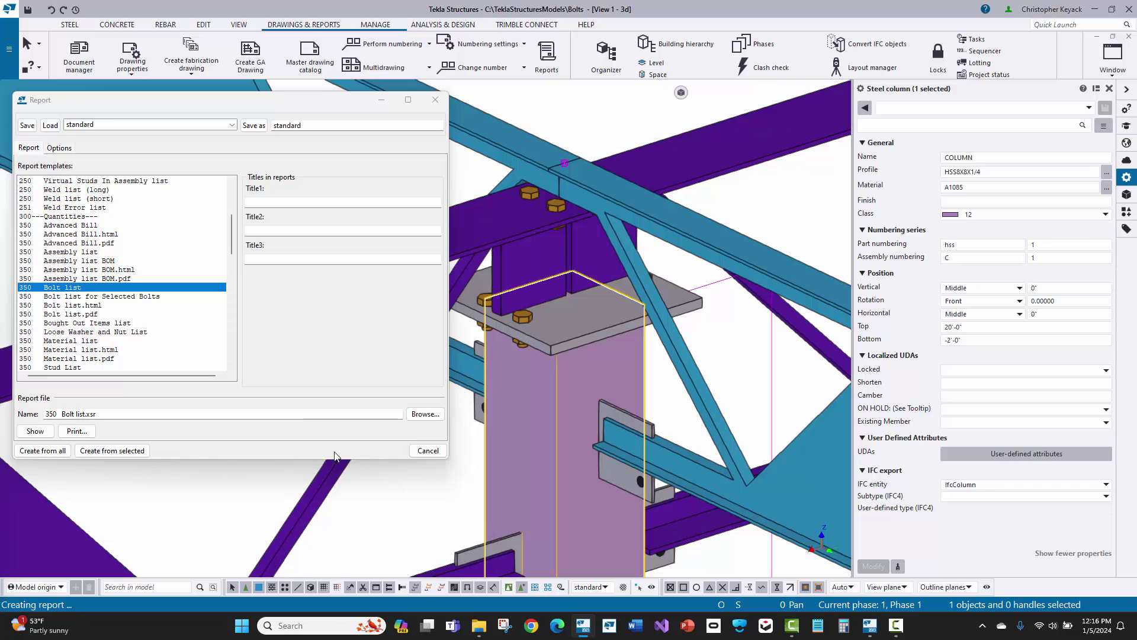
pyautogui.click(414, 478)
pyautogui.scroll(-2, 402, 467)
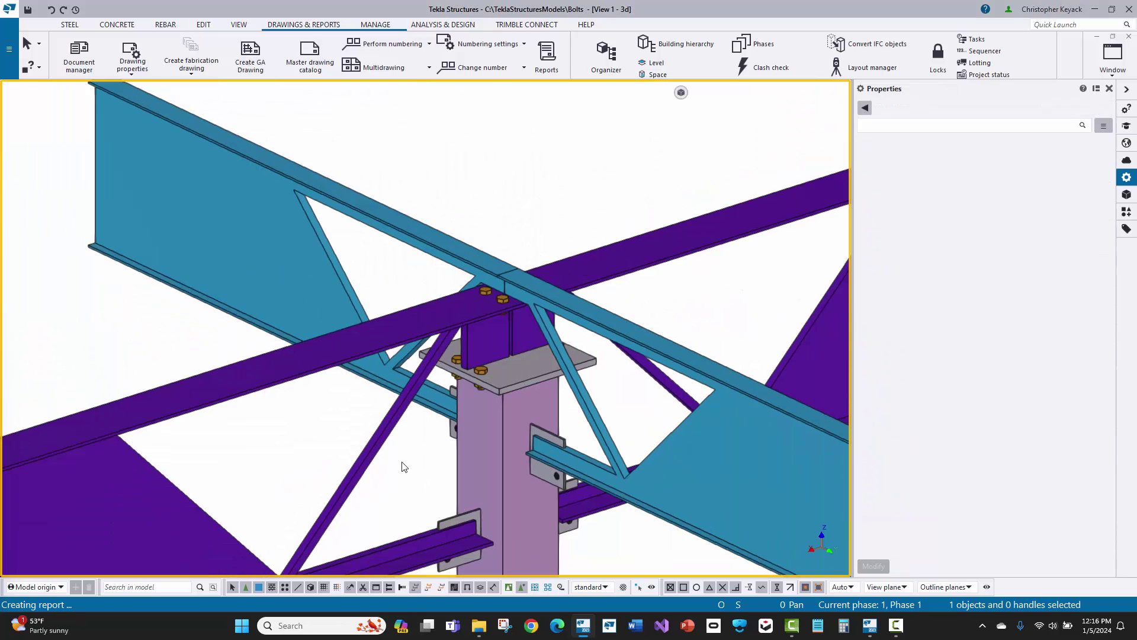
# Set the 3D view's color and transparency representation to Color by Phase
pyautogui.scroll(-6, 309, 408)
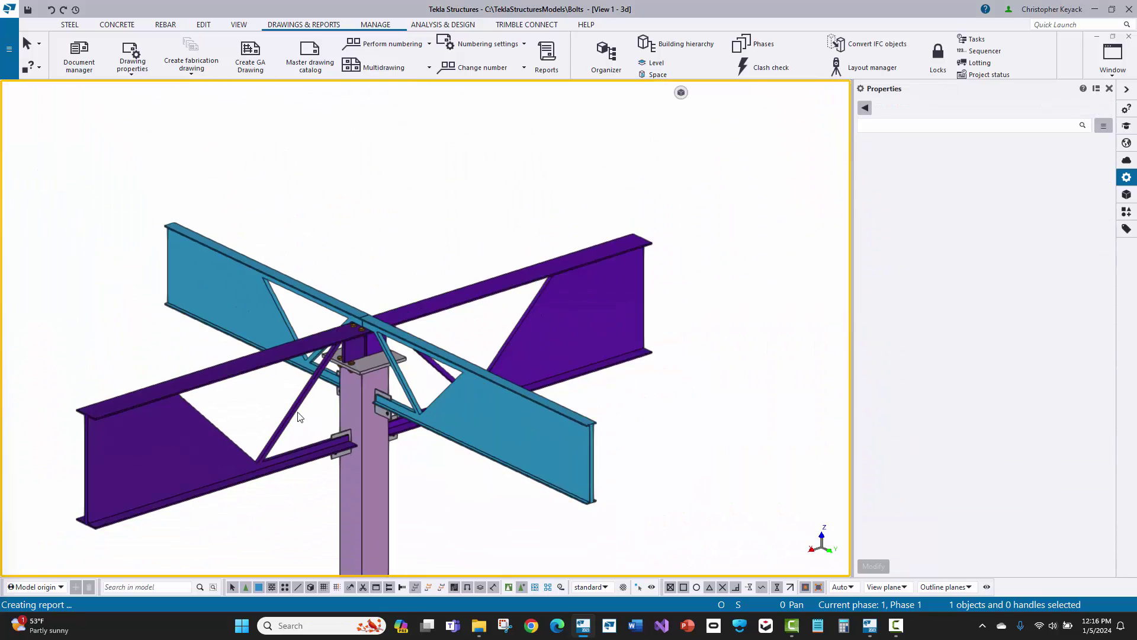
pyautogui.scroll(3, 405, 323)
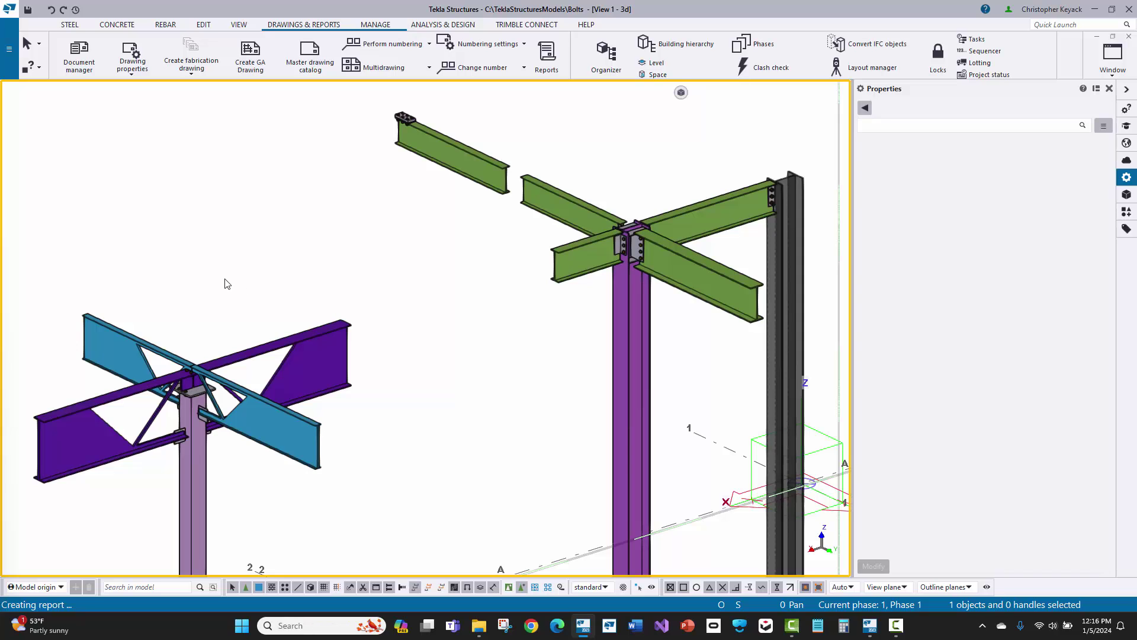
pyautogui.doubleClick(297, 196)
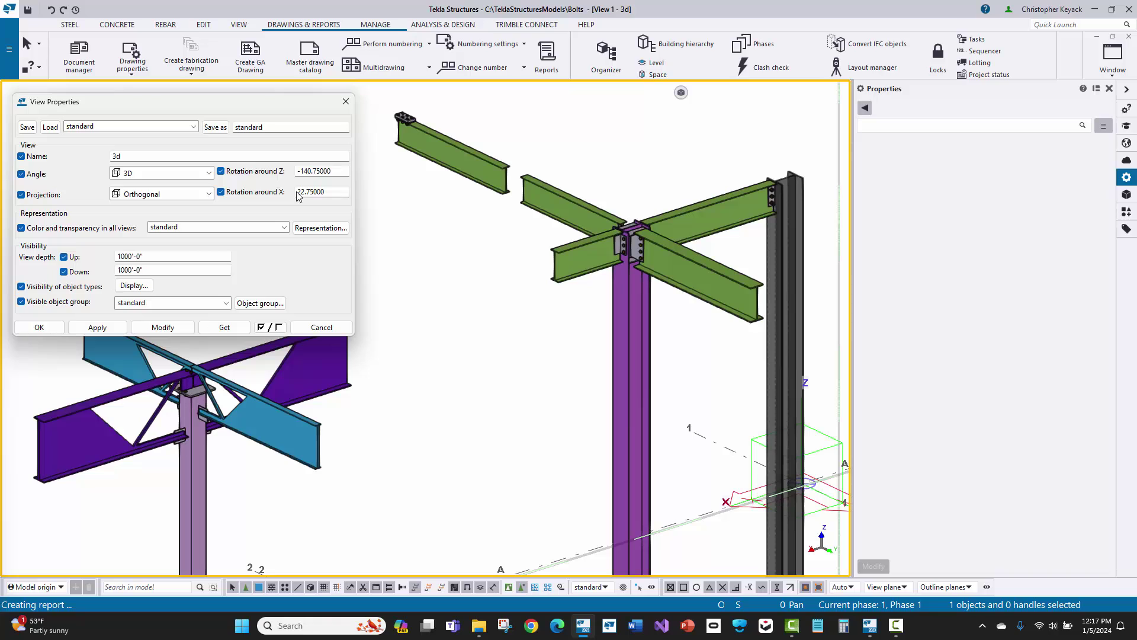
pyautogui.click(194, 228)
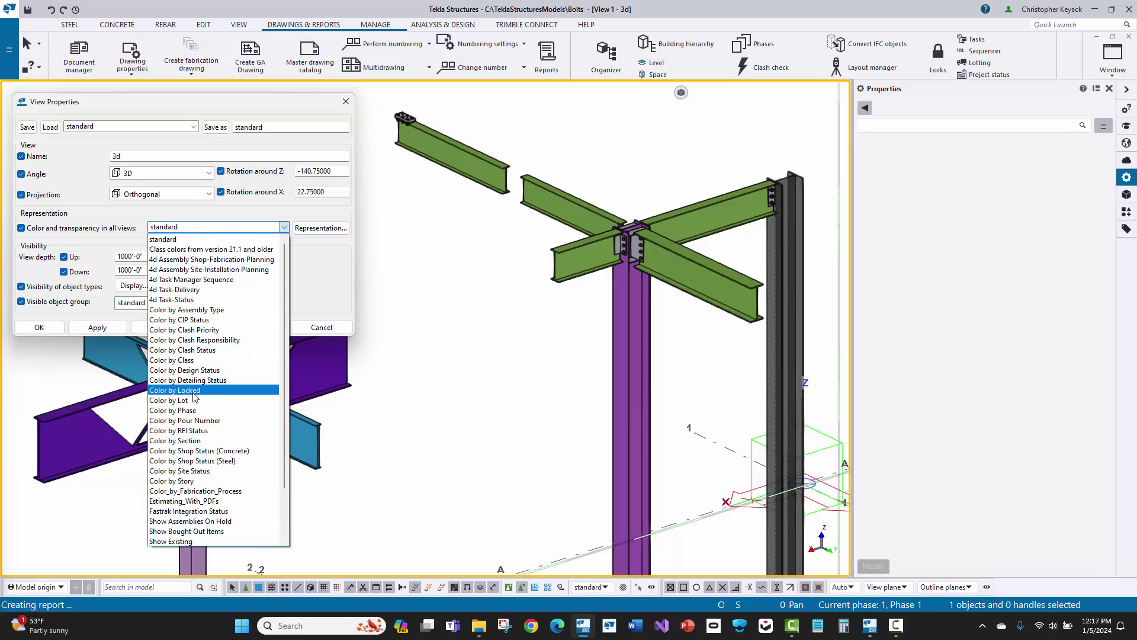
pyautogui.click(195, 410)
pyautogui.click(161, 329)
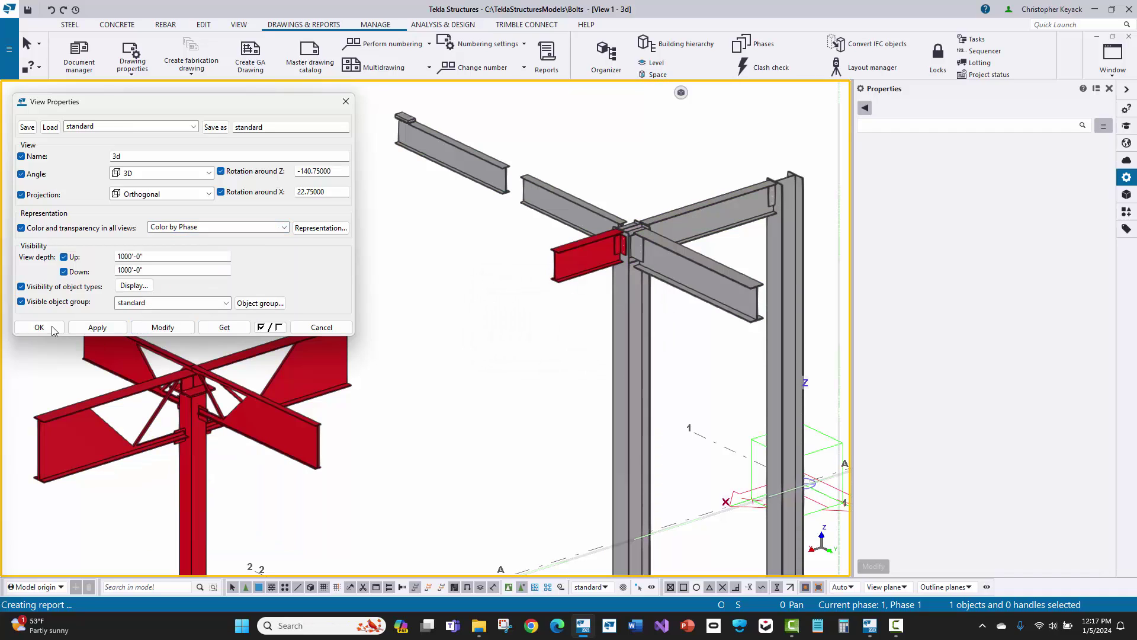
pyautogui.click(39, 327)
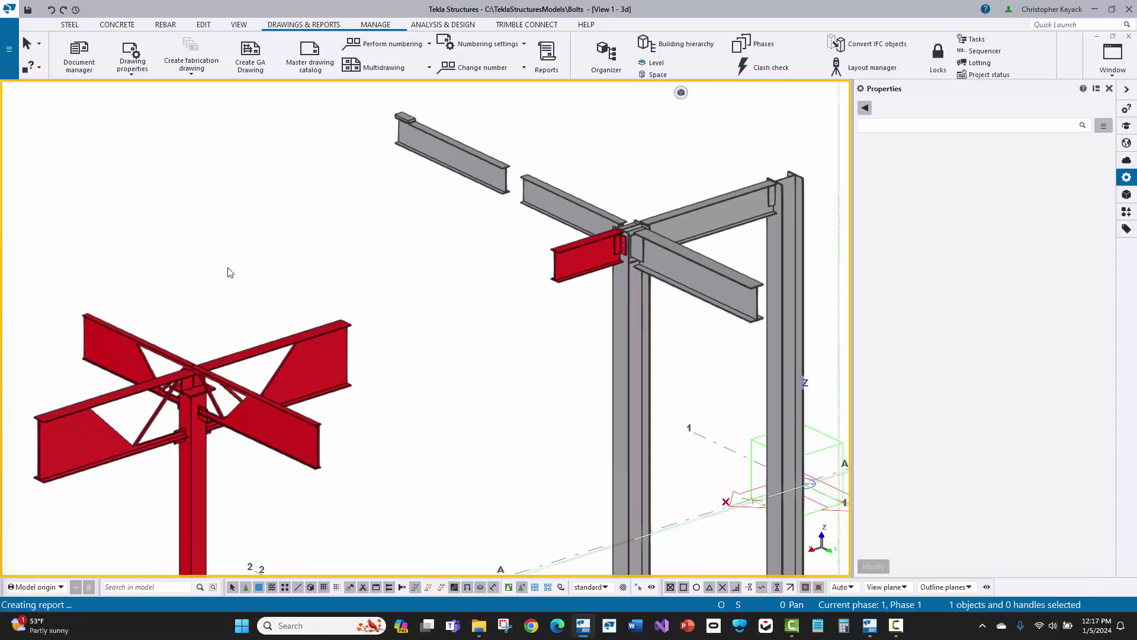
# Examine the red W14X22 beam and its three-bolt group at the column by selecting each, and clear the selection
pyautogui.scroll(10, 652, 213)
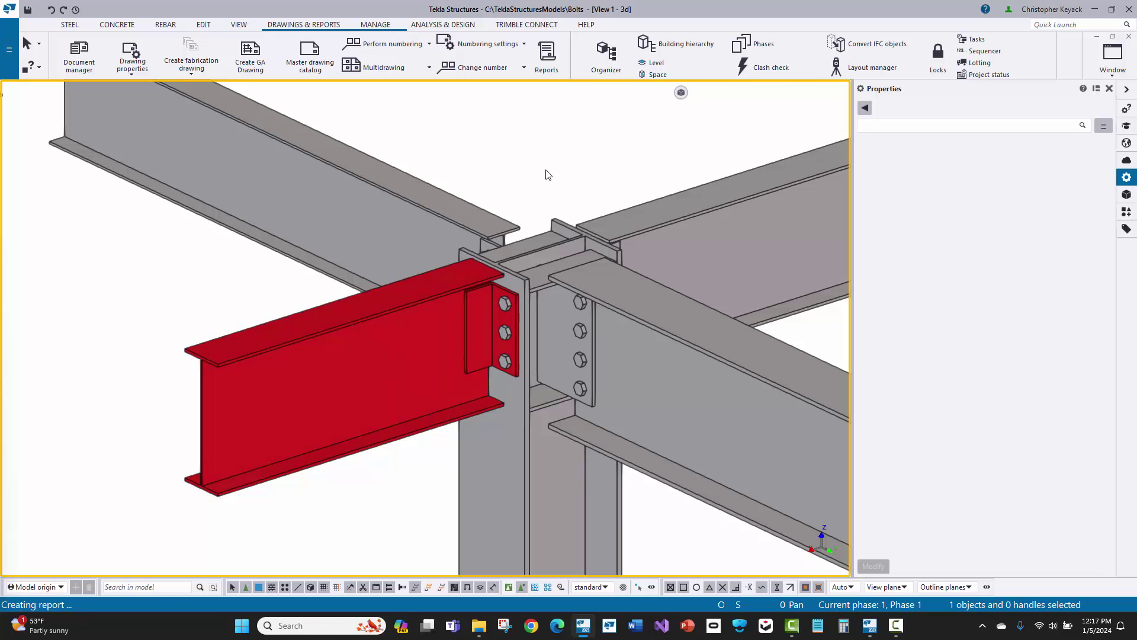
pyautogui.click(507, 307)
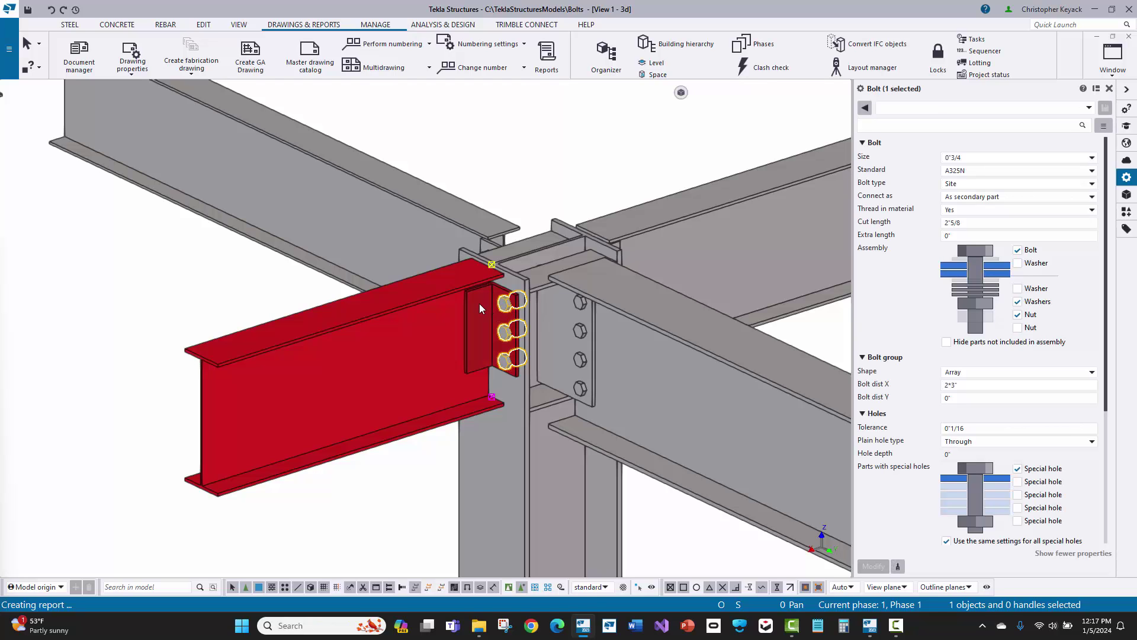
pyautogui.click(207, 278)
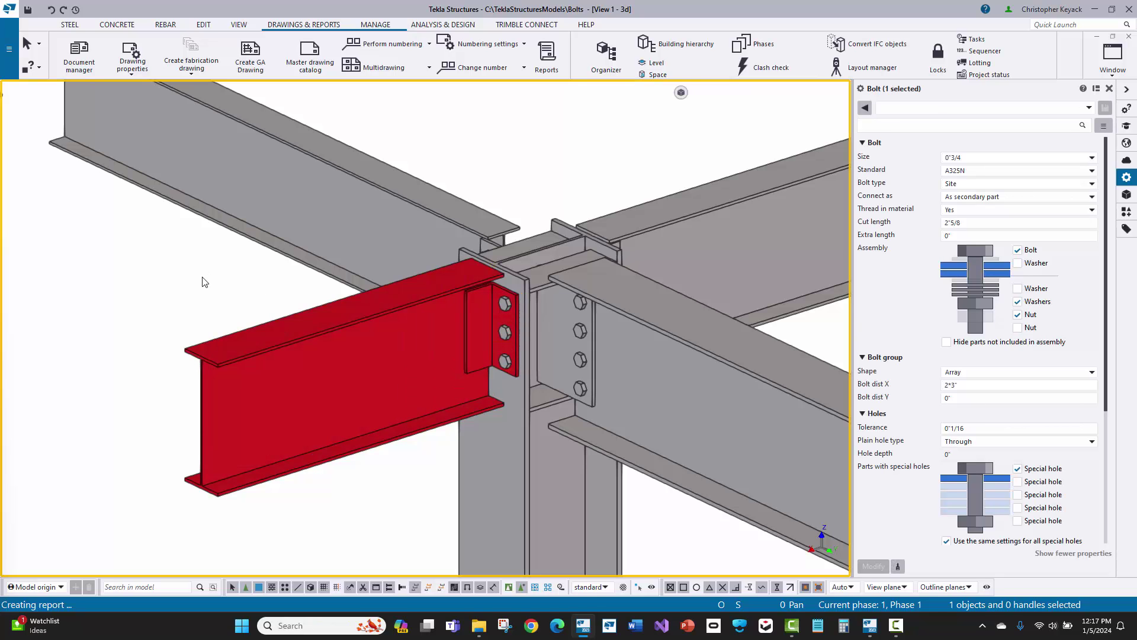
pyautogui.click(295, 330)
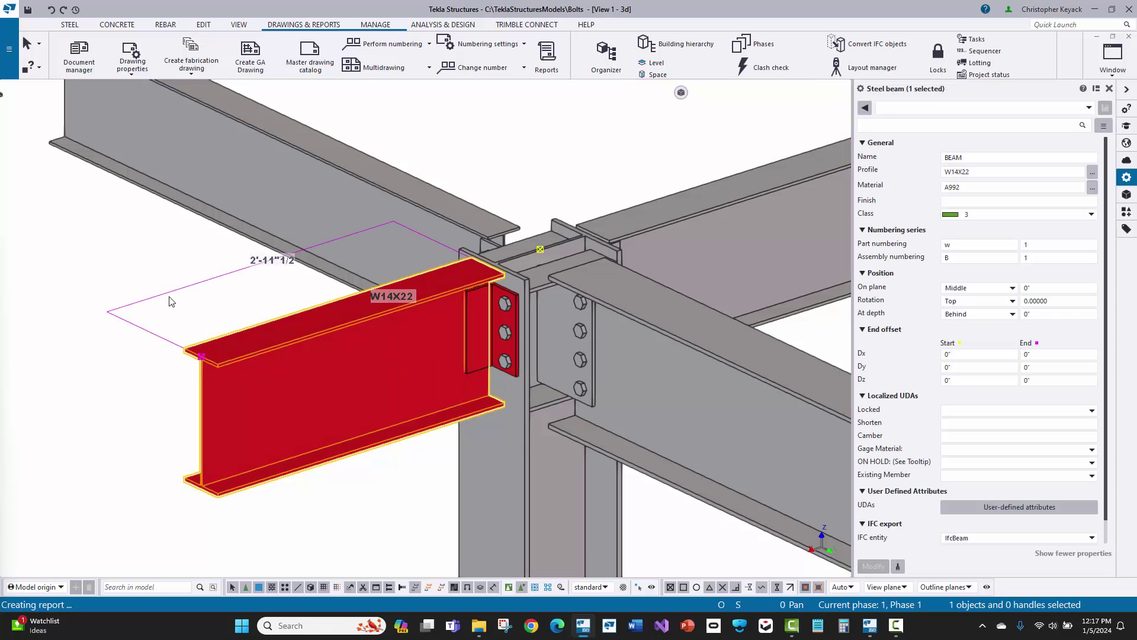
pyautogui.click(216, 299)
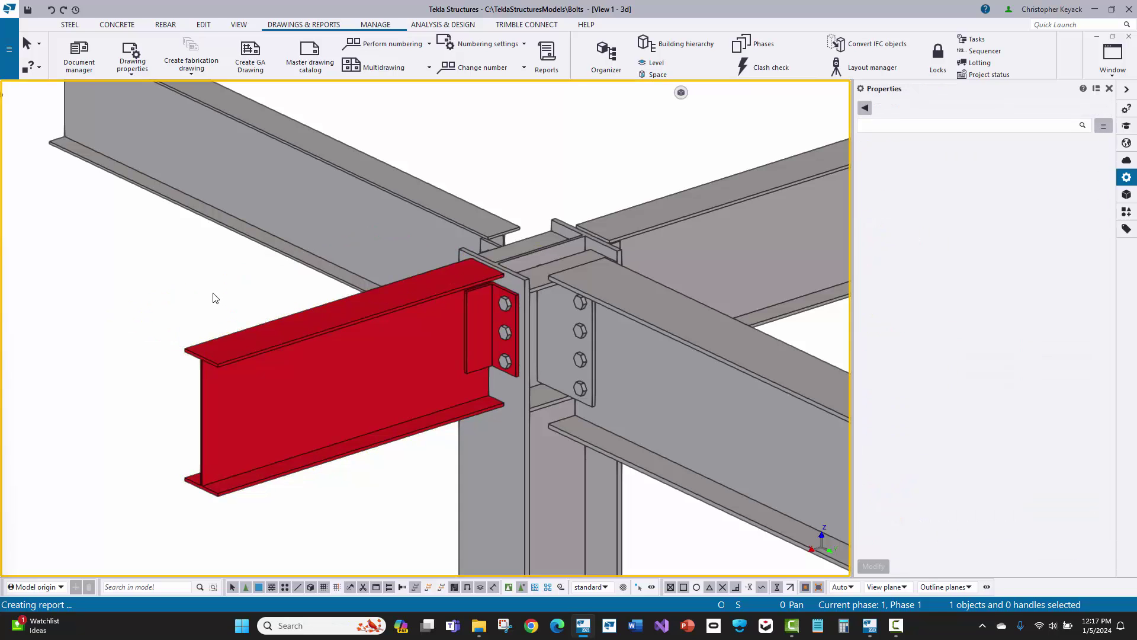
# With the red beam's three-bolt group selected, compare the Bolt list and Bolt list for Selected Bolts templates, close the Report dialog and clear the selection
pyautogui.click(501, 304)
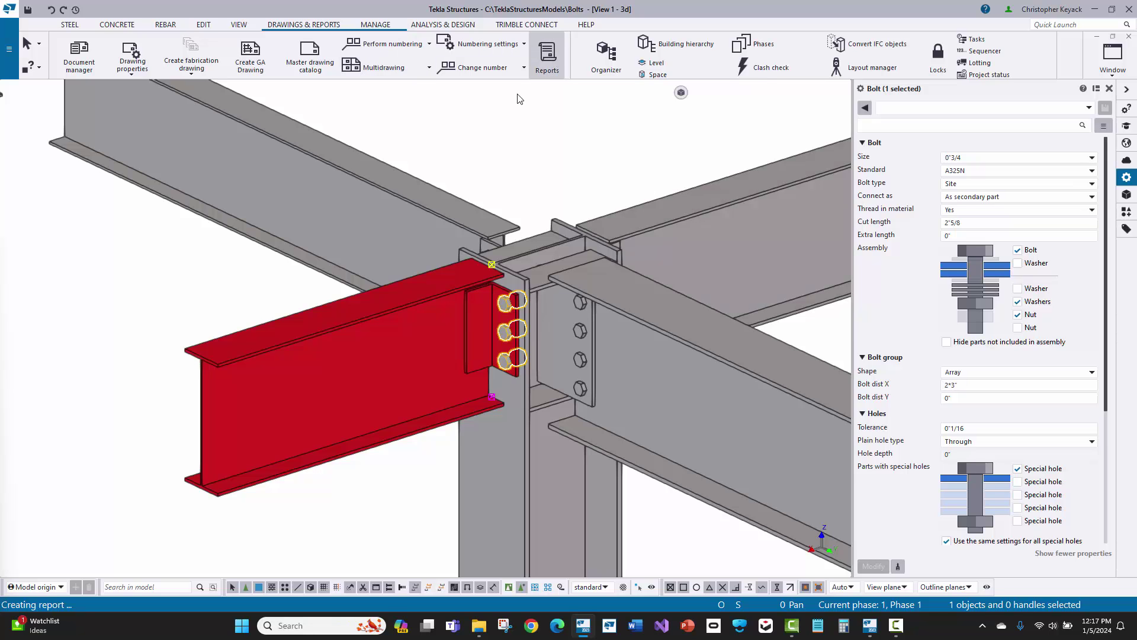
pyautogui.scroll(-4, 101, 249)
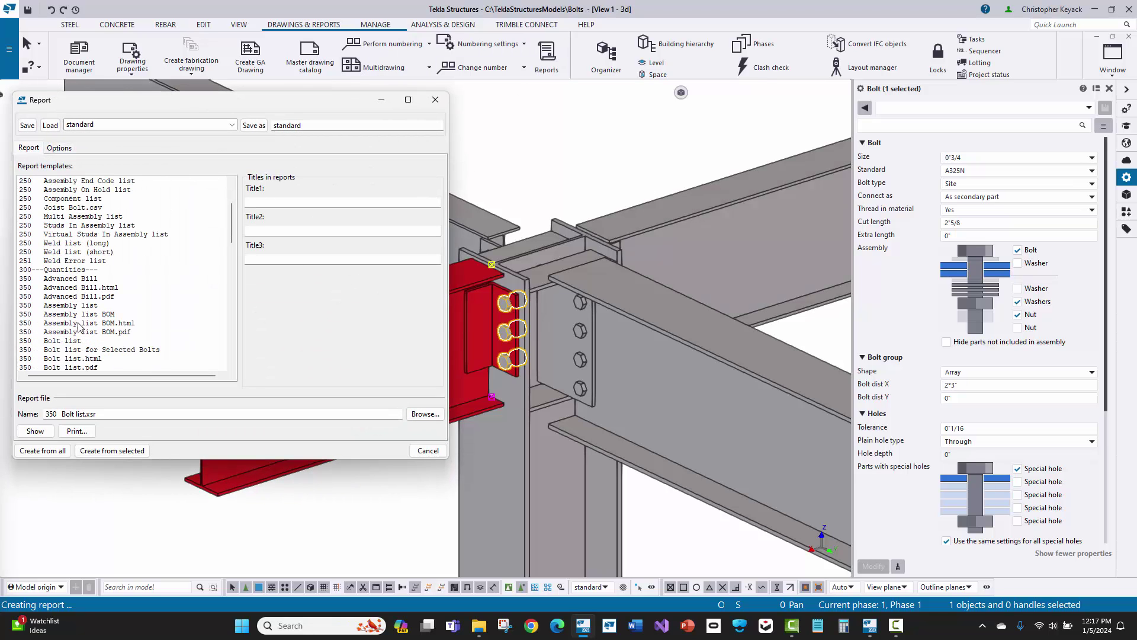
pyautogui.click(70, 341)
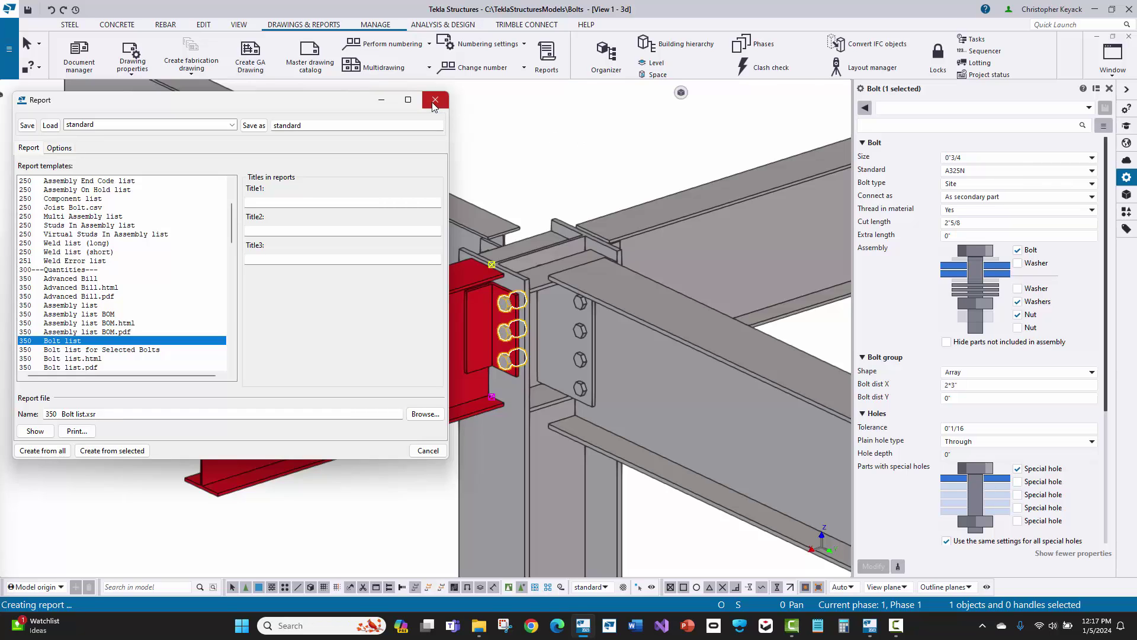
pyautogui.click(73, 349)
pyautogui.click(75, 343)
pyautogui.click(73, 351)
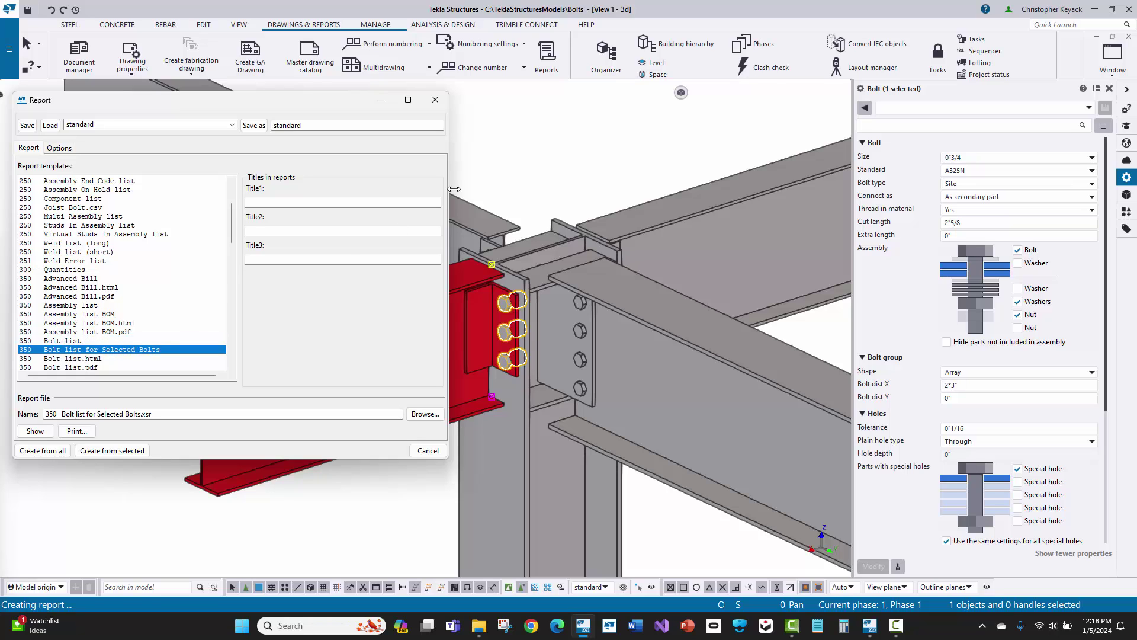
pyautogui.click(435, 99)
pyautogui.click(572, 109)
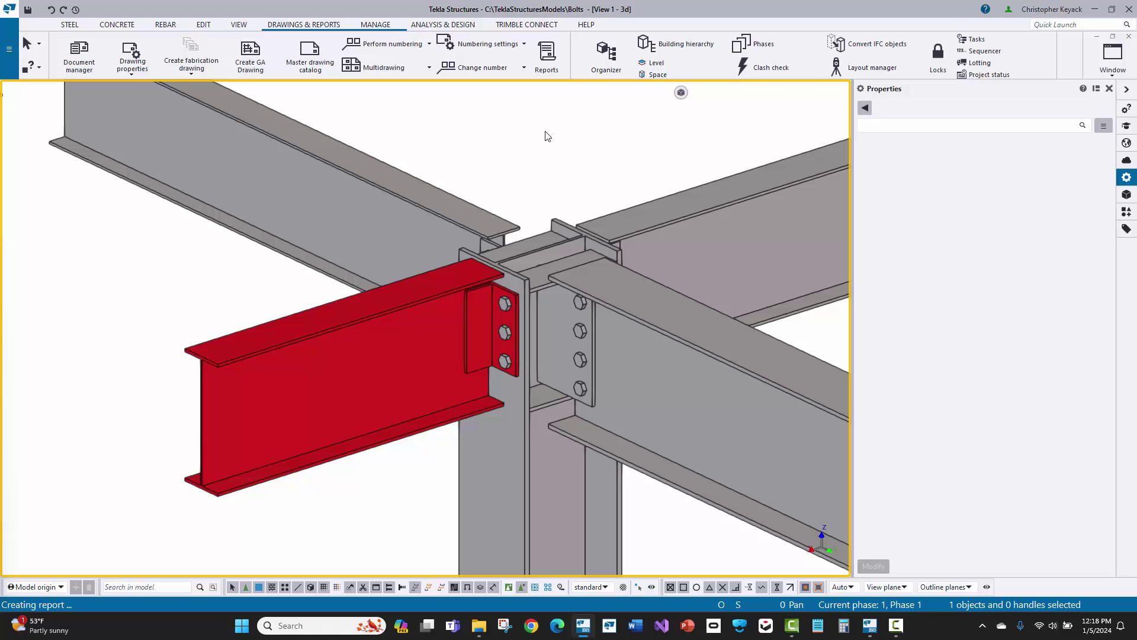
pyautogui.scroll(-1, 526, 186)
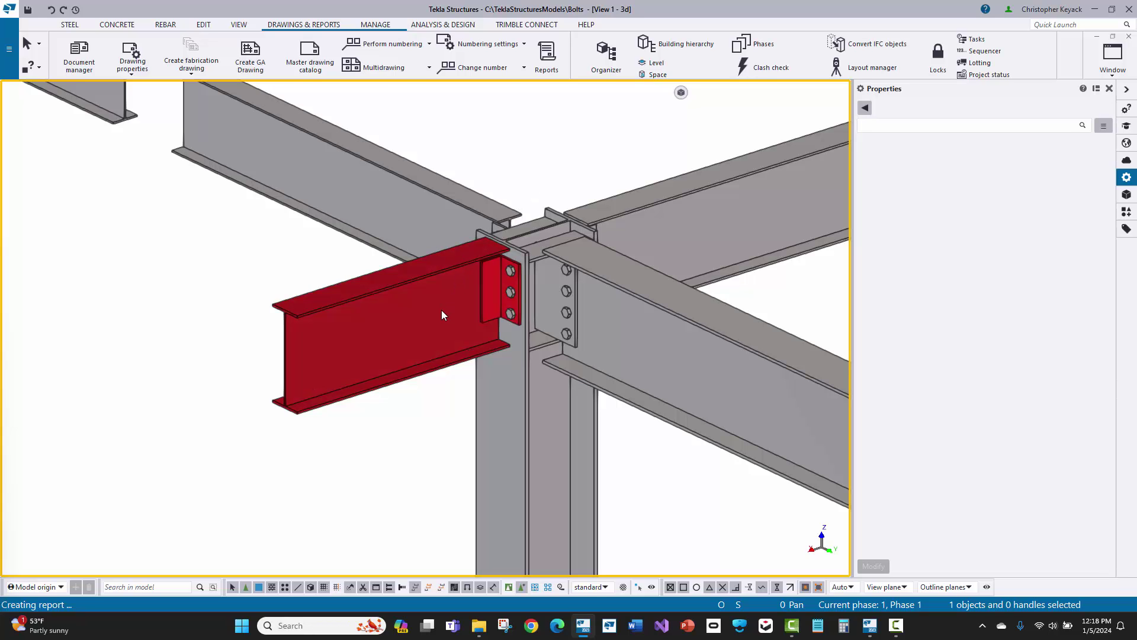
pyautogui.scroll(-2, 442, 310)
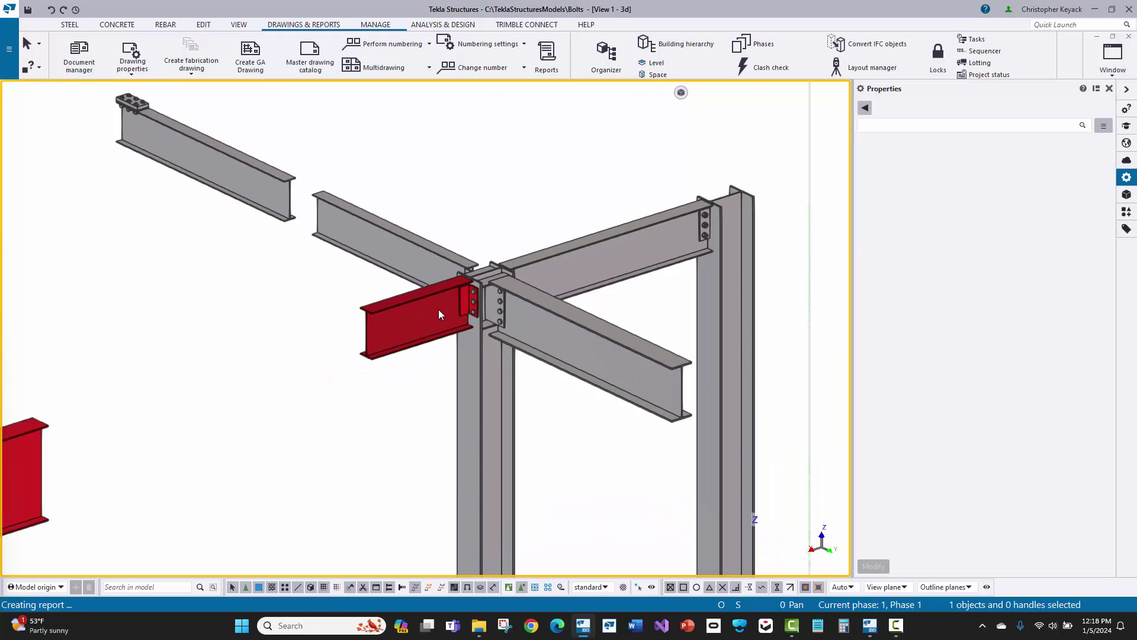
pyautogui.scroll(-3, 403, 305)
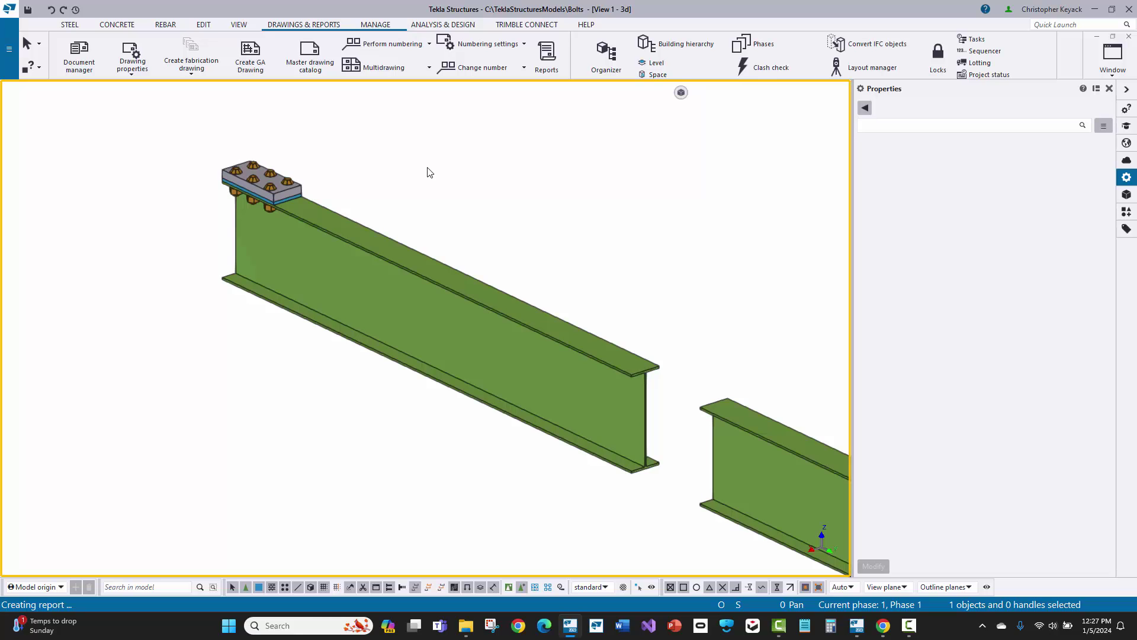
# In the project's user-defined attributes, set Show Field Bolts to Free Standing among the additional drawing switches and save the change
pyautogui.click(9, 50)
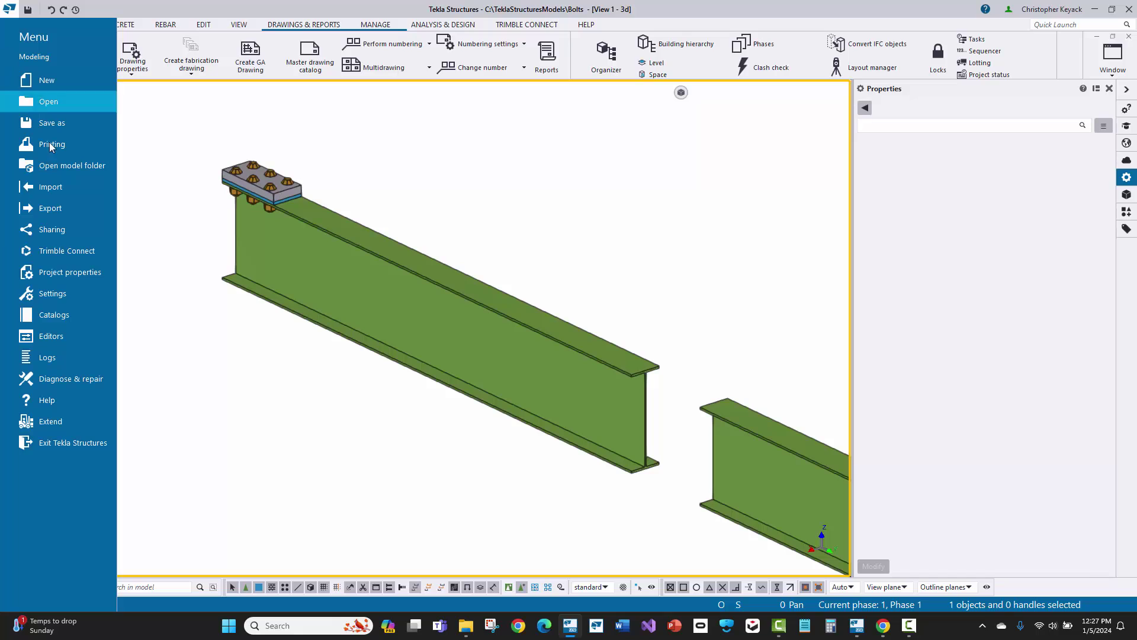
pyautogui.click(87, 275)
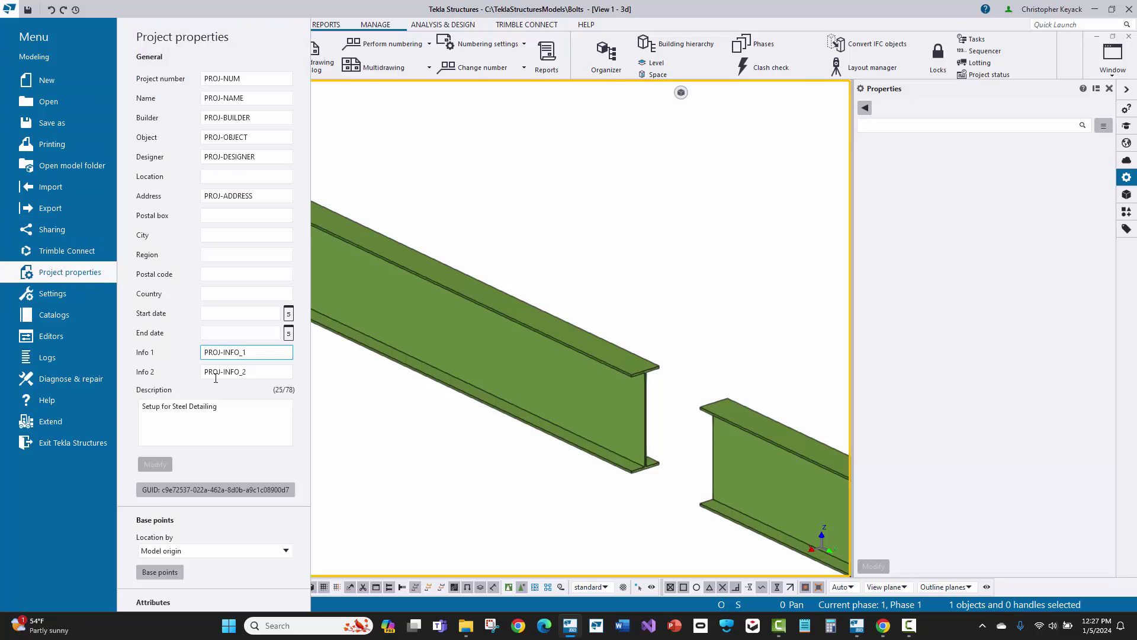
pyautogui.scroll(-1, 203, 458)
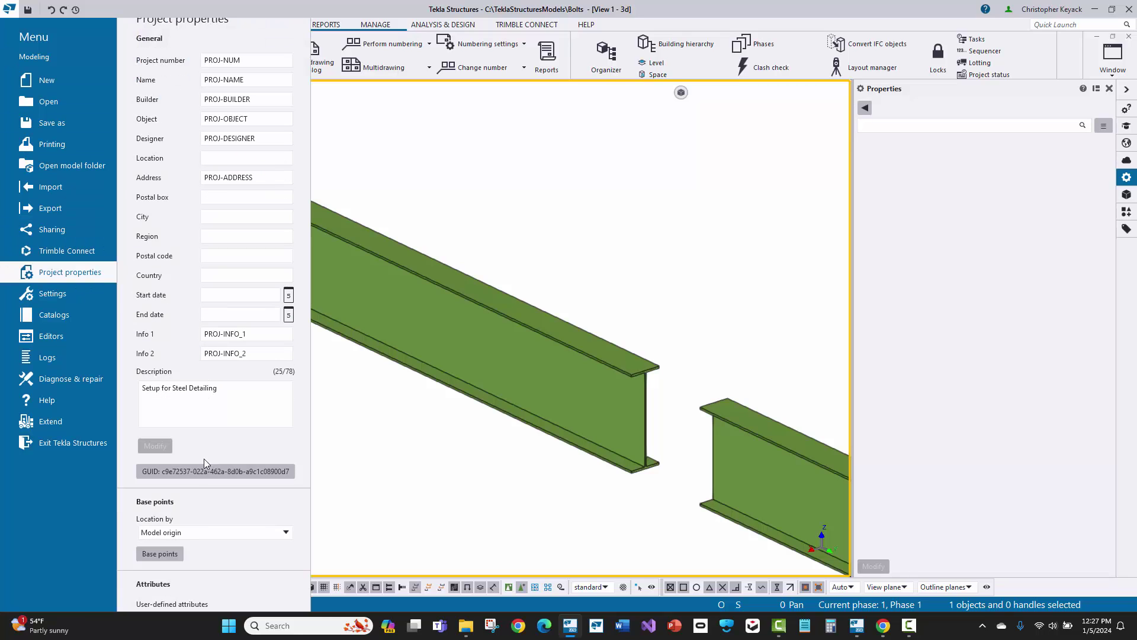
pyautogui.click(173, 603)
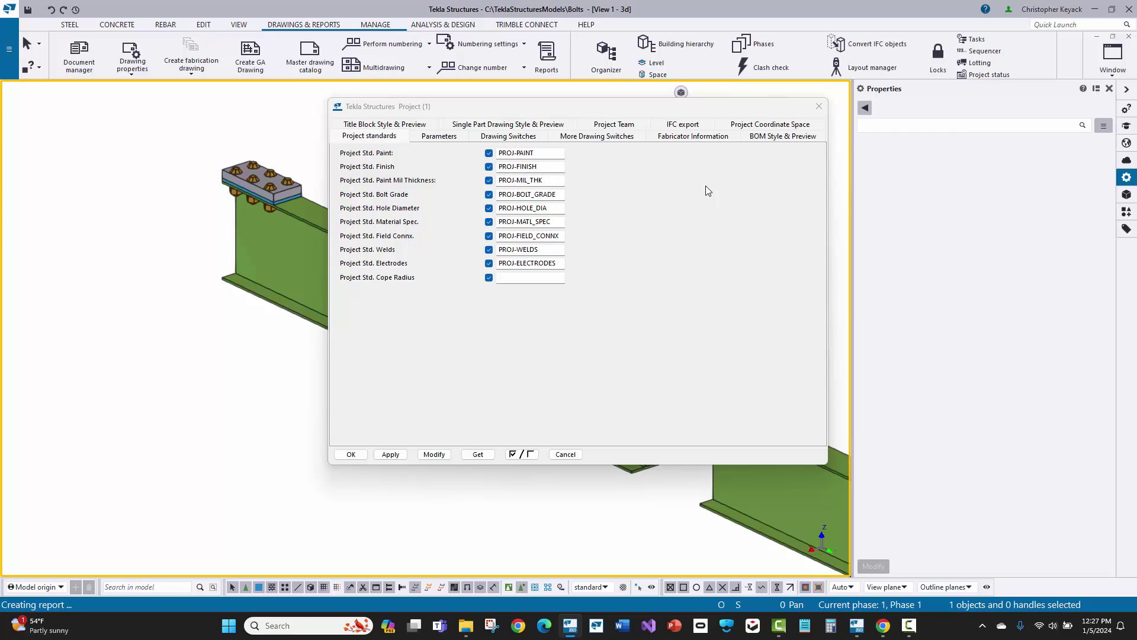
pyautogui.click(513, 136)
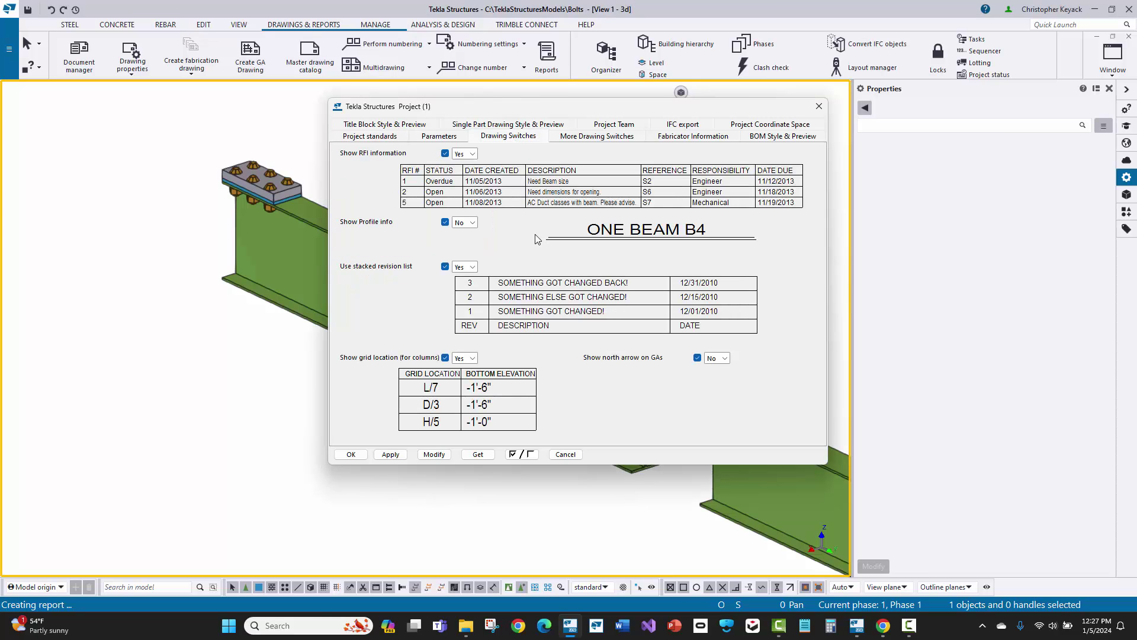
pyautogui.click(594, 138)
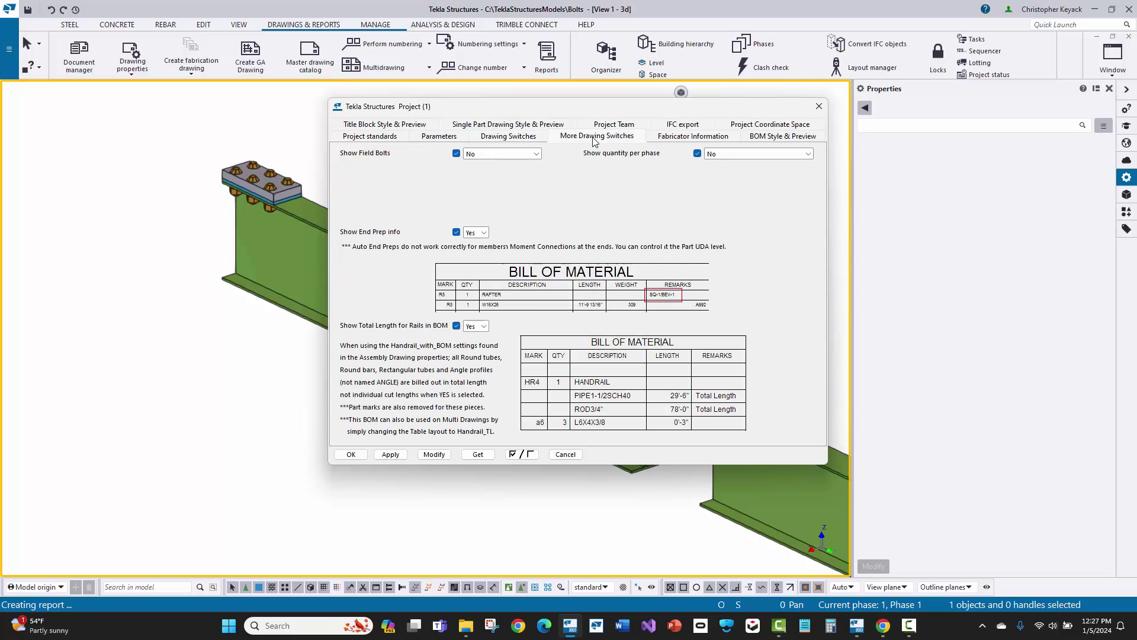
pyautogui.click(478, 154)
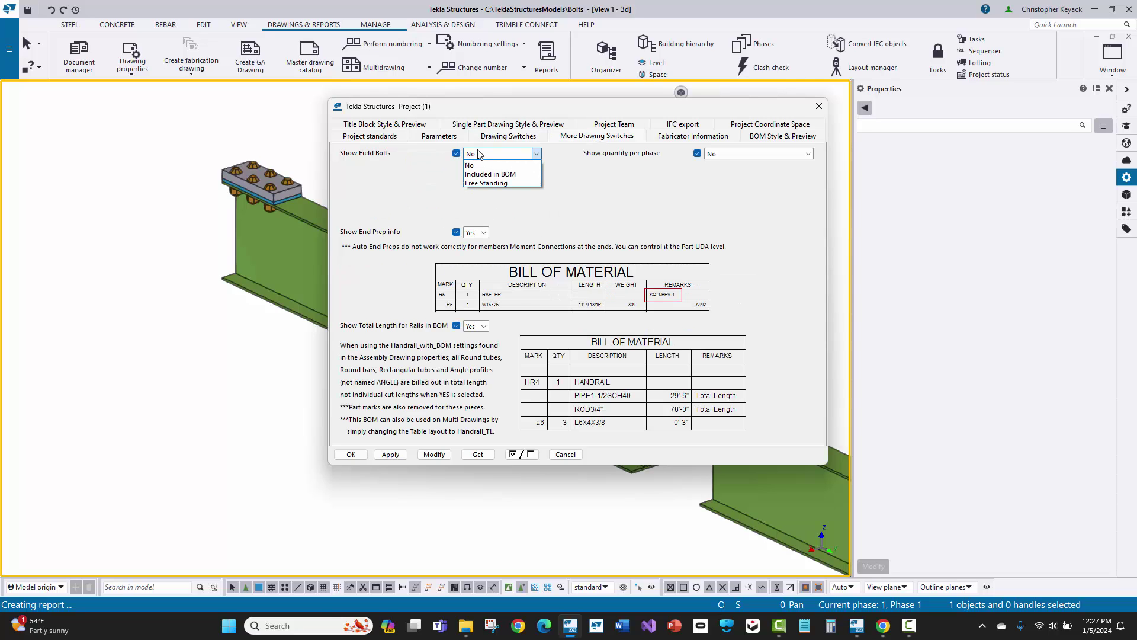
pyautogui.click(503, 184)
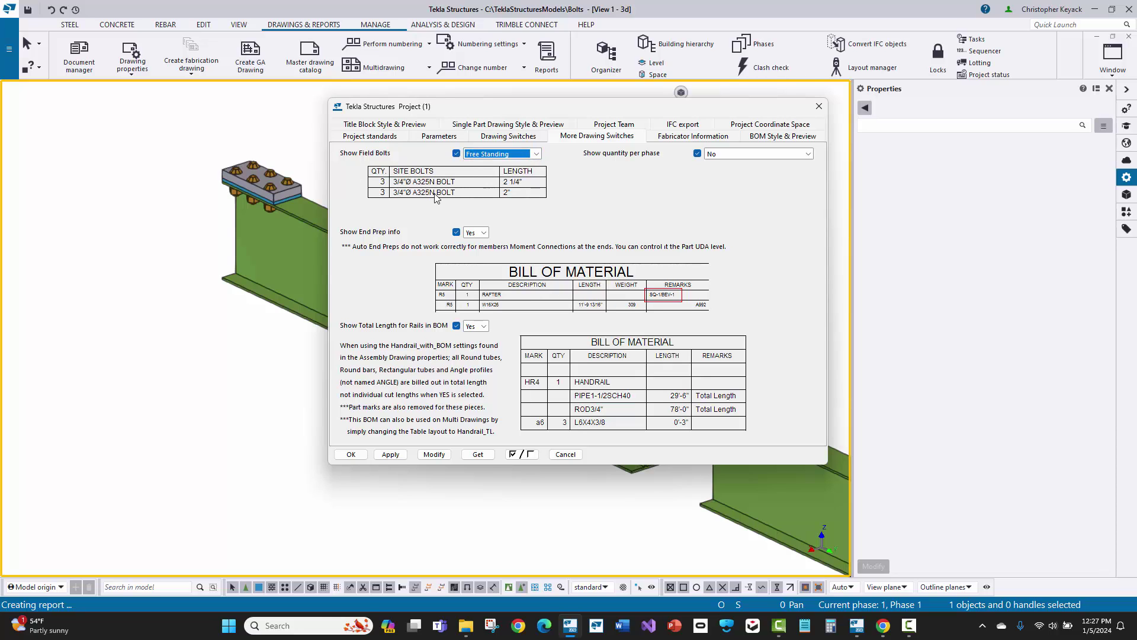
pyautogui.click(434, 454)
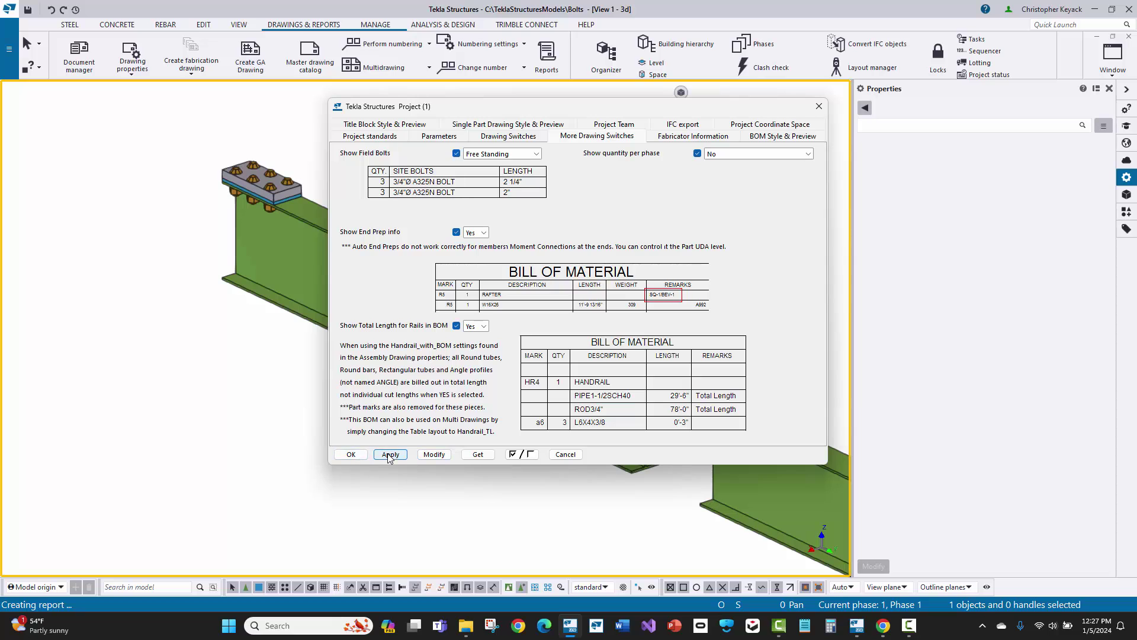
pyautogui.click(354, 456)
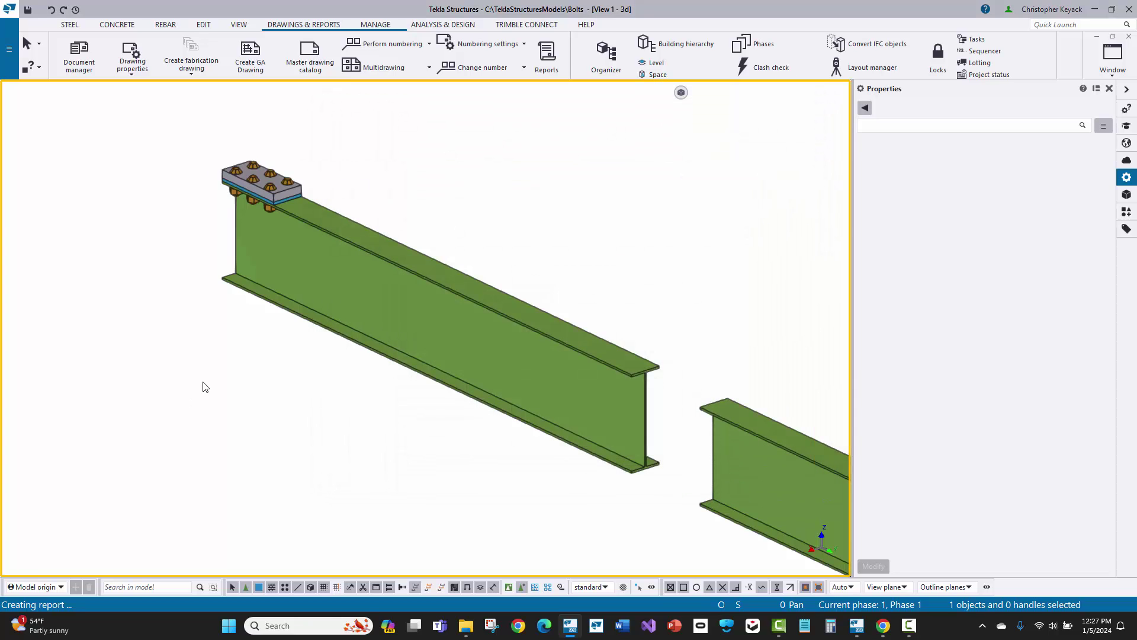
# Filter the Document manager to the drawings of the selected bolted beam and plates, and highlight the beam, shim plate and plate drawings in turn
pyautogui.click(78, 59)
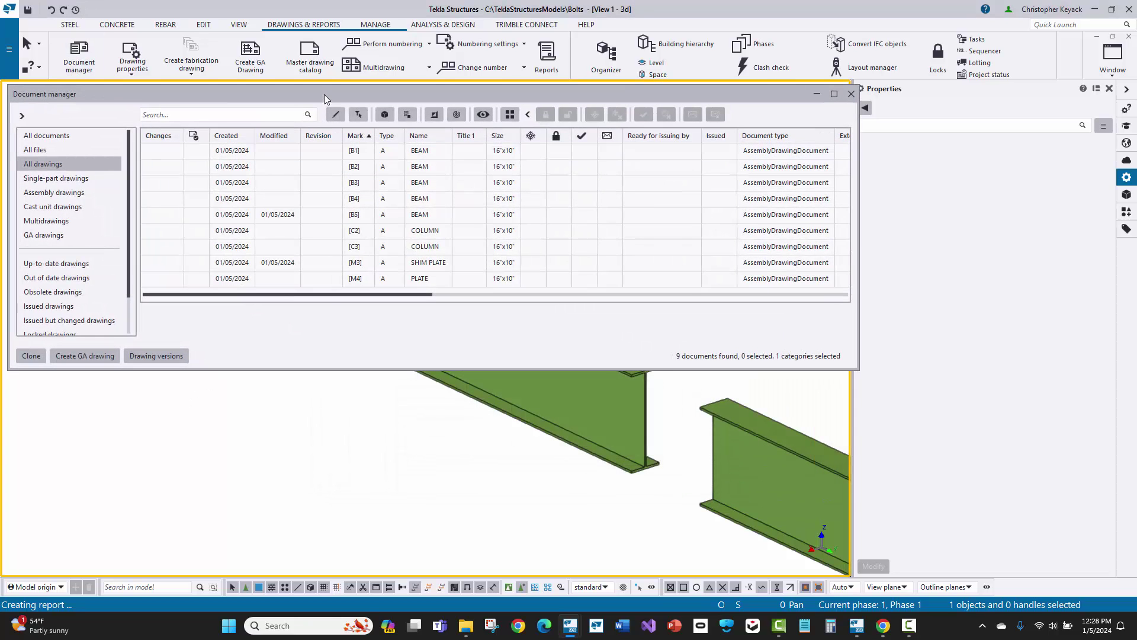
pyautogui.moveTo(325, 94); pyautogui.dragTo(361, 318)
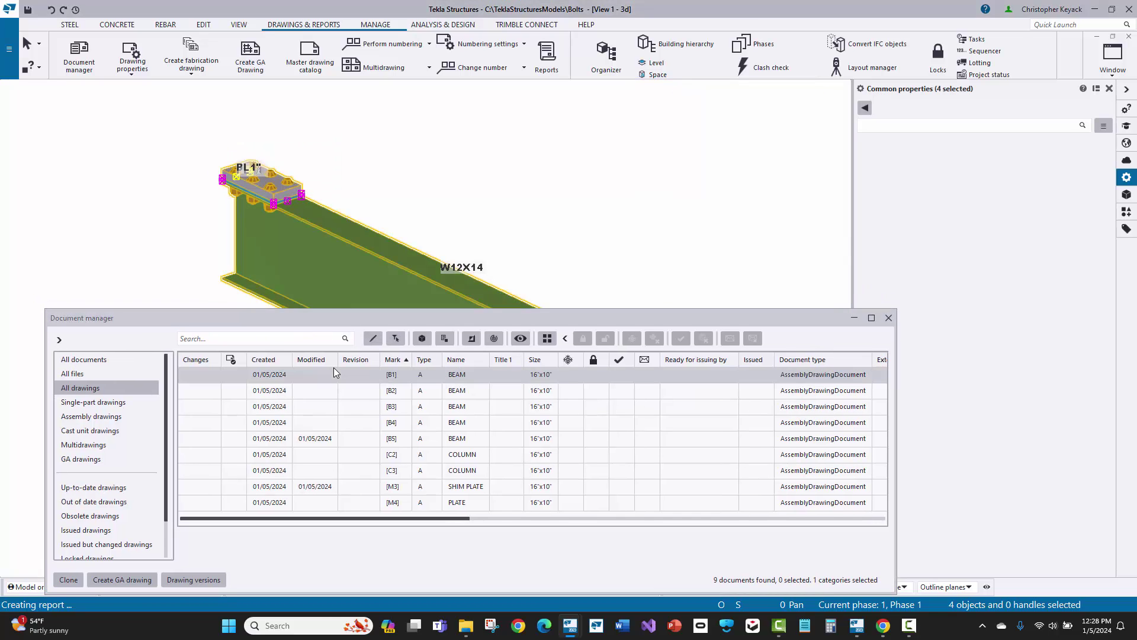
pyautogui.click(444, 338)
pyautogui.click(395, 338)
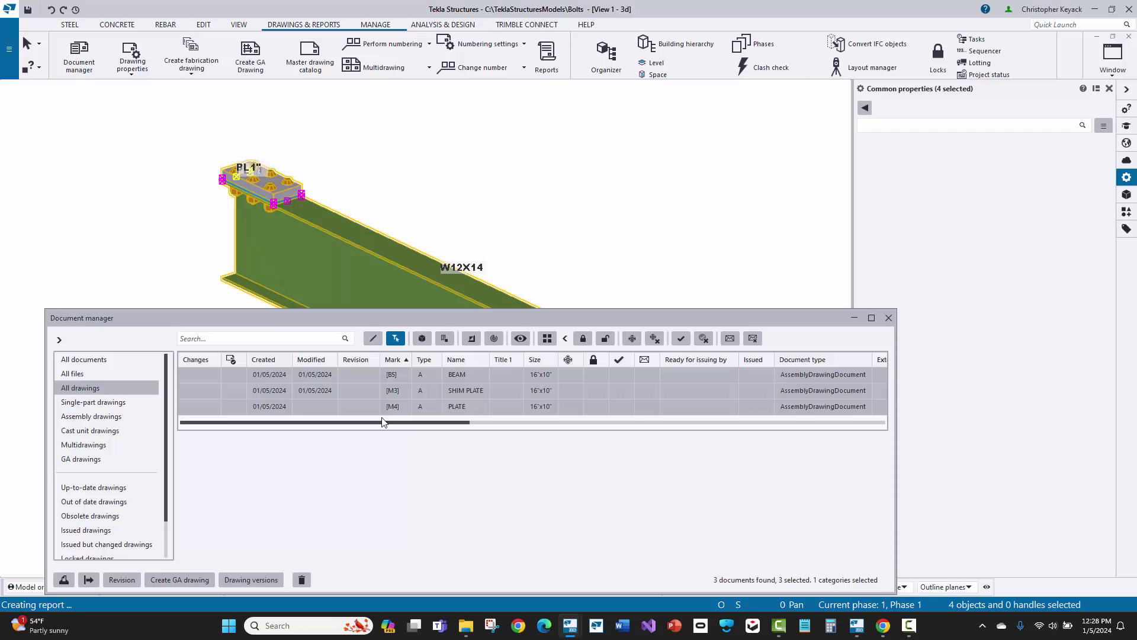
pyautogui.click(381, 378)
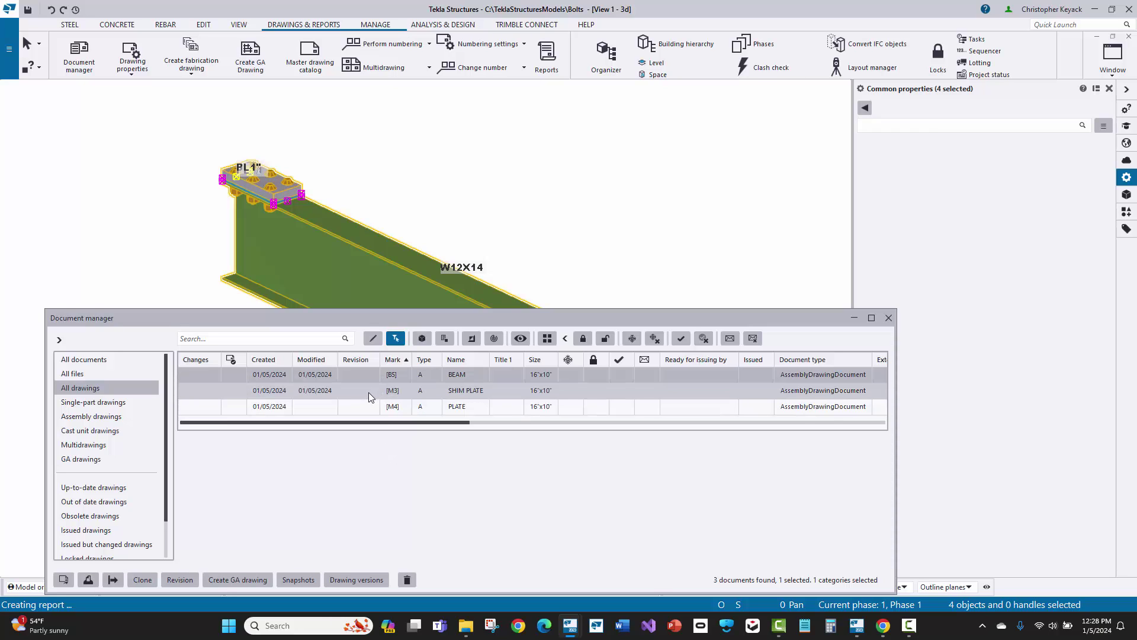
pyautogui.click(368, 392)
pyautogui.click(368, 405)
# Open the B5 beam assembly drawing and examine its site bolts table
pyautogui.doubleClick(374, 376)
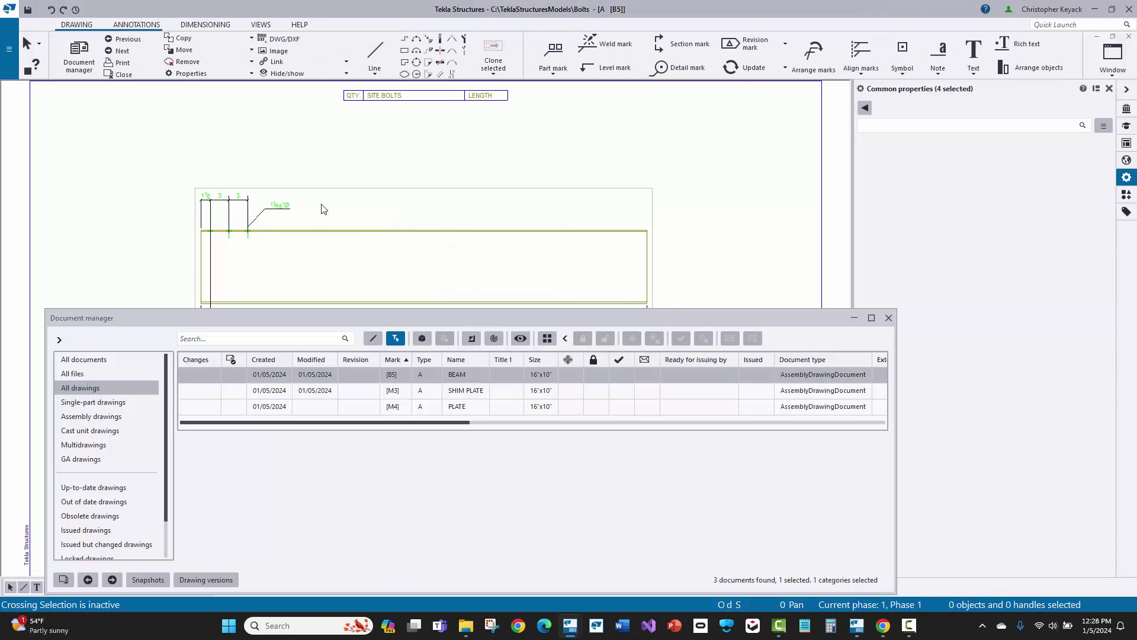
pyautogui.scroll(3, 243, 208)
pyautogui.scroll(-2, 244, 185)
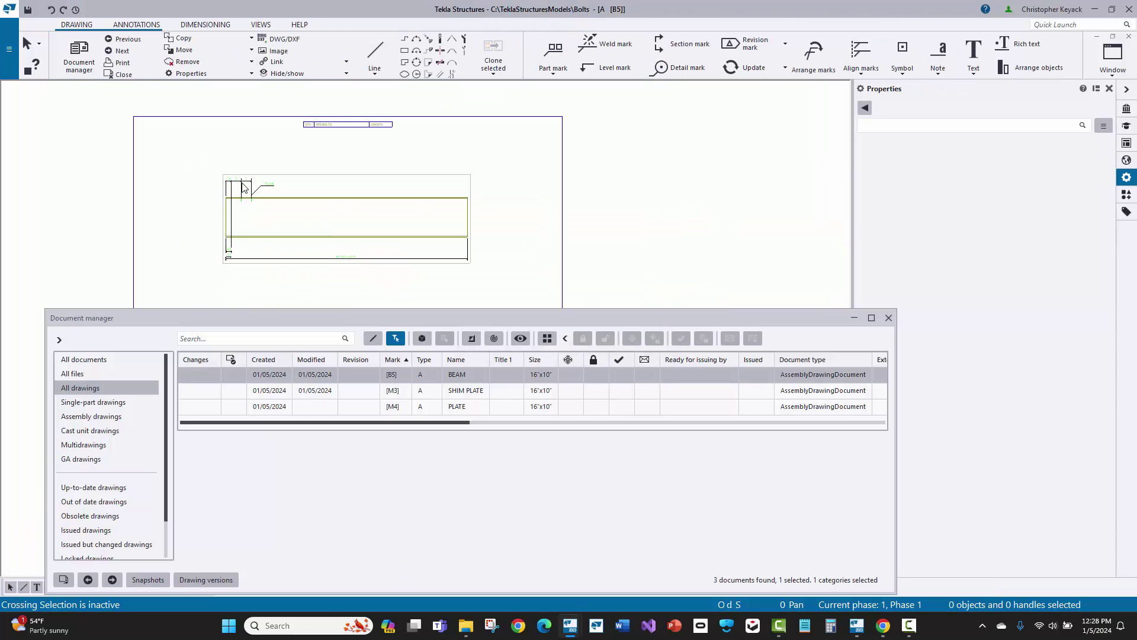
pyautogui.scroll(-3, 325, 124)
pyautogui.scroll(3, 325, 124)
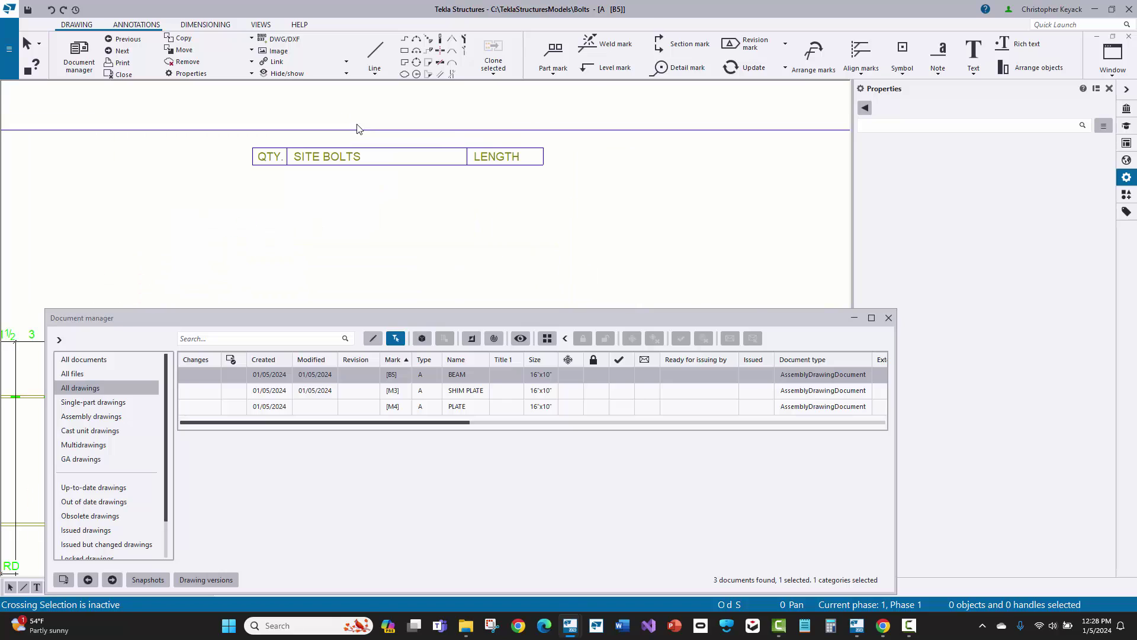
# Open the M3 shim plate assembly drawing and examine its bill of material and site bolts table
pyautogui.doubleClick(314, 392)
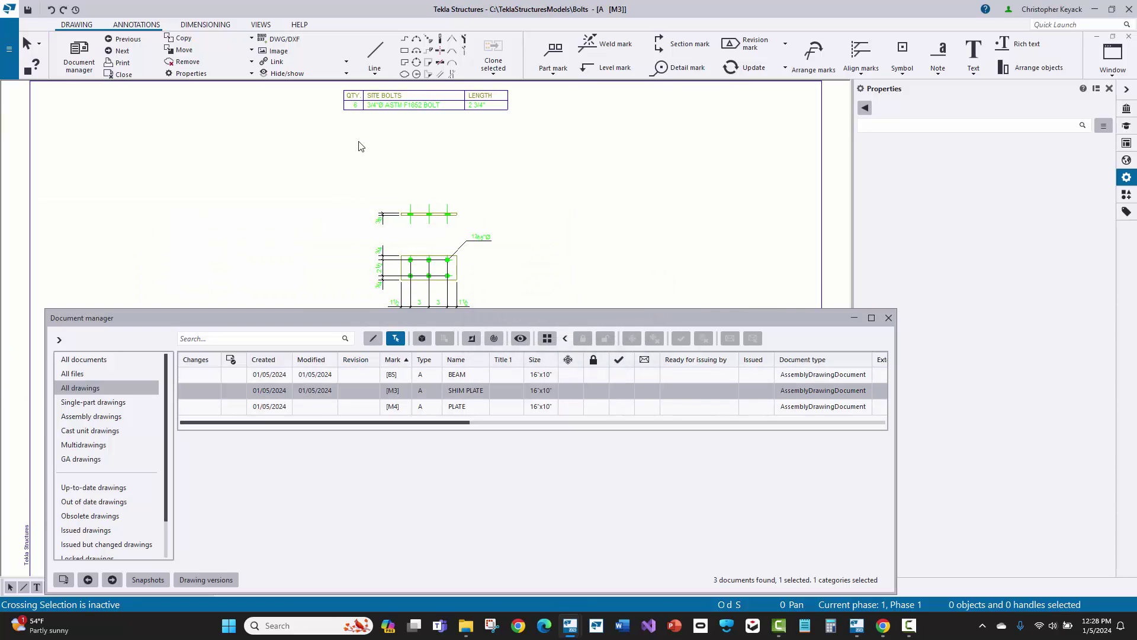
pyautogui.moveTo(371, 168); pyautogui.dragTo(415, 114, button='middle')
pyautogui.scroll(-4, 411, 236)
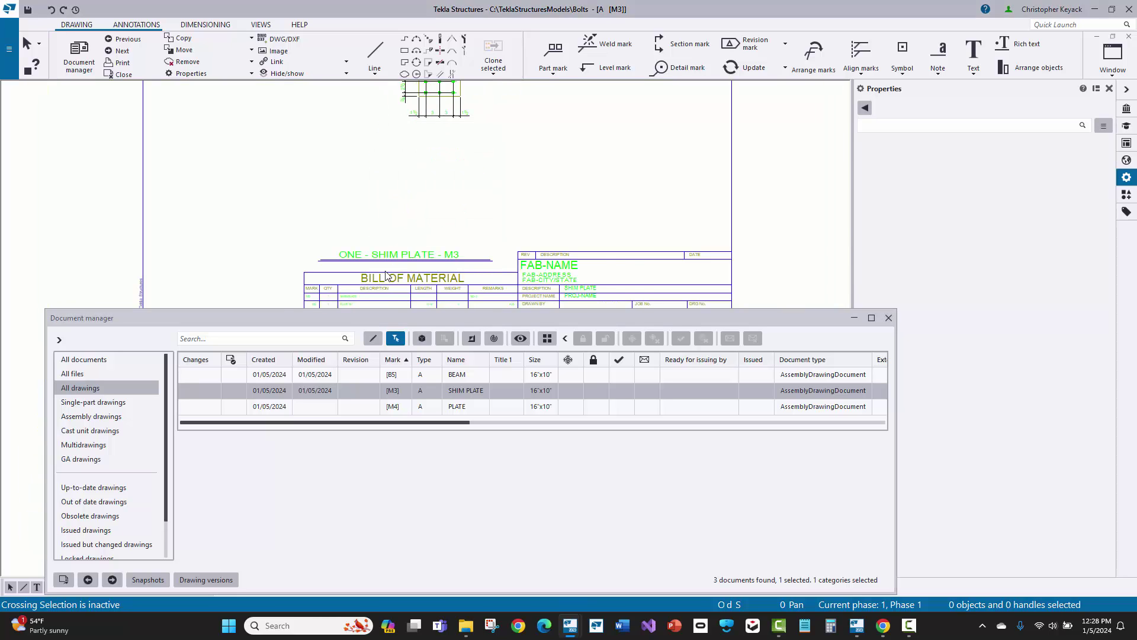
pyautogui.scroll(5, 414, 223)
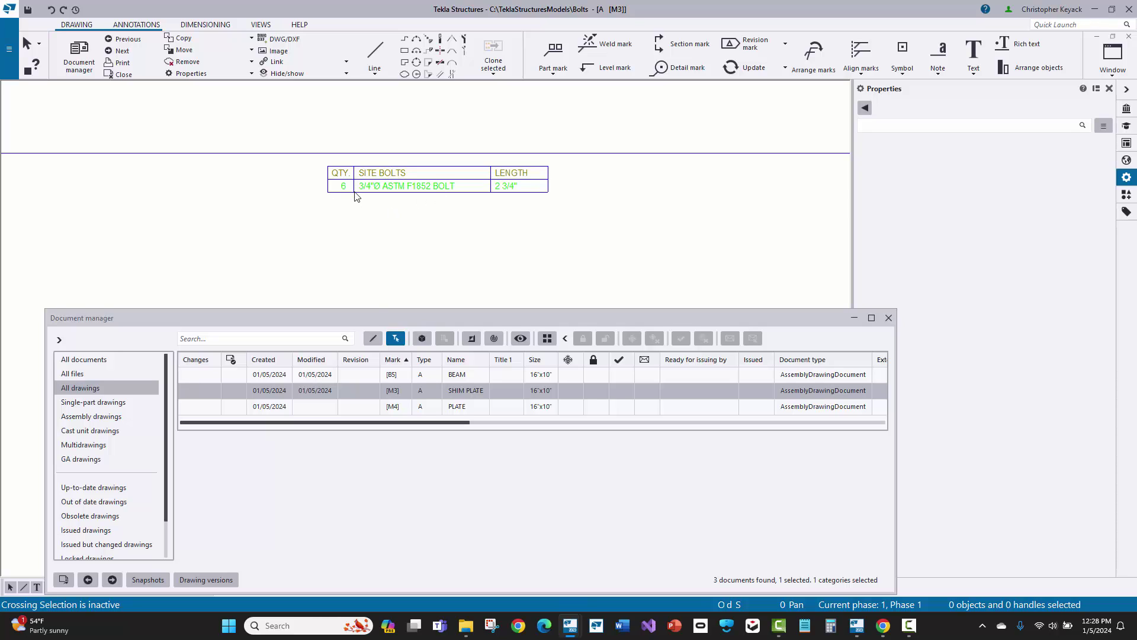
# Open the M4 plate assembly drawing and examine its site bolts table and overall layout
pyautogui.hotkey('ctrl', 'pagedown')
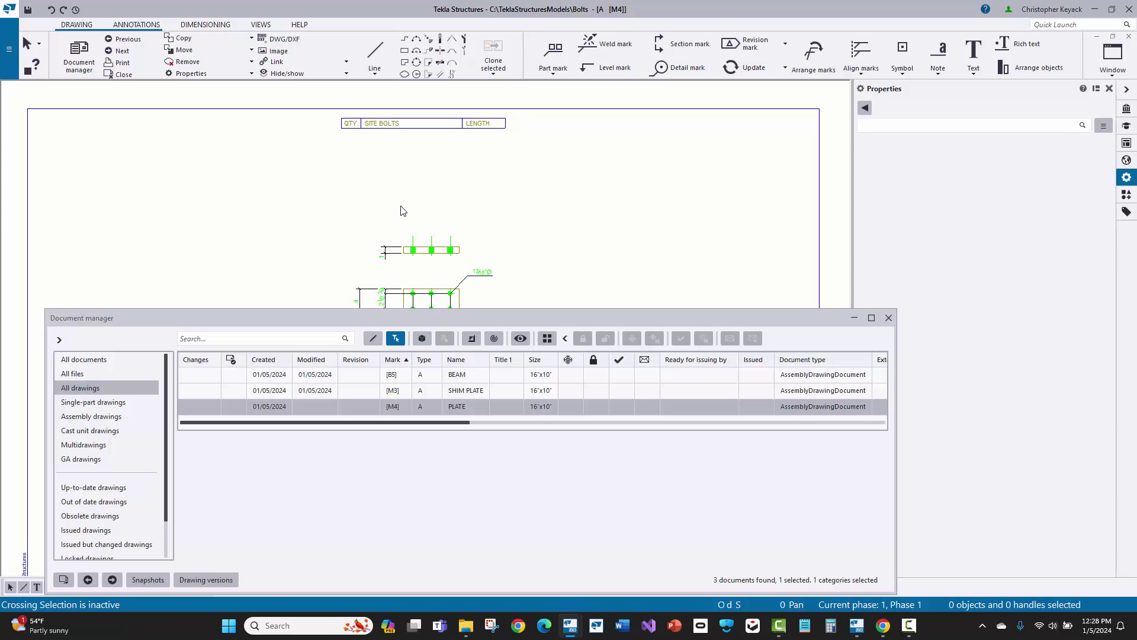
pyautogui.scroll(-4, 371, 181)
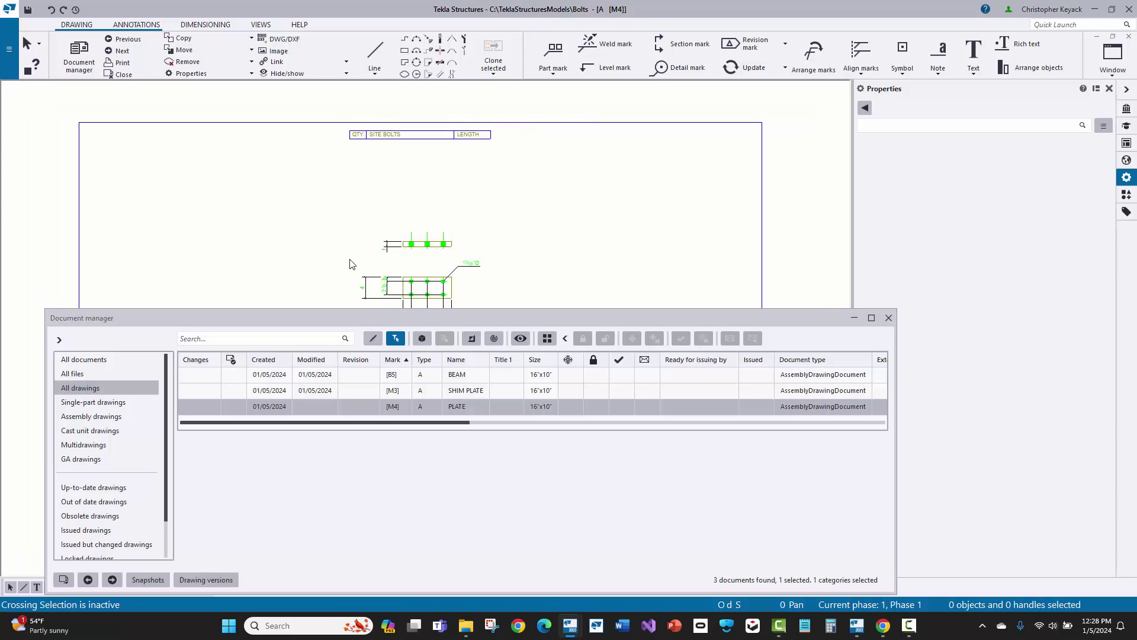
pyautogui.scroll(-1, 372, 181)
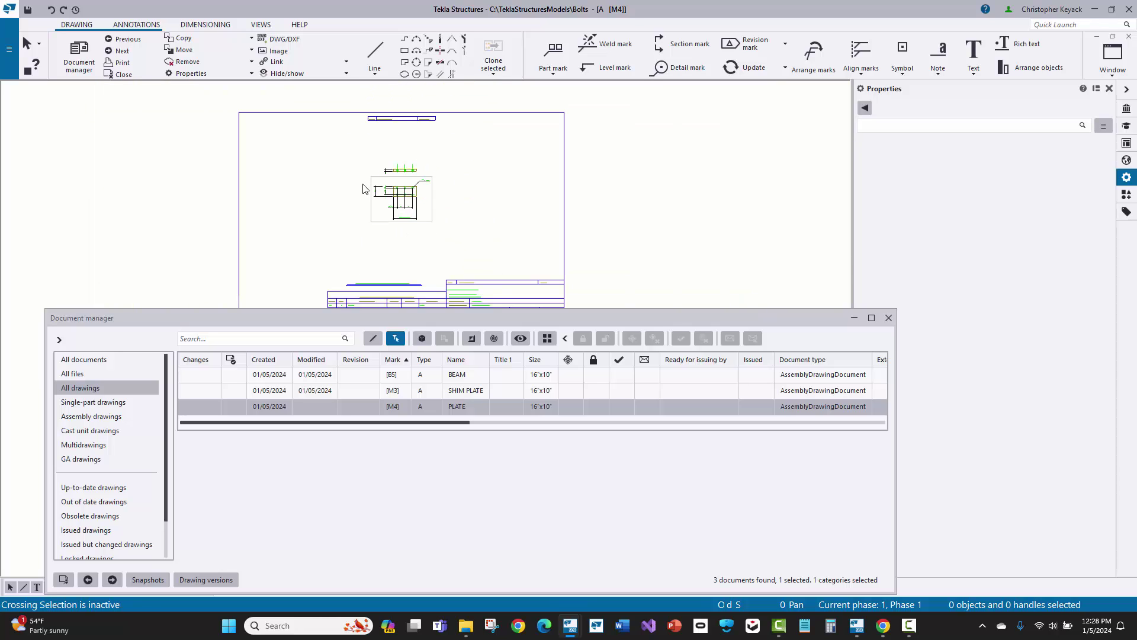